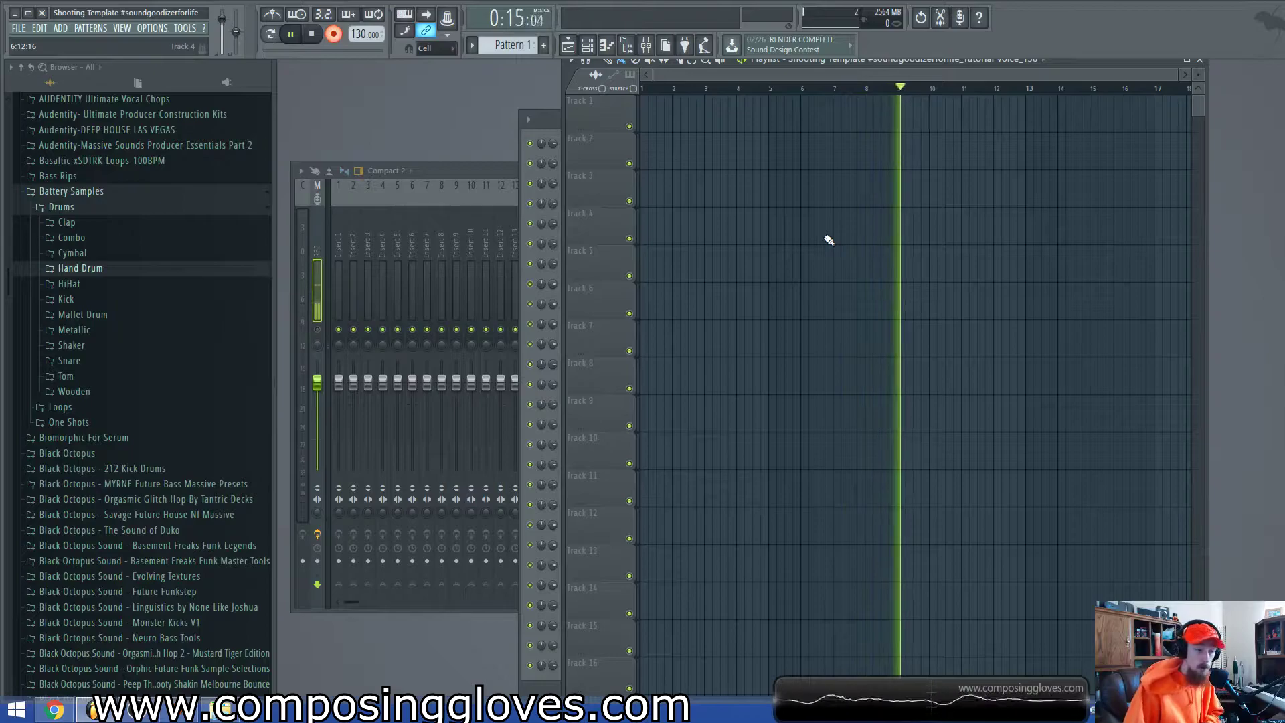
Switch to Renoise and open the Breaks folder in the sample library
left_click(161, 715)
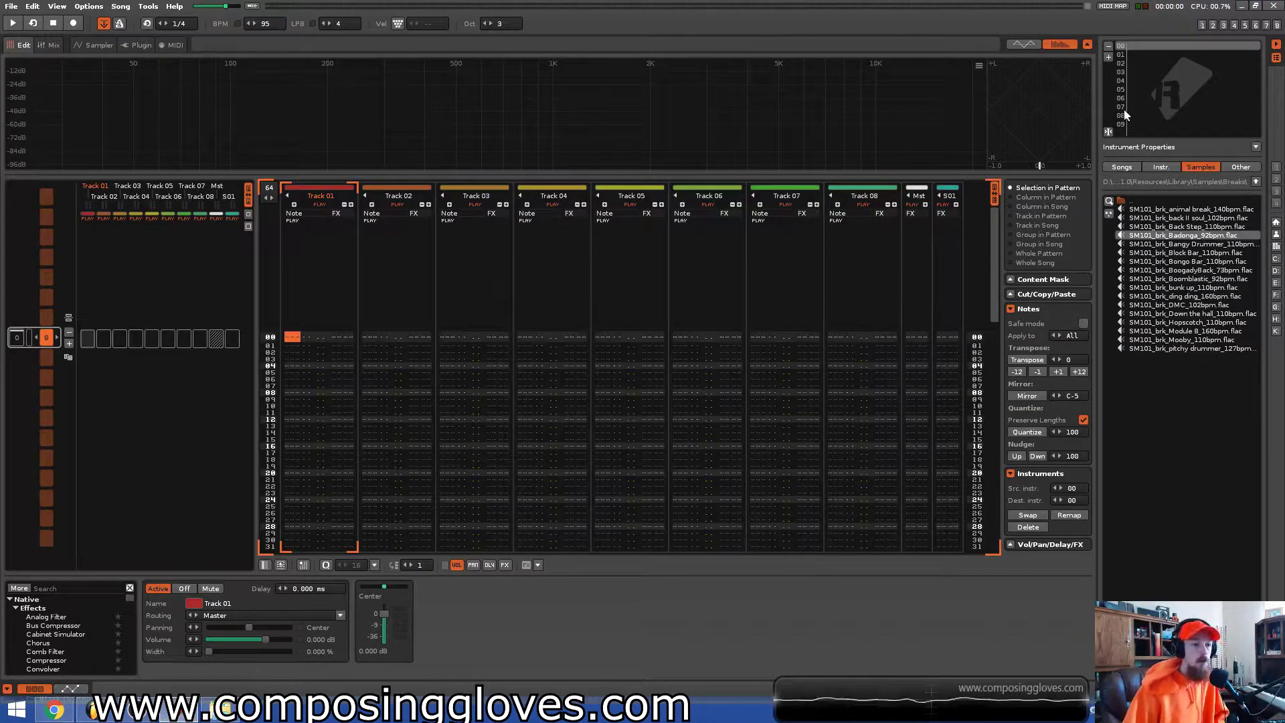
left_click(1166, 168)
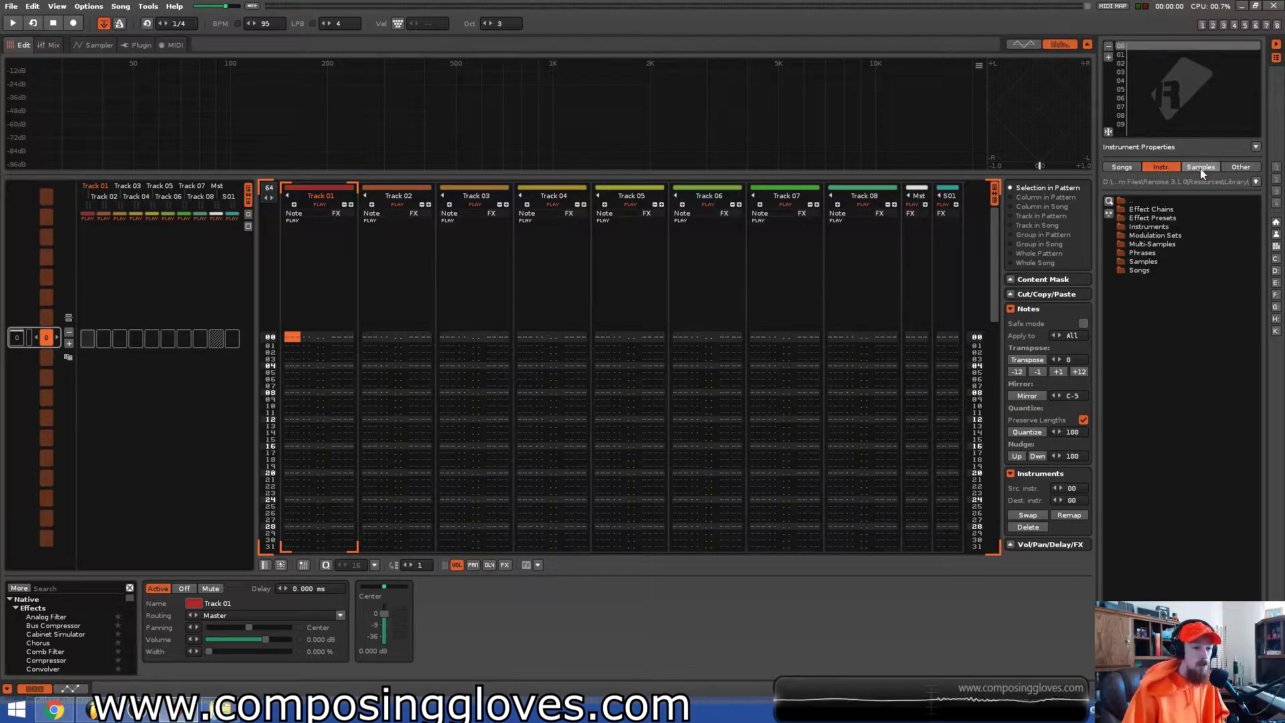
left_click(1200, 167)
double_click(1175, 201)
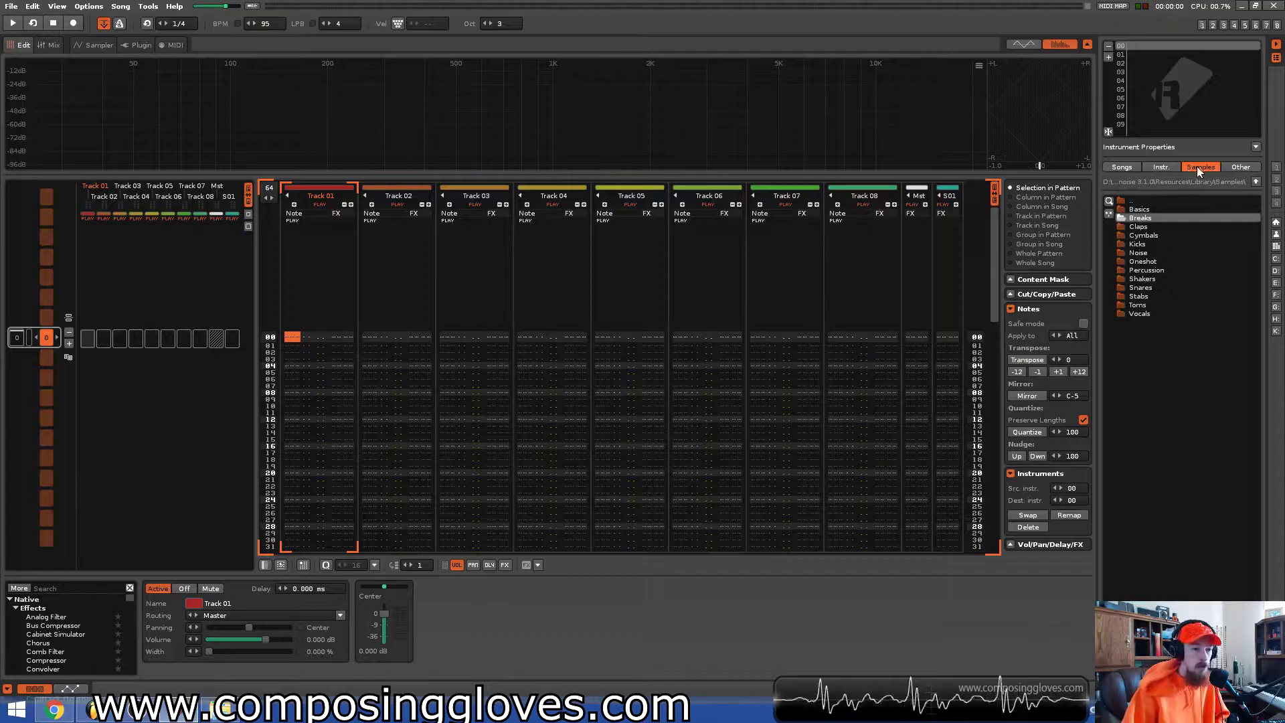
double_click(1141, 218)
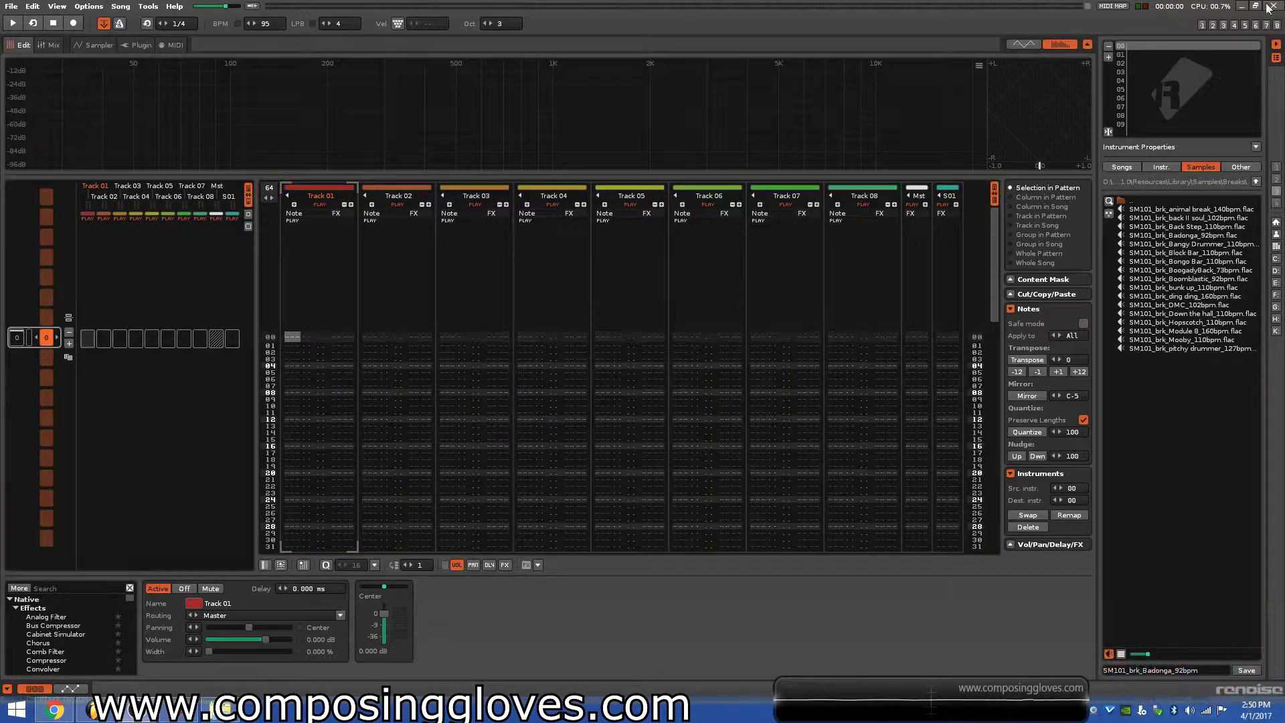
Preview the Bongo Bar and Badonga breaks and load SM101_brk_Badonga_92bpm.flac as instrument 00
left_click(1197, 400)
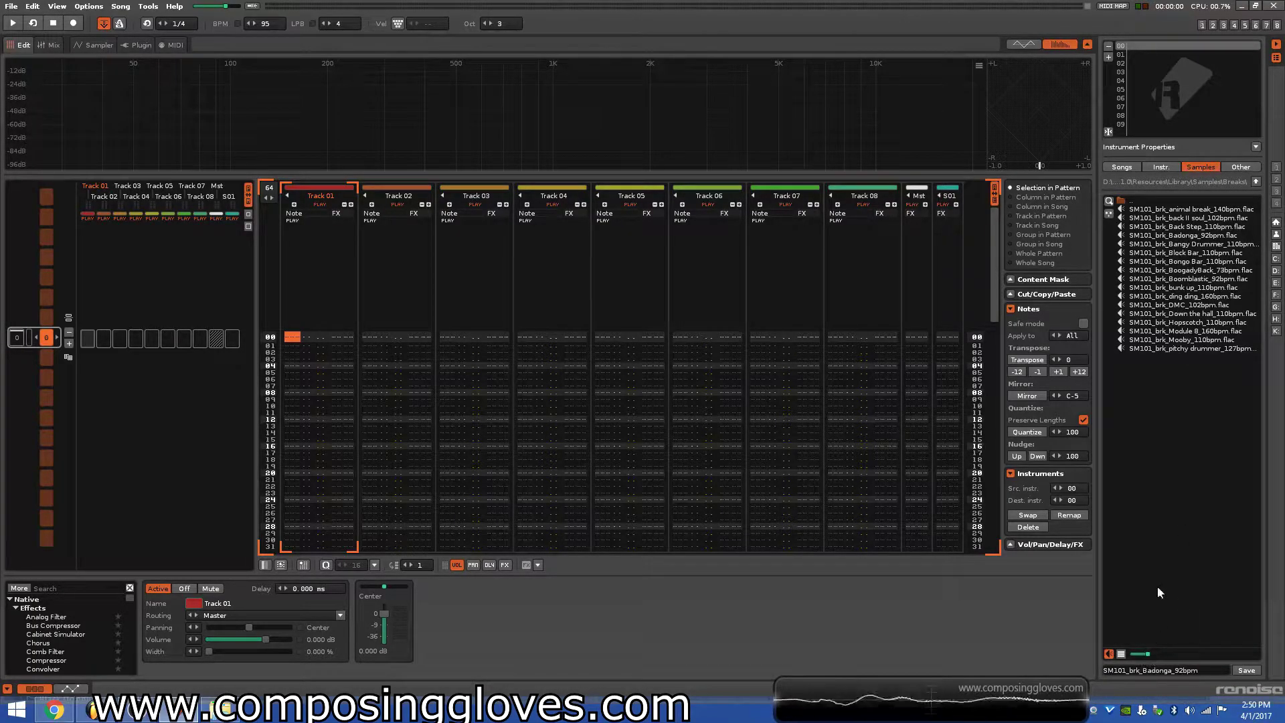
left_click(1194, 264)
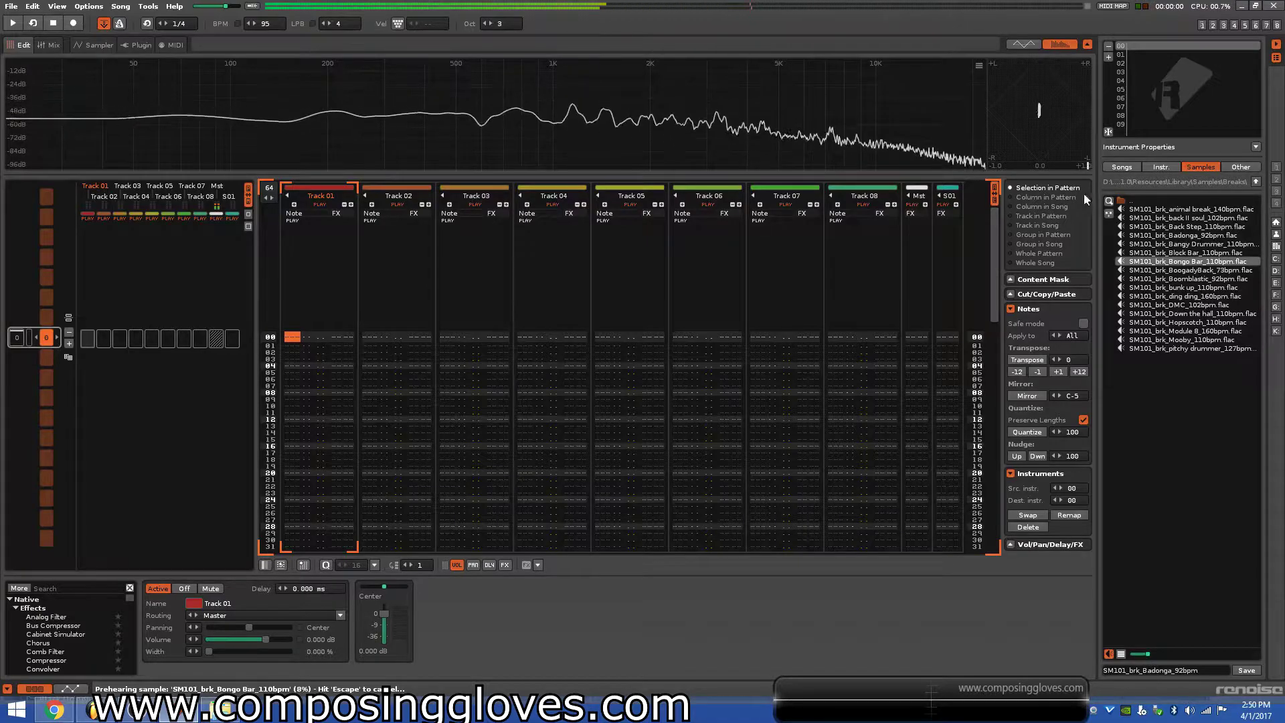
left_click(53, 27)
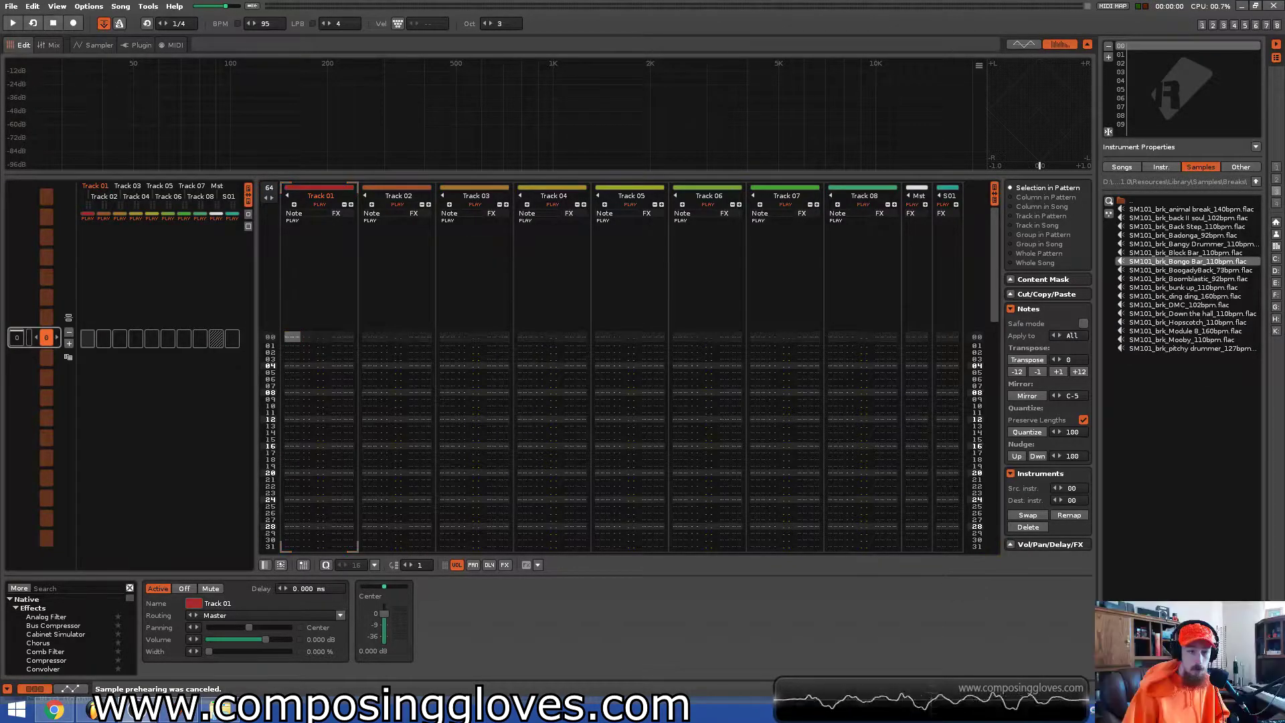
left_click(1231, 236)
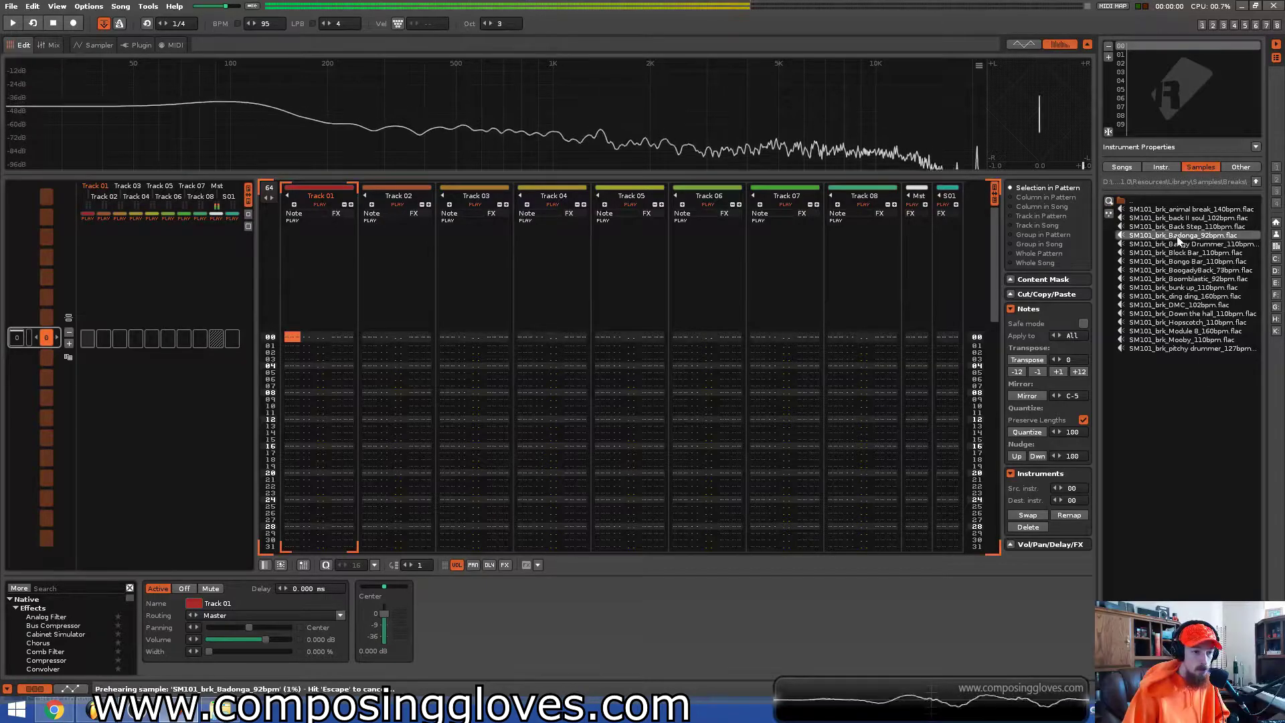
double_click(1182, 236)
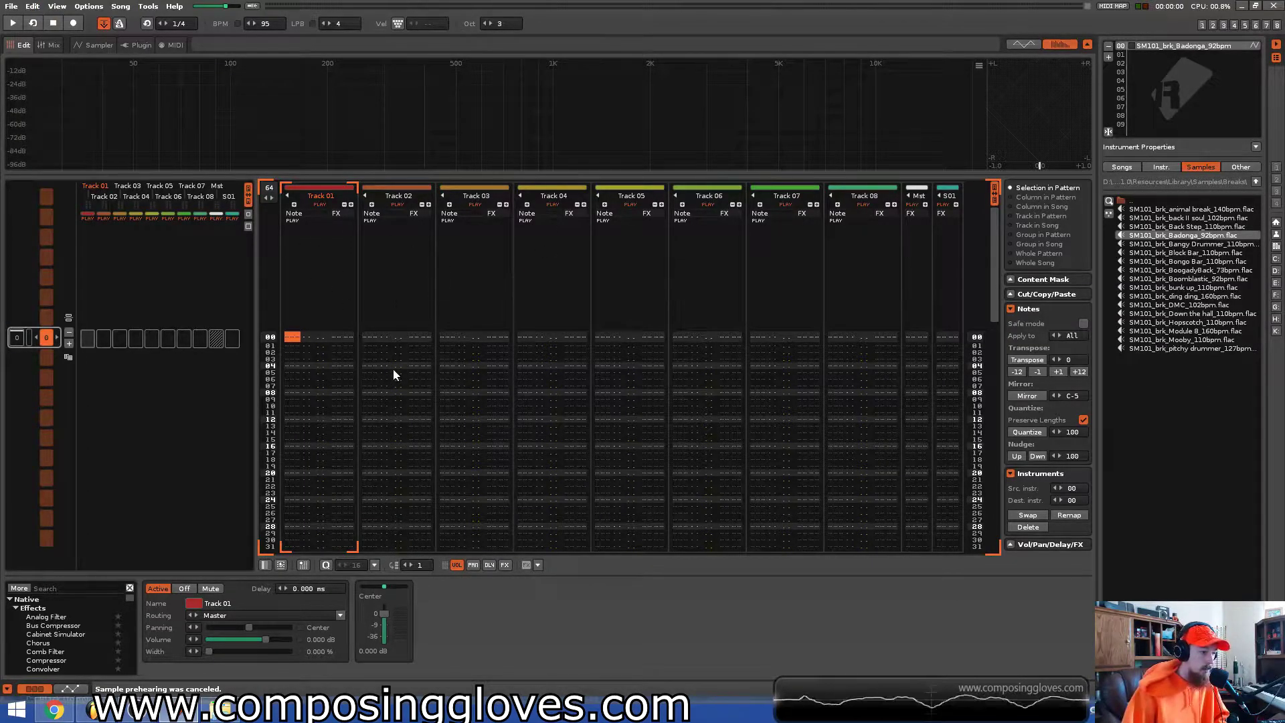
Enable pattern recording and enter a C-4 note for instrument 00 on line 00 of Track 01
key("Escape")
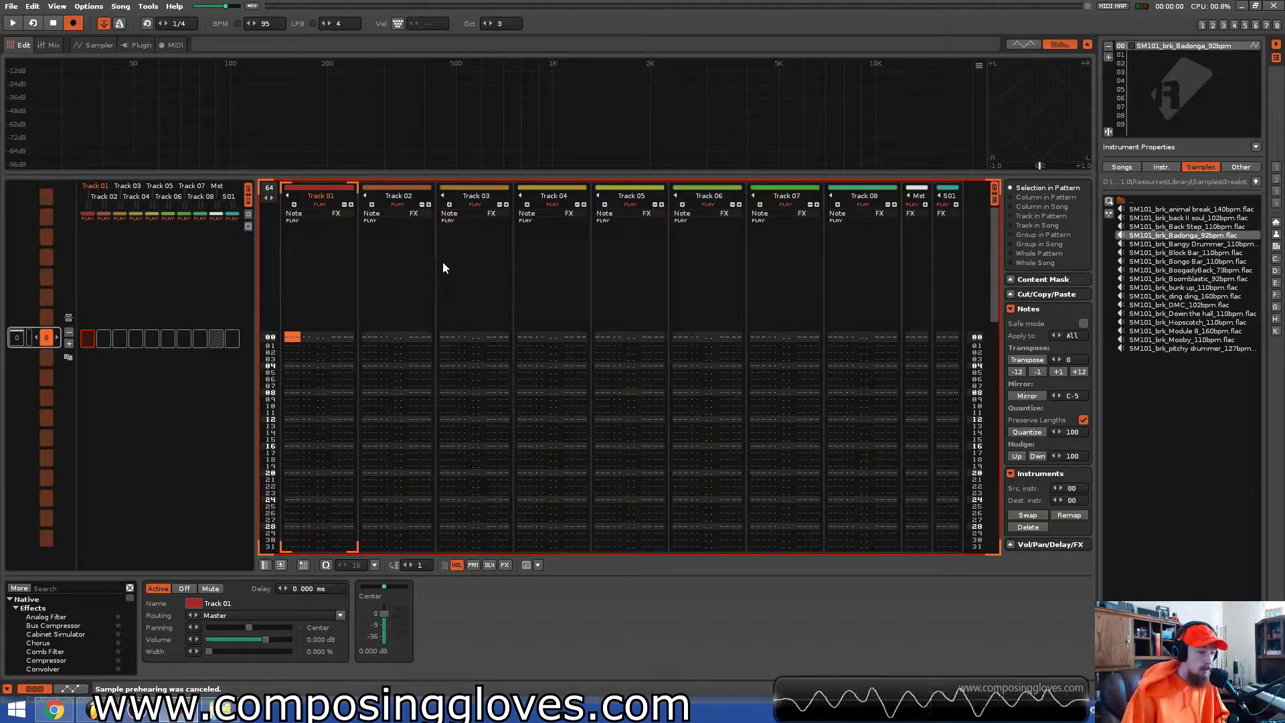
left_click(287, 338)
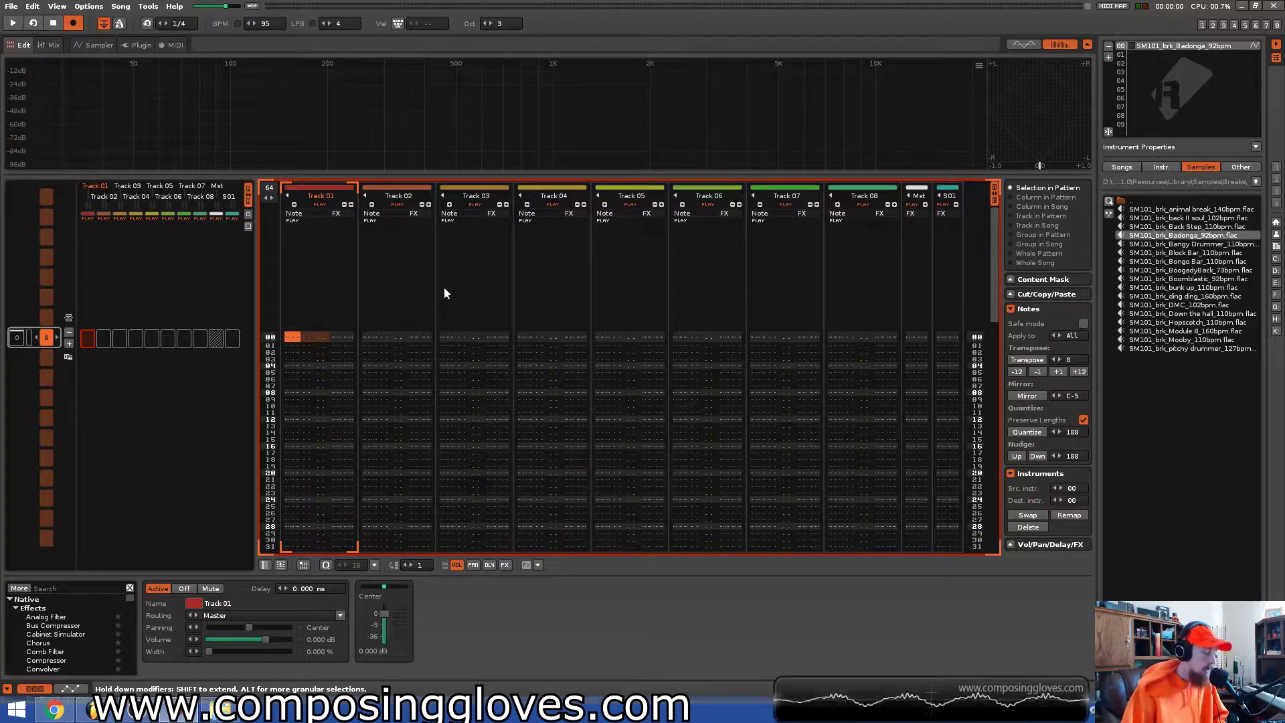
key("q")
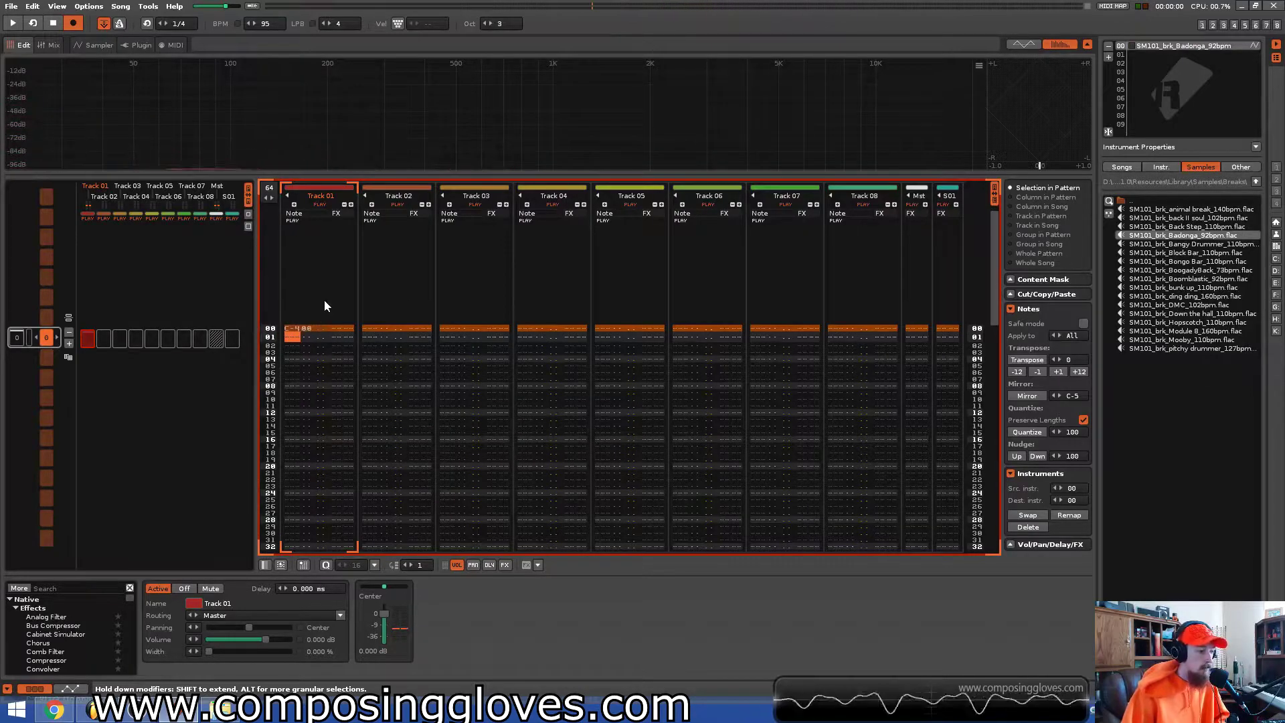
Play the pattern from line 00 to hear the break at song tempo, and stop it
left_click(311, 329)
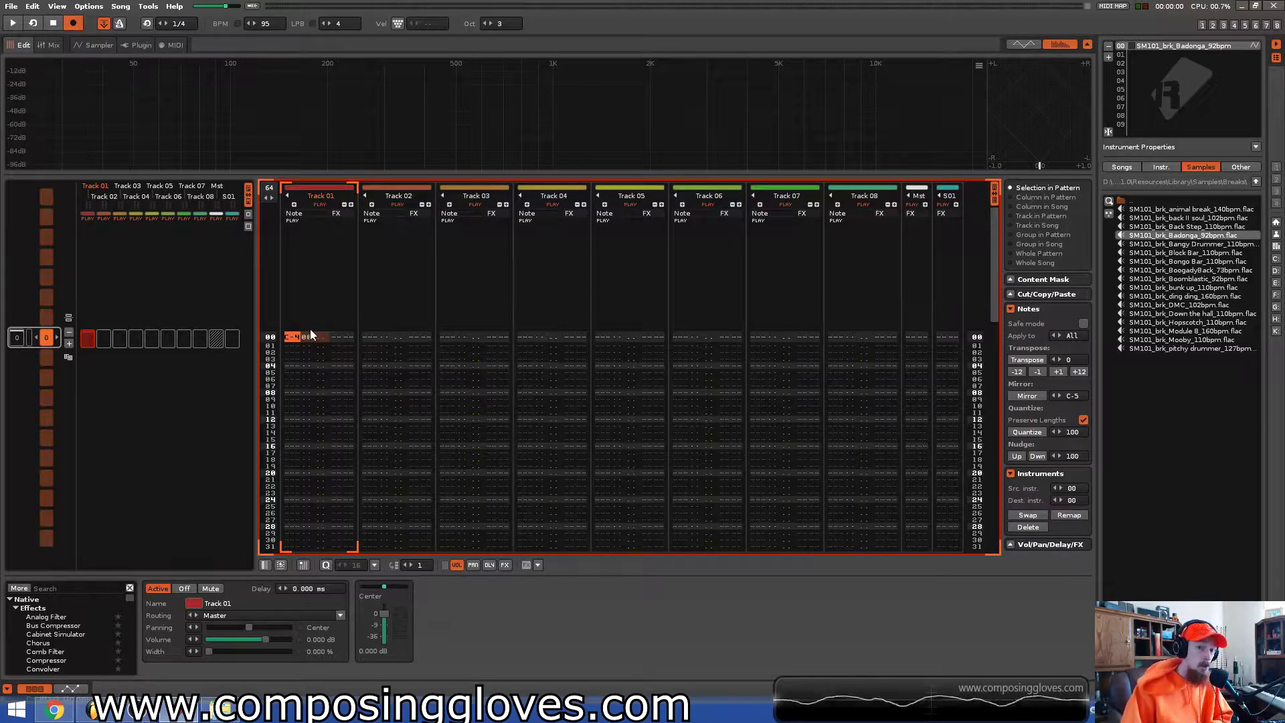
key("space")
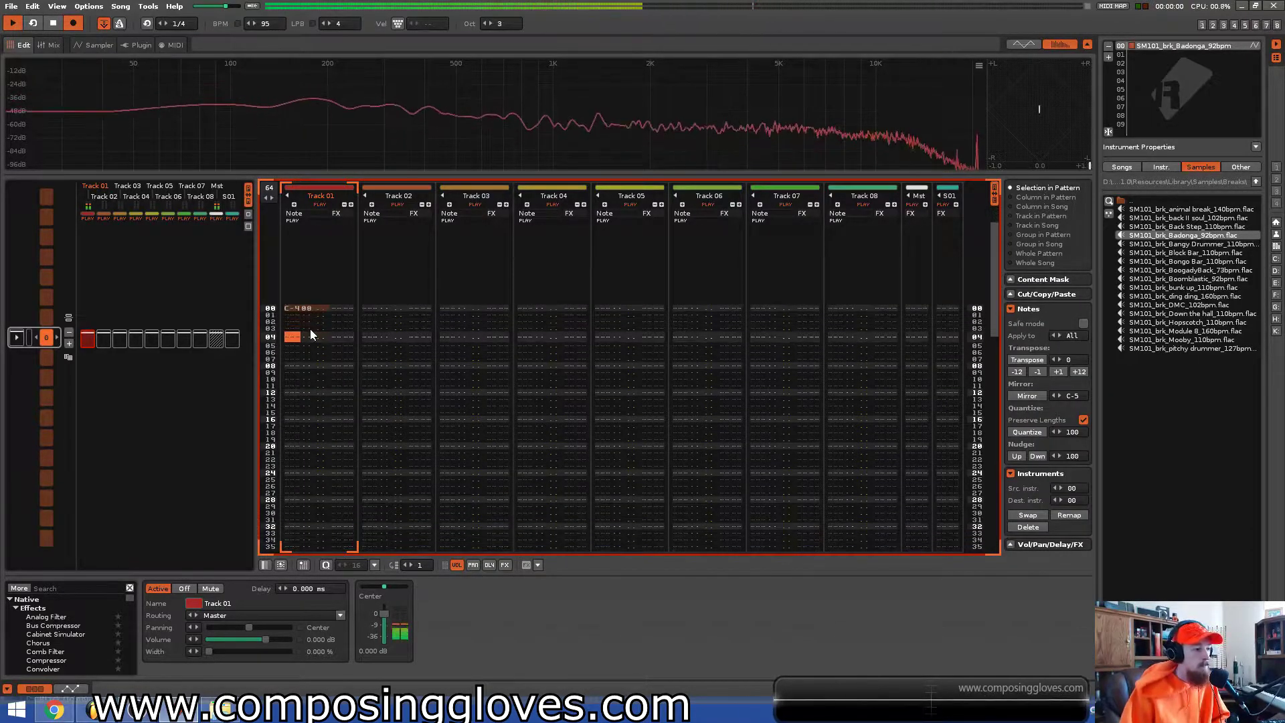
key("space")
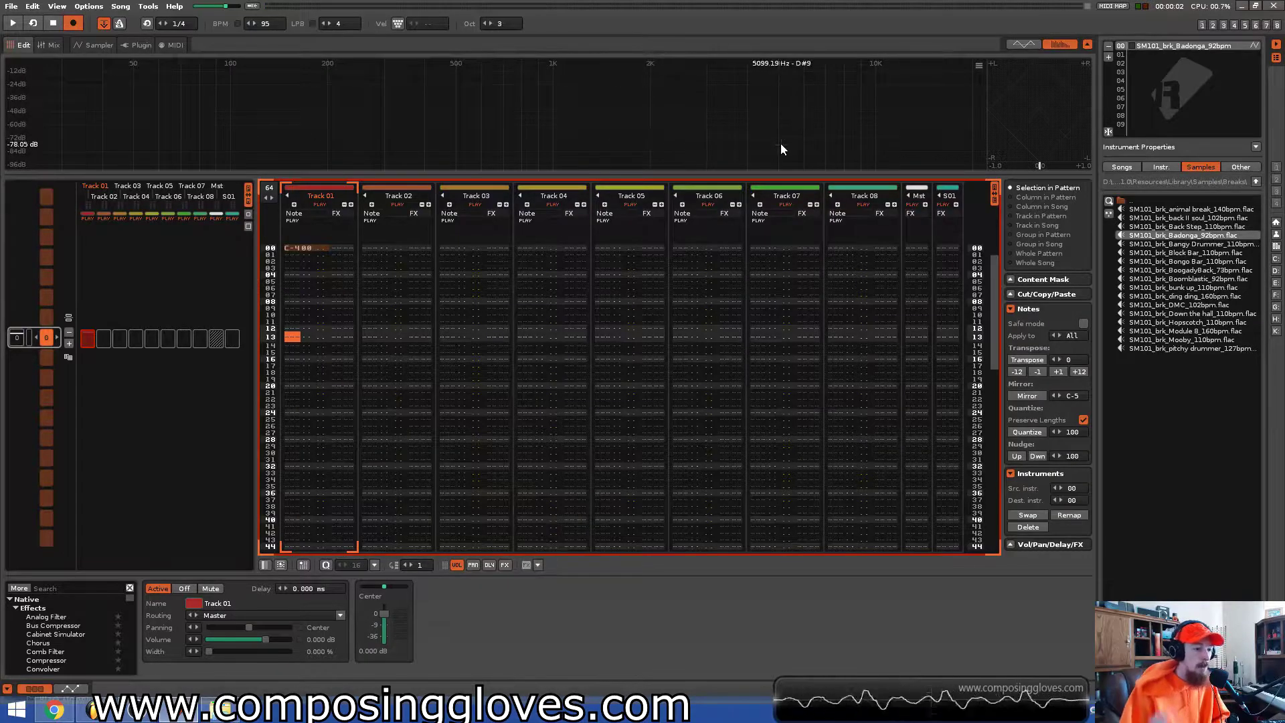
left_click(396, 205)
left_click(462, 195)
left_click(307, 188)
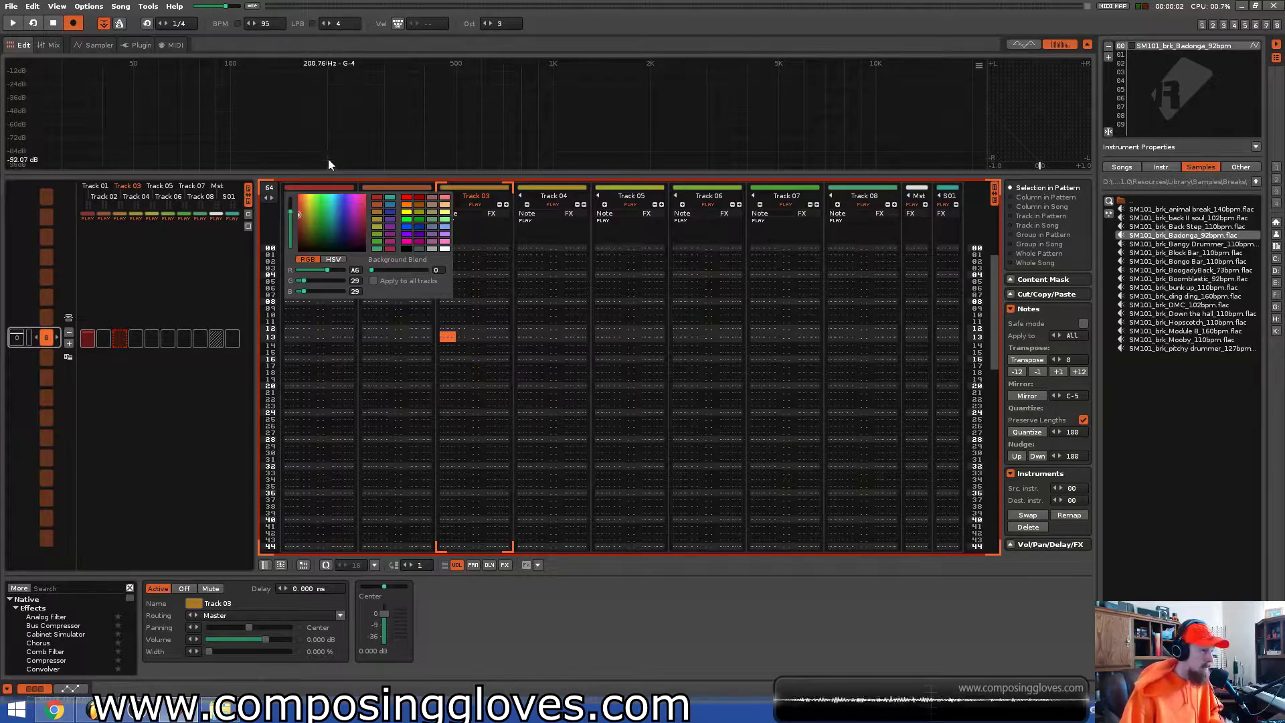
left_click(328, 143)
left_click(316, 197)
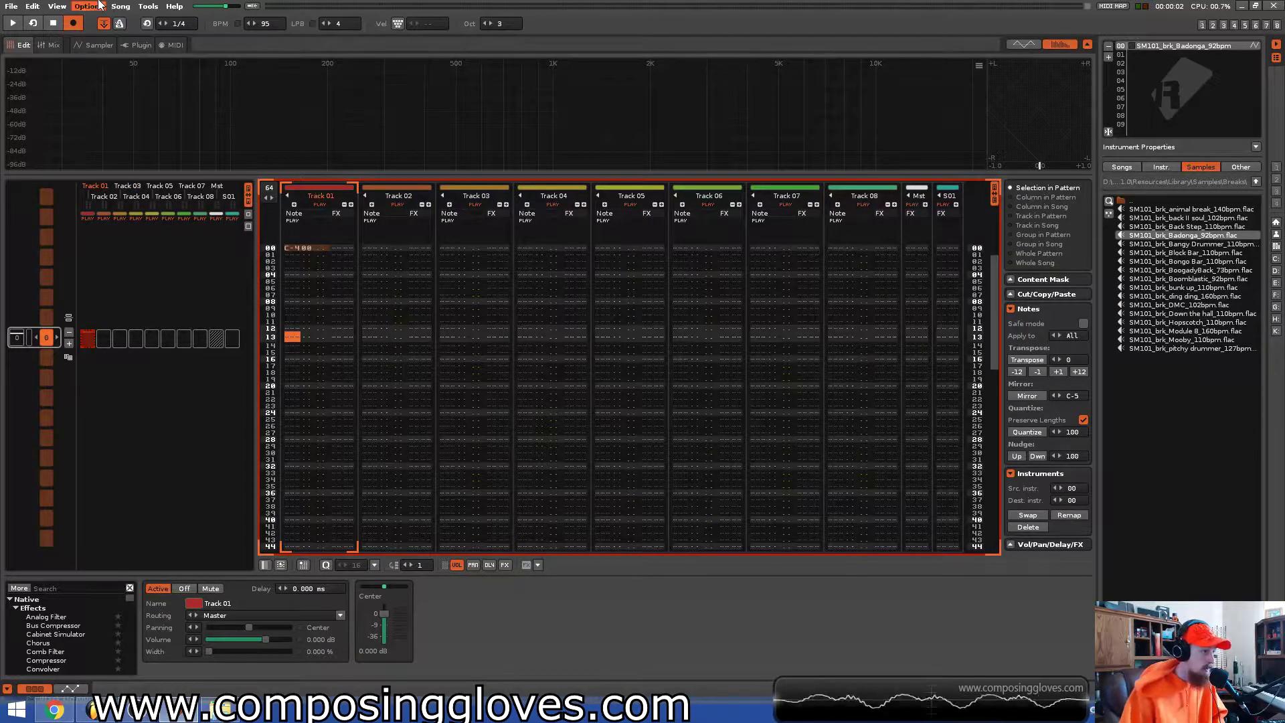
Turn on the metronome and play the pattern twice to compare the break's timing with the clicks
left_click(118, 23)
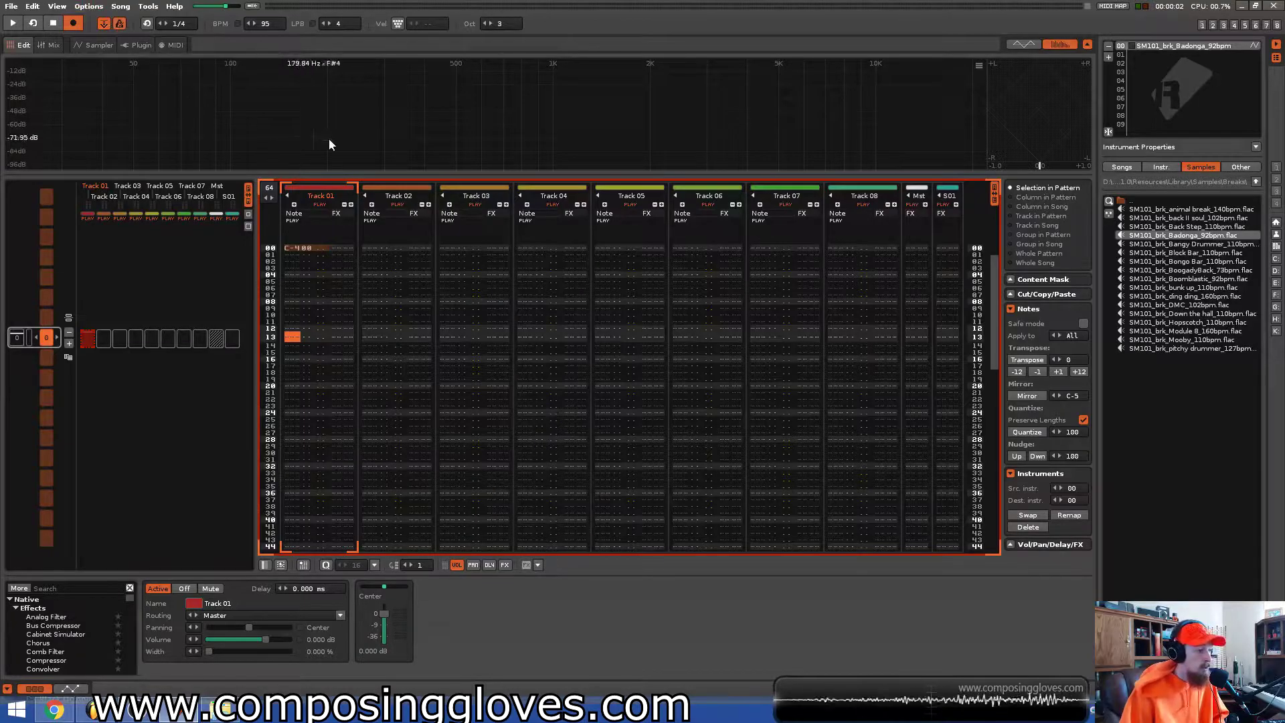
key("space")
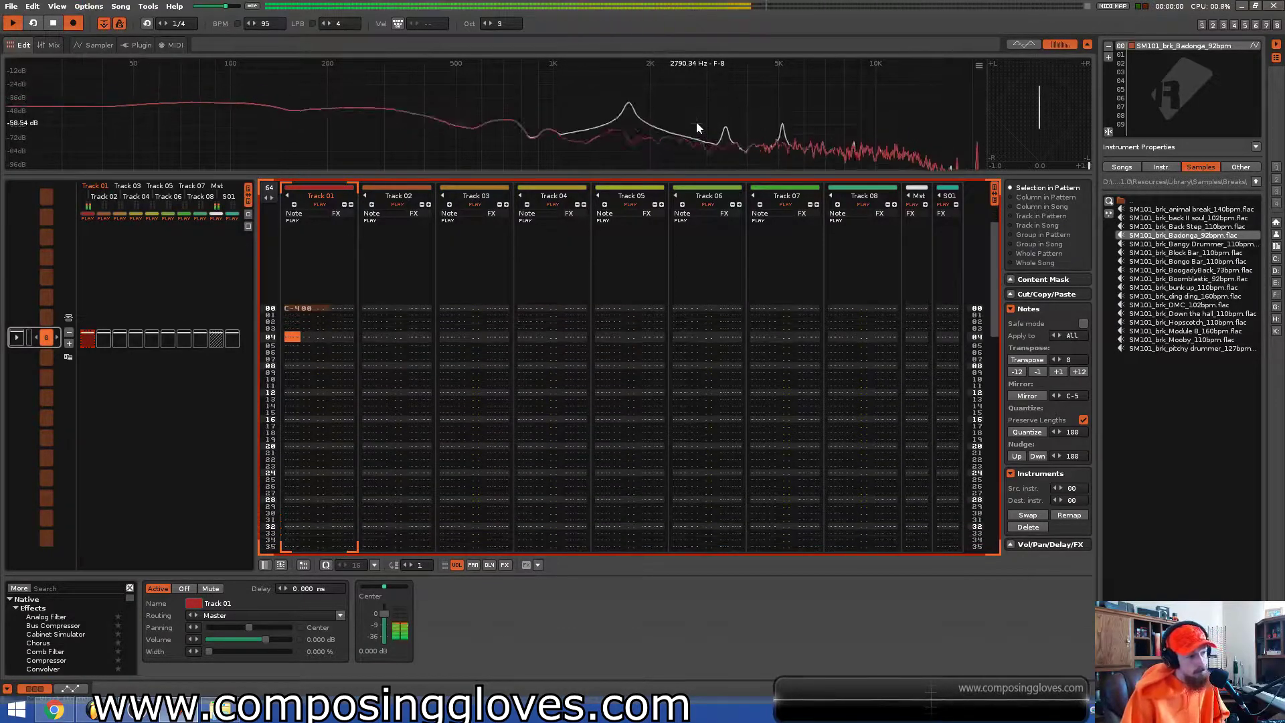
key("space")
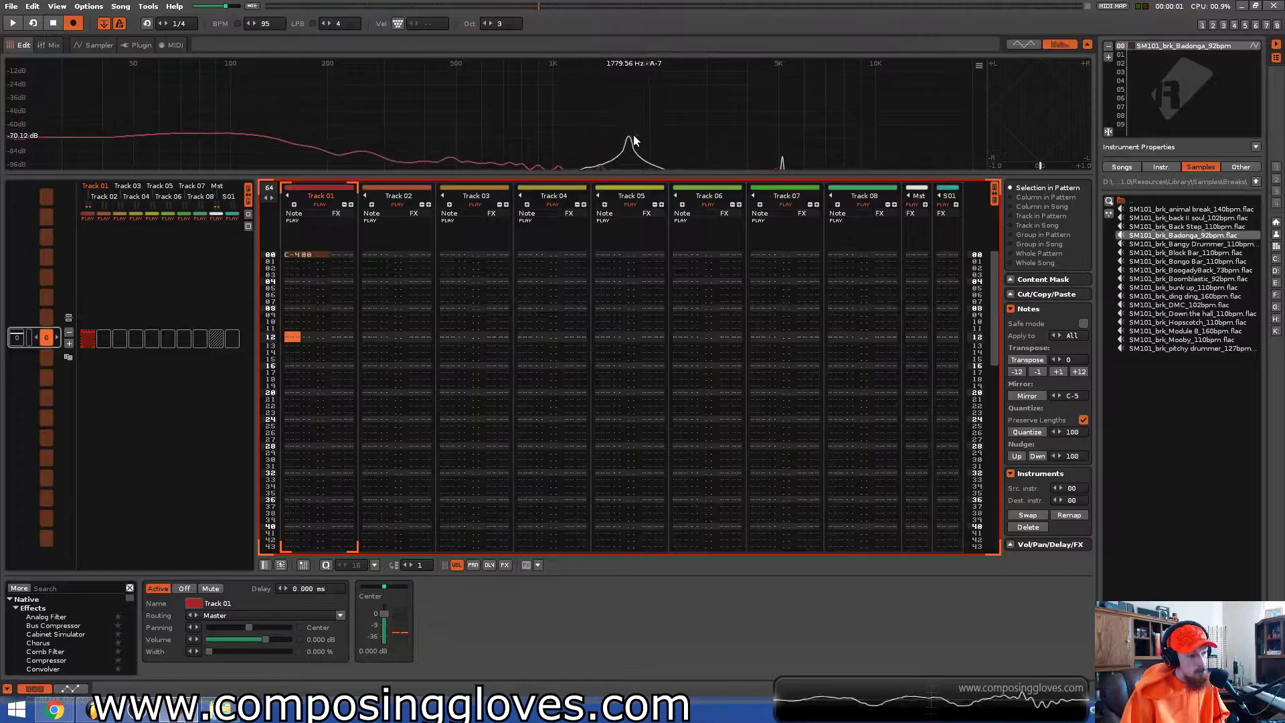
key("space")
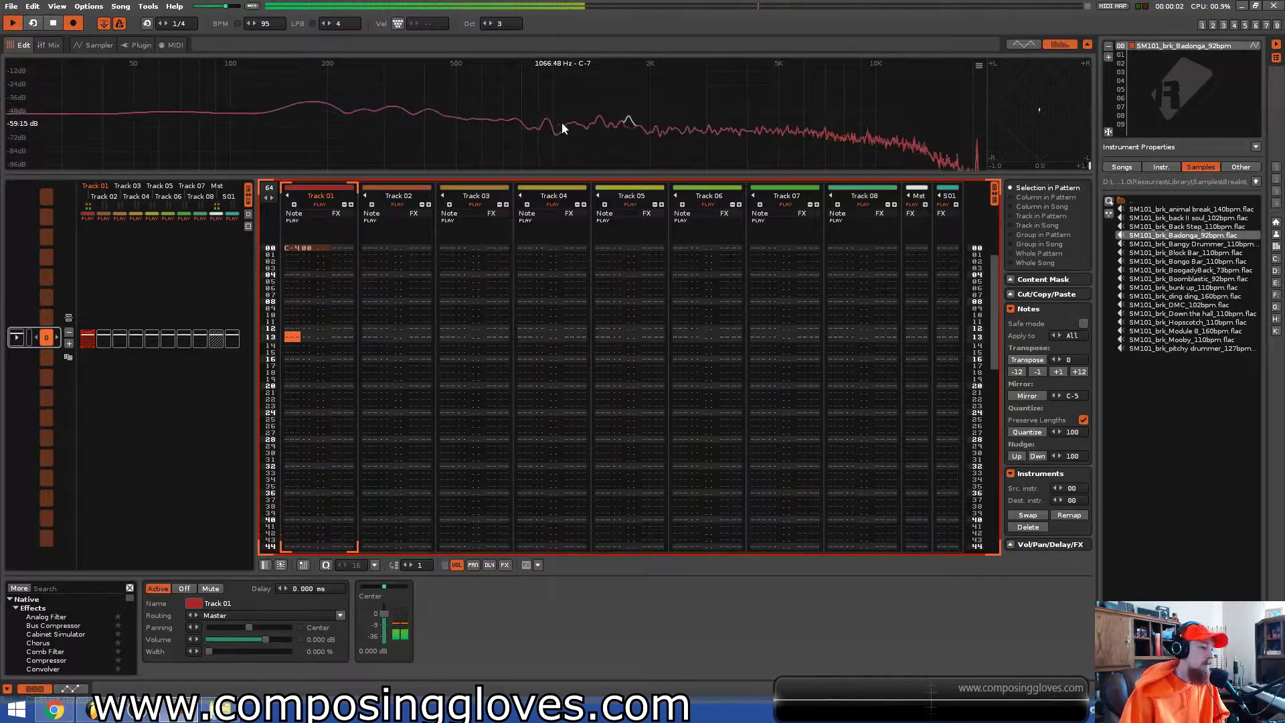
key("space")
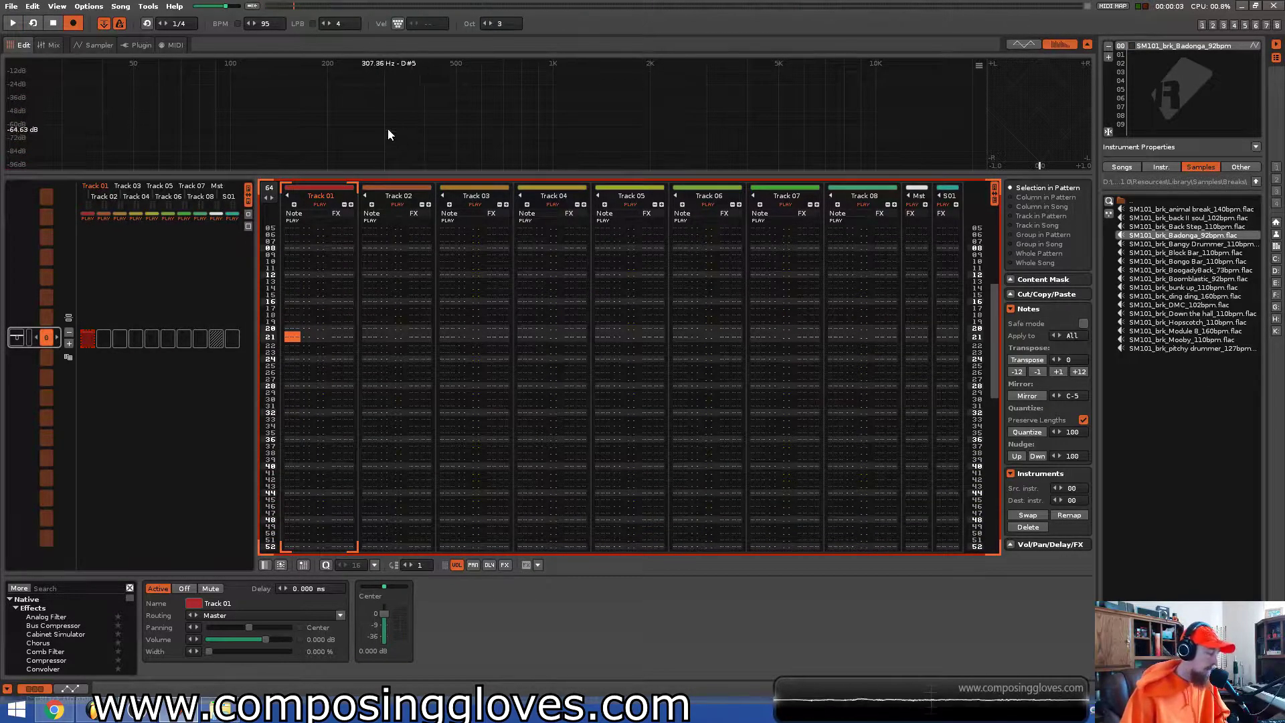
Enable Beatsync at 64 lines for the Badonga sample and return to the pattern editor
left_click(97, 45)
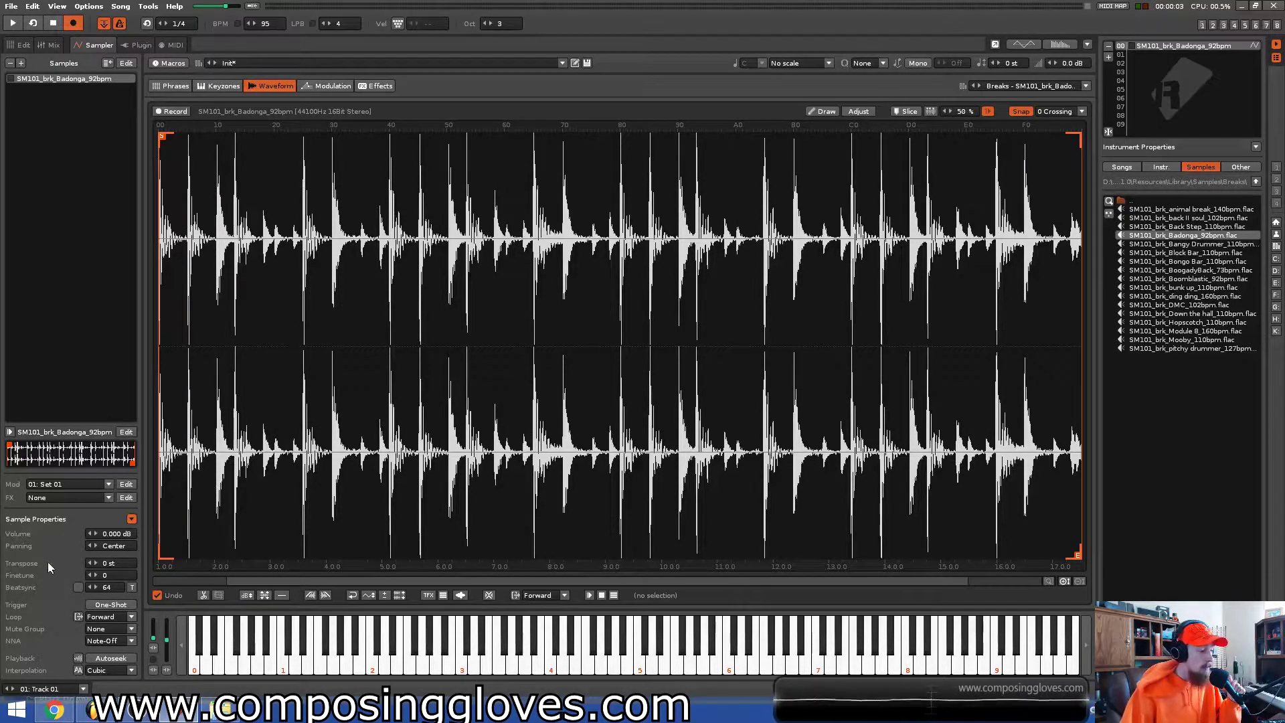
left_click(77, 587)
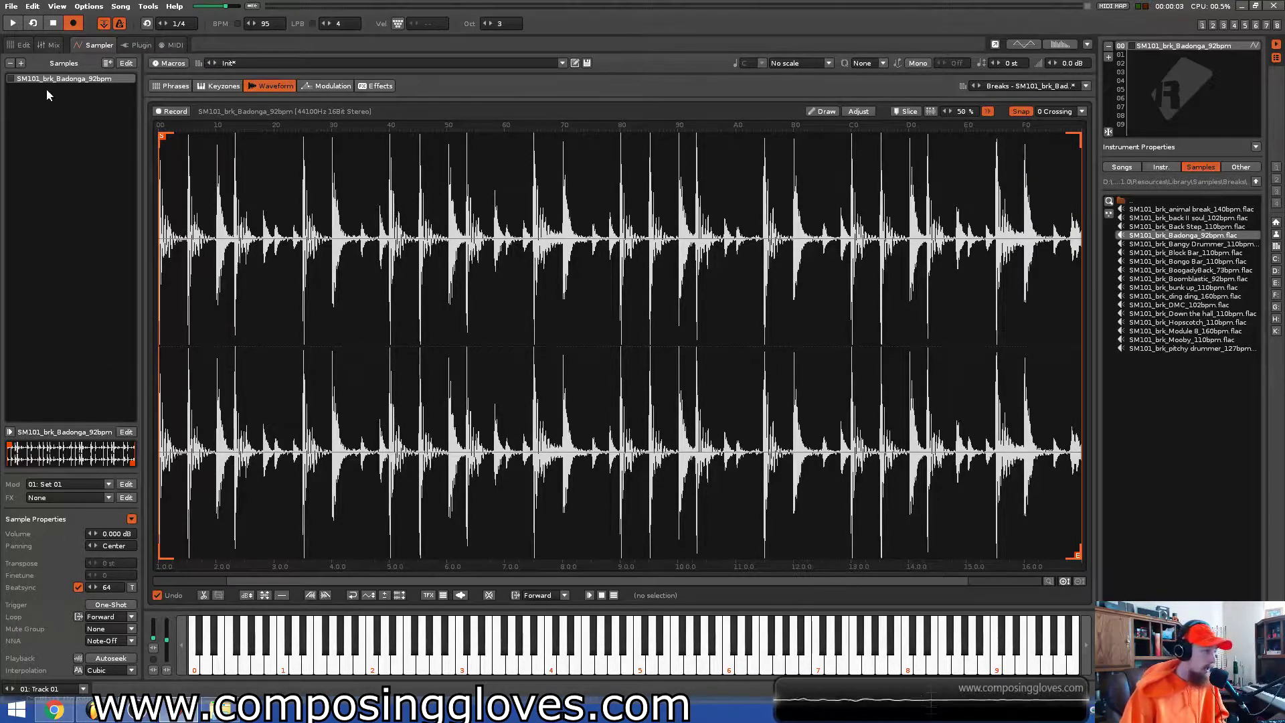
left_click(21, 44)
Play the beat-synced break against the metronome, stop playback, and turn the metronome off
key("space")
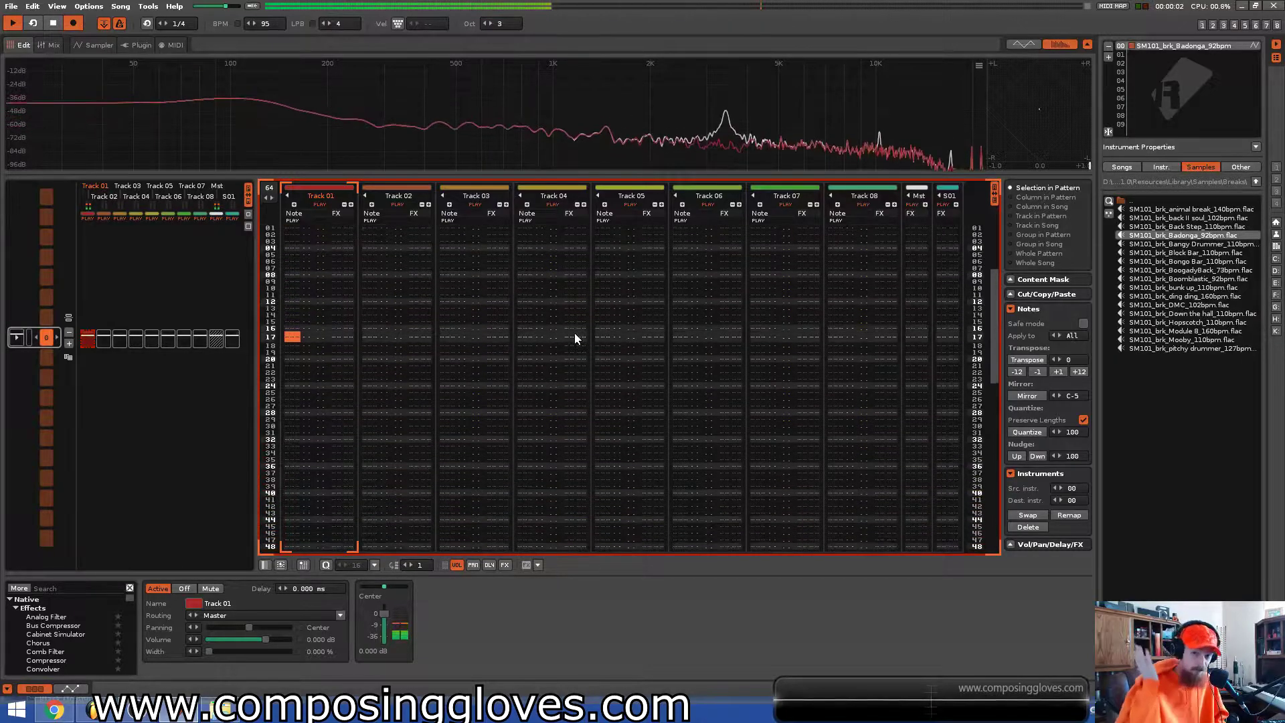
key("space")
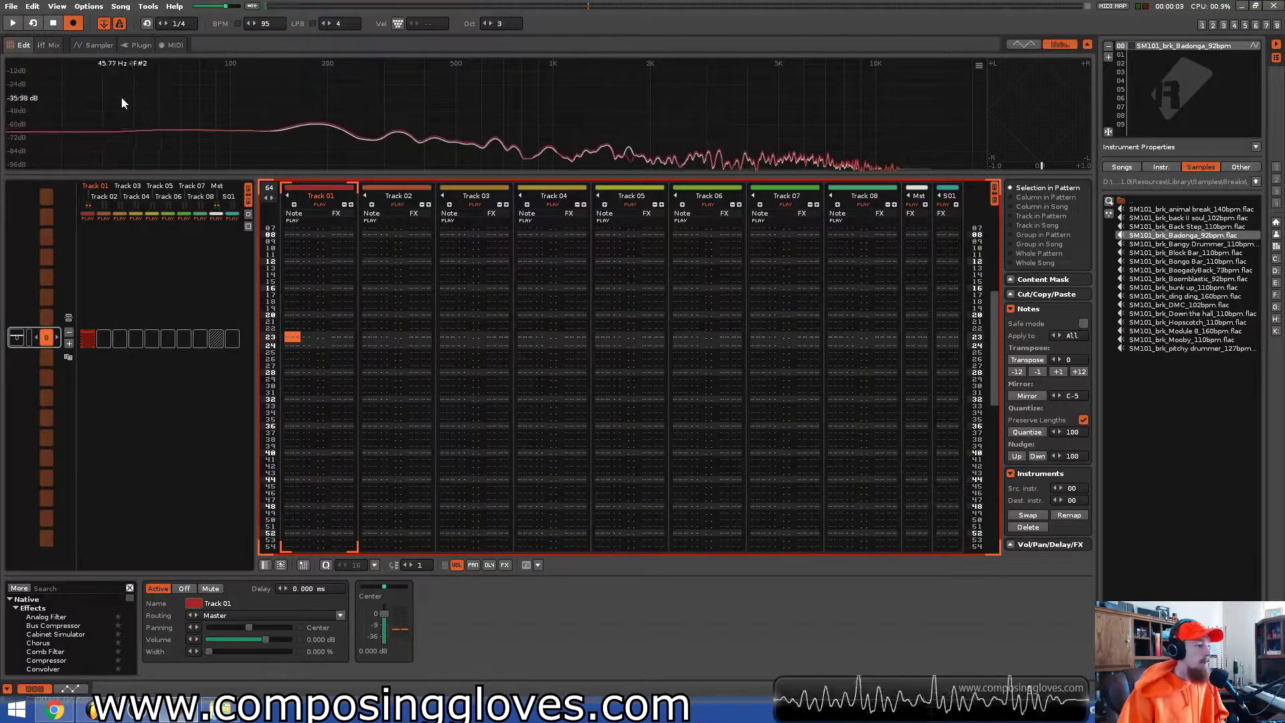
left_click(119, 24)
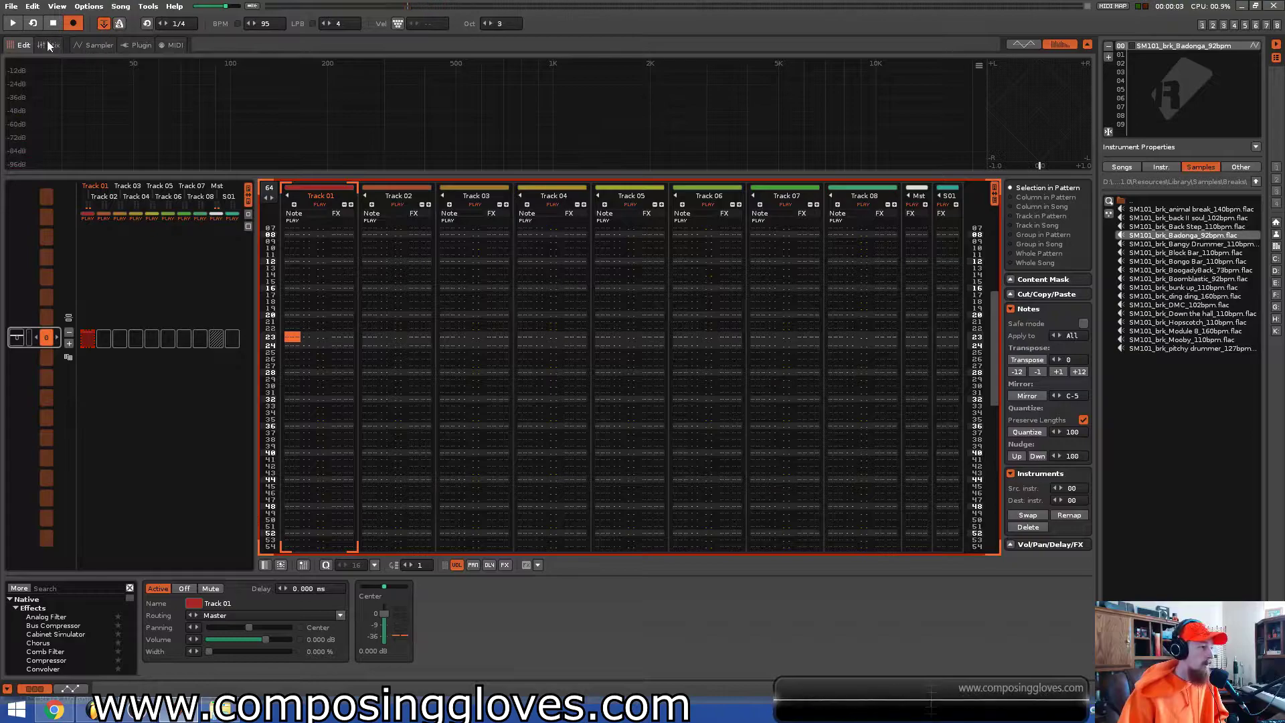
Set the Badonga sample's Beatsync to 32 lines in the sampler and play the break
left_click(94, 46)
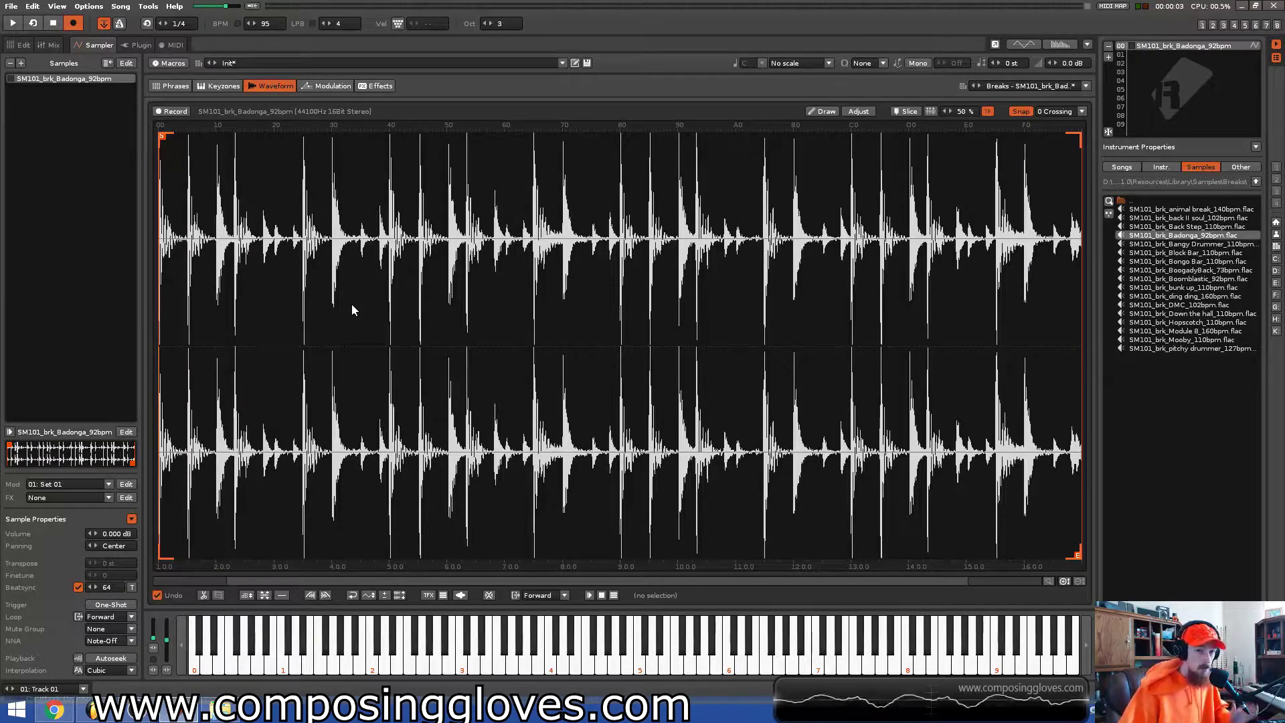
double_click(113, 588)
key("Return")
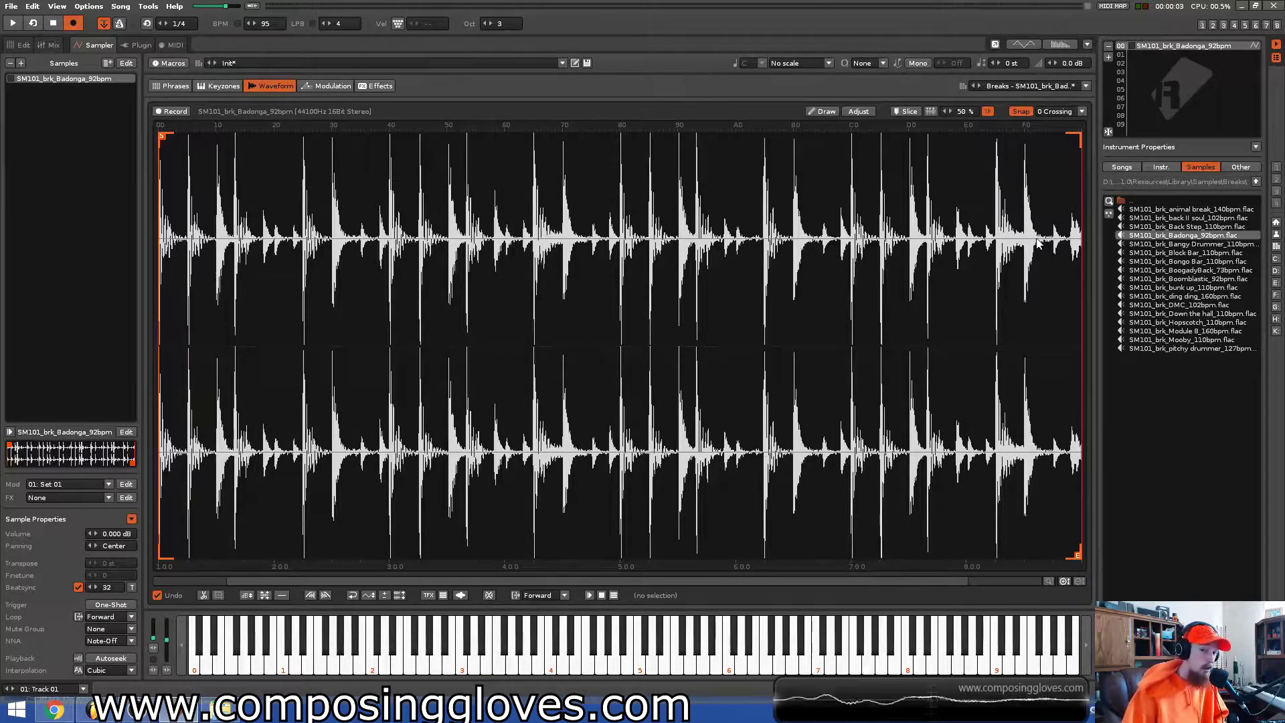
key("space")
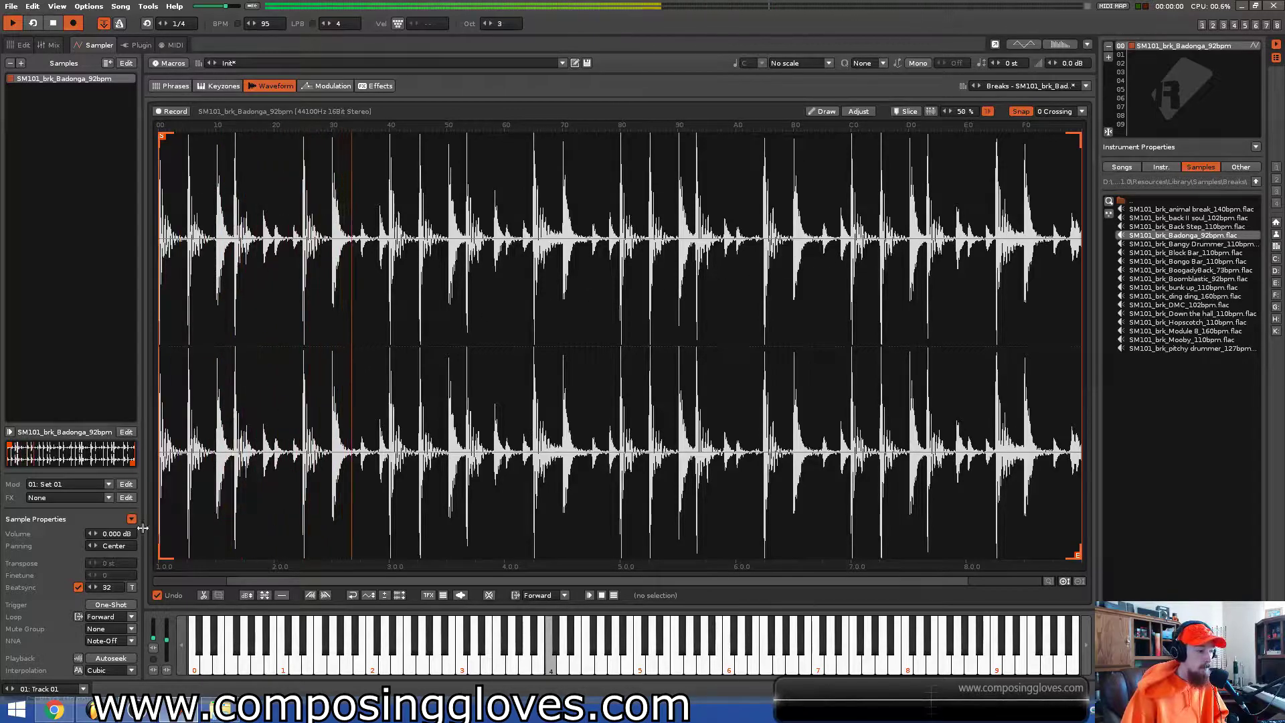
Set the sample's Beatsync to 128 lines and play the slowed break briefly
double_click(106, 587)
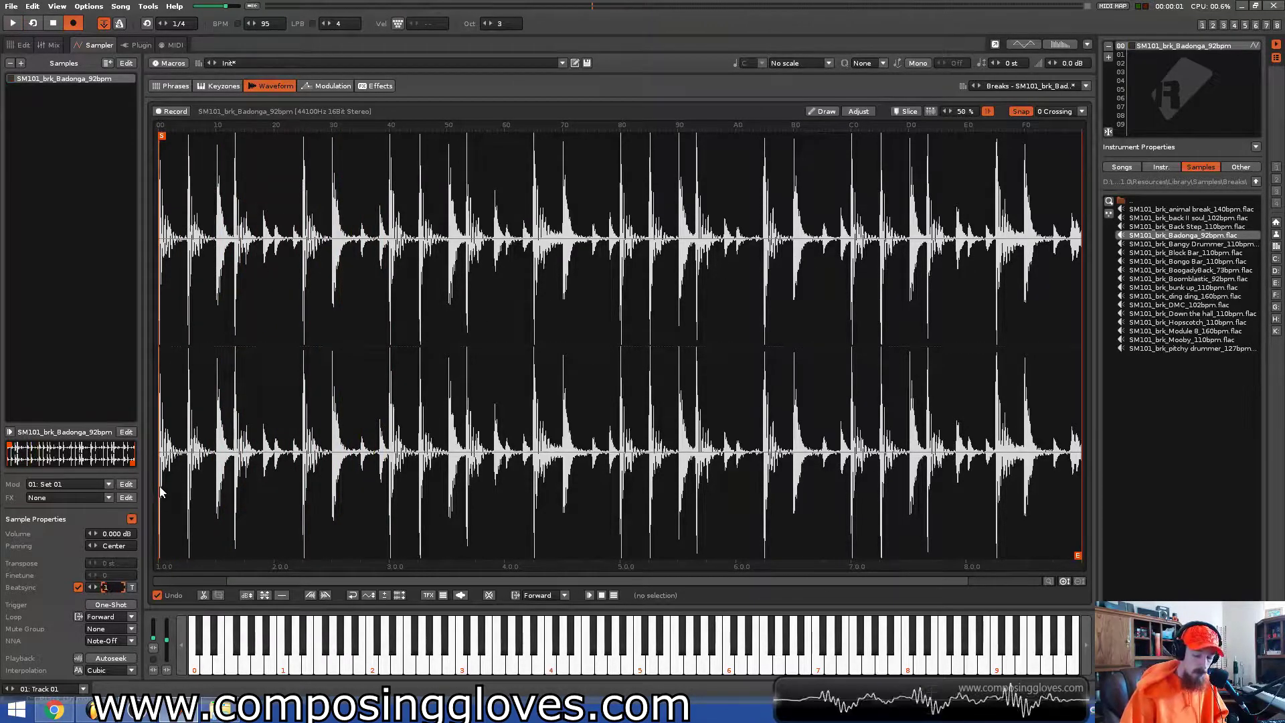
left_click(161, 492)
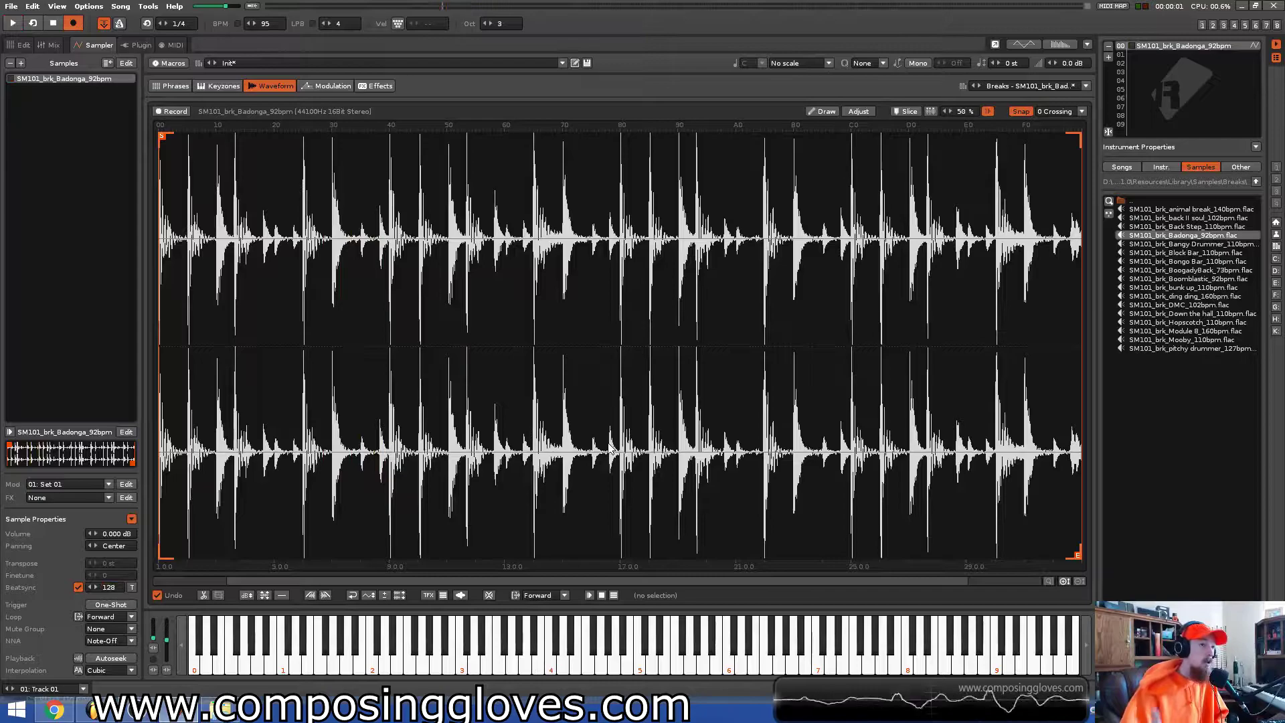
key("space")
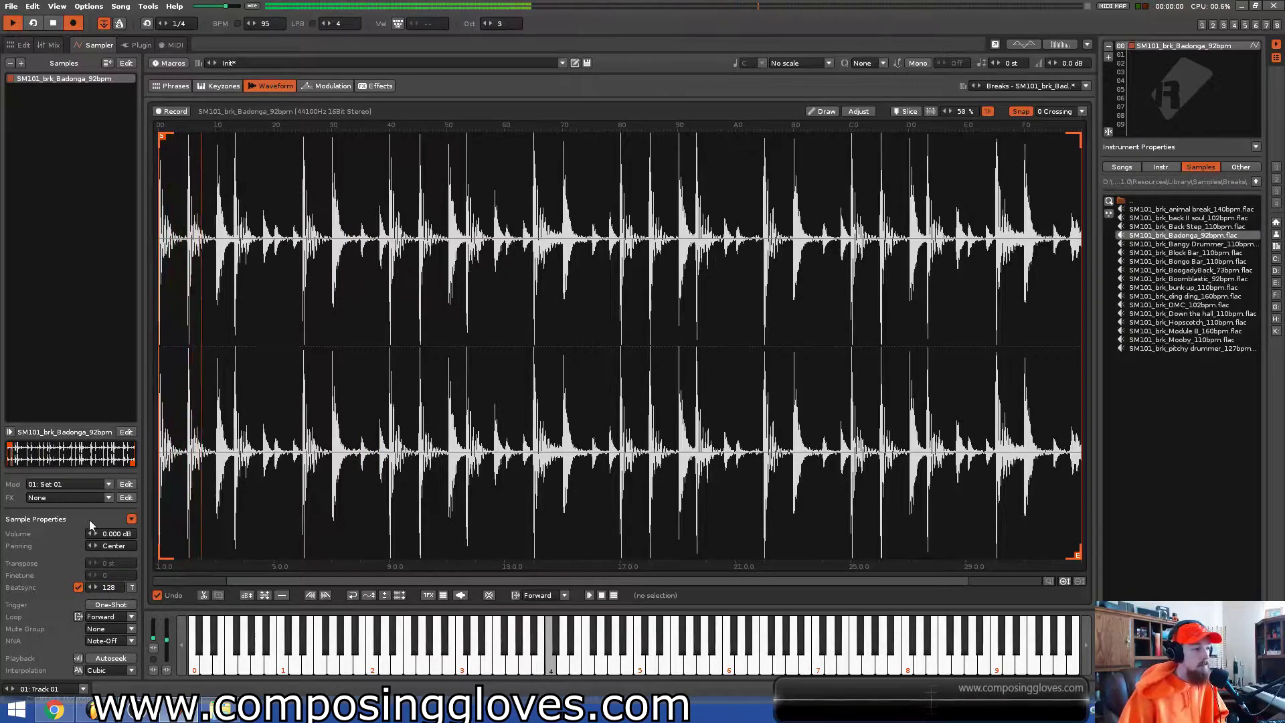
key("space")
Set the Badonga sample's Beatsync back to 64 lines
double_click(108, 587)
type("64")
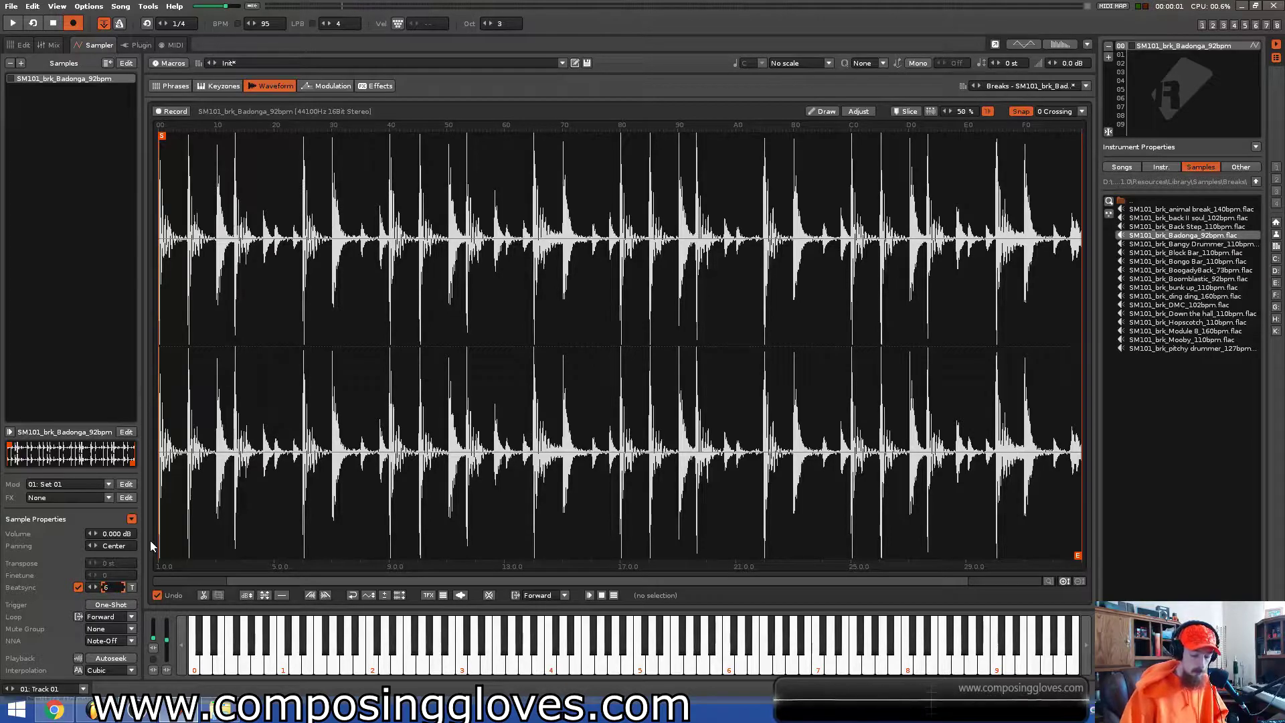
key("Return")
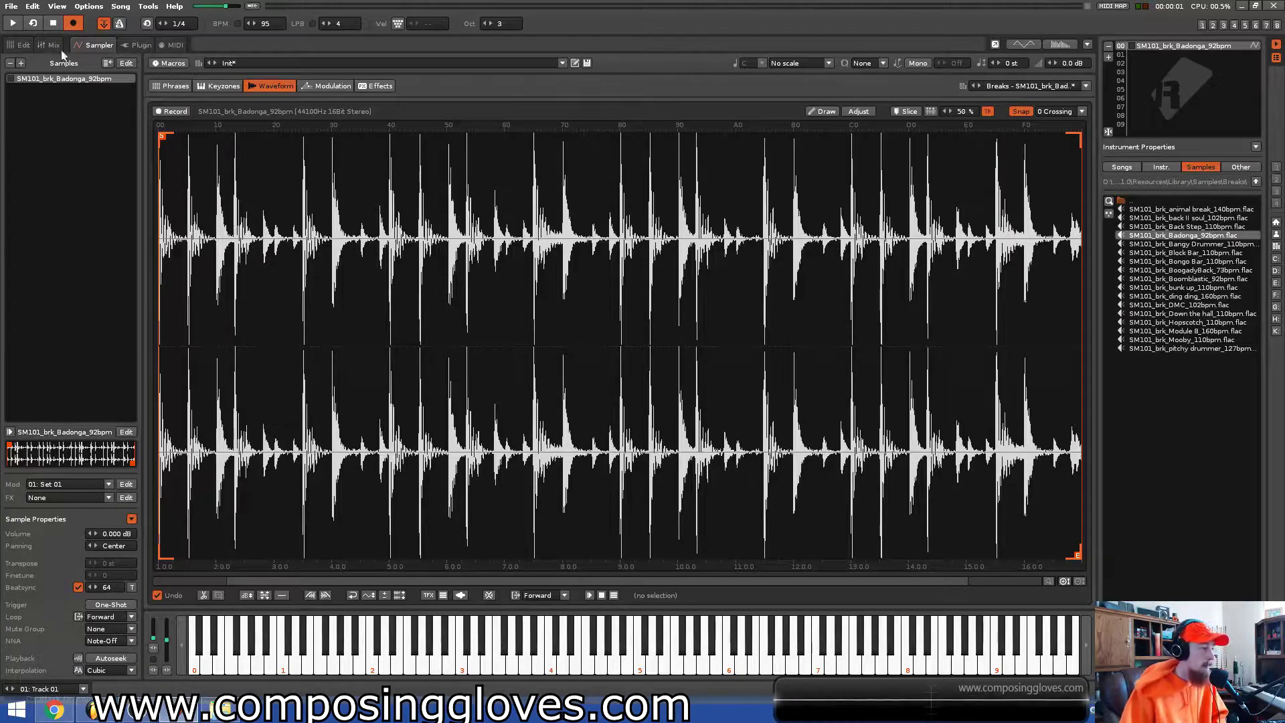
Enter test notes B-4, A-4 and G-4 at the start of Track 01 in the pattern editor
left_click(11, 45)
left_click(297, 254)
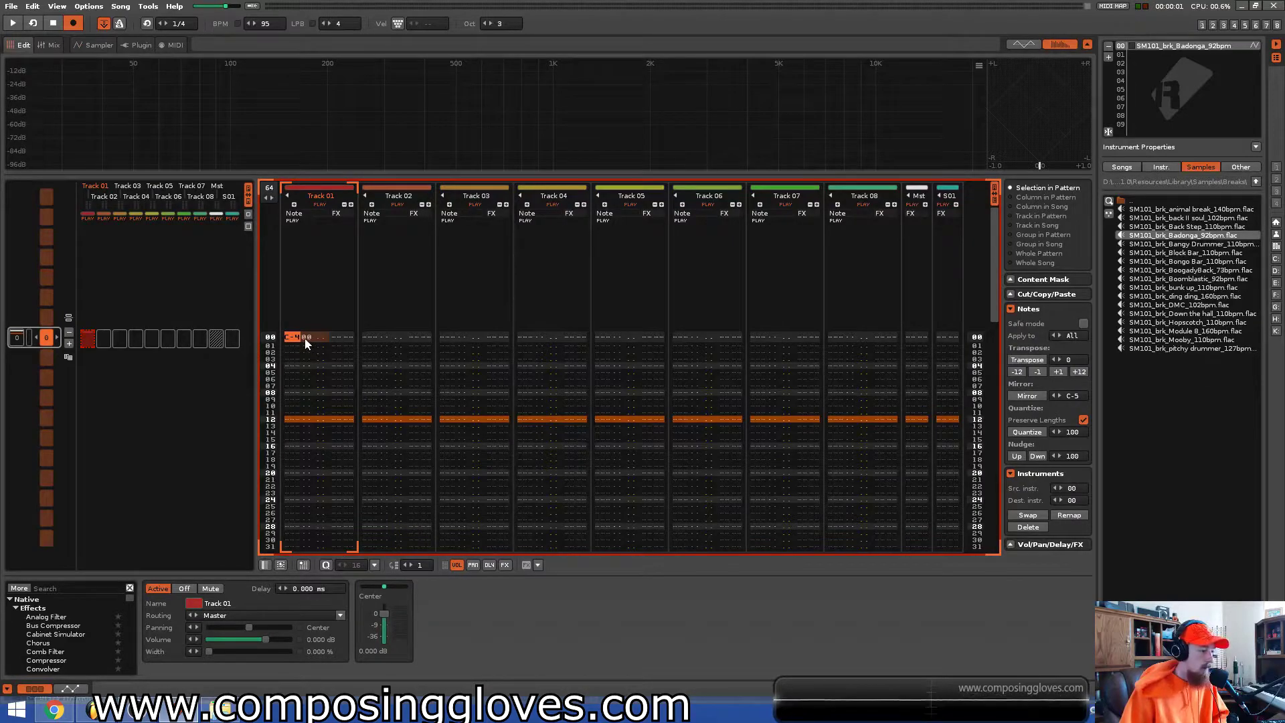
key("u")
key("y")
key("t")
Clear the extra test notes from Track 01, set the first row's note to G-4 and play the pattern
left_click(301, 322)
key("Delete")
key("Delete")
left_click(301, 322)
left_click(301, 326)
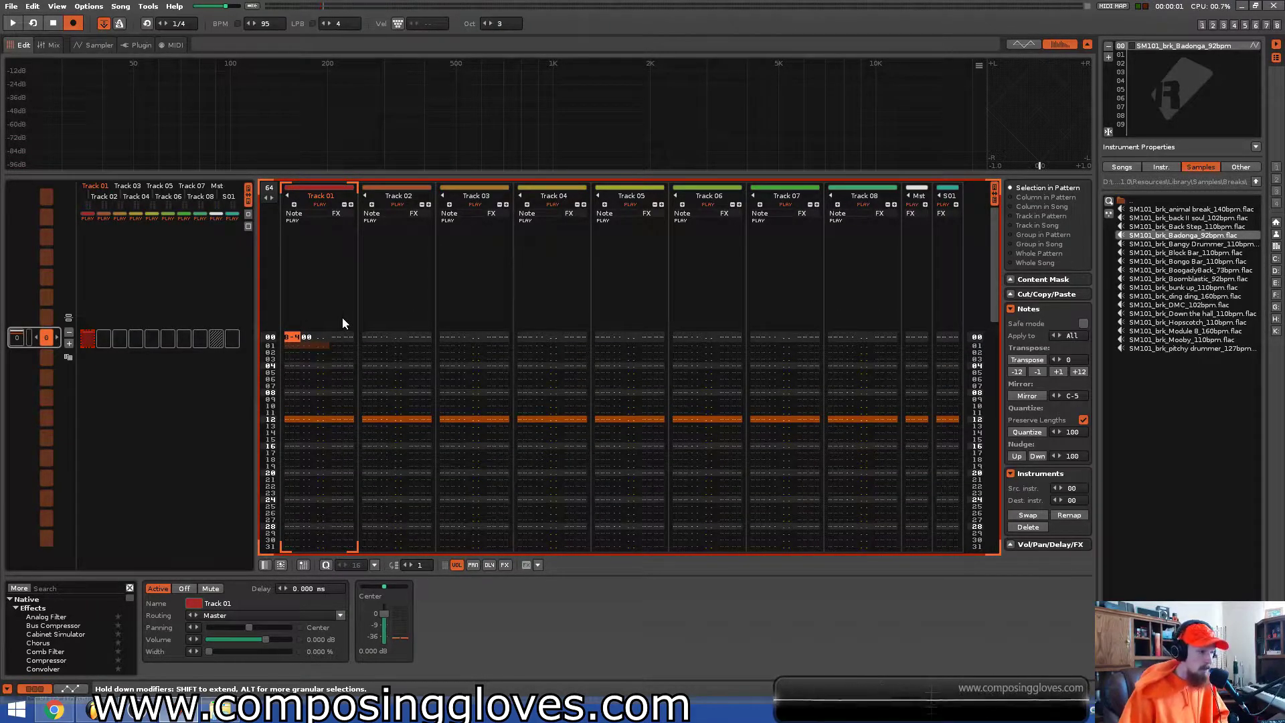
key("t")
key("space")
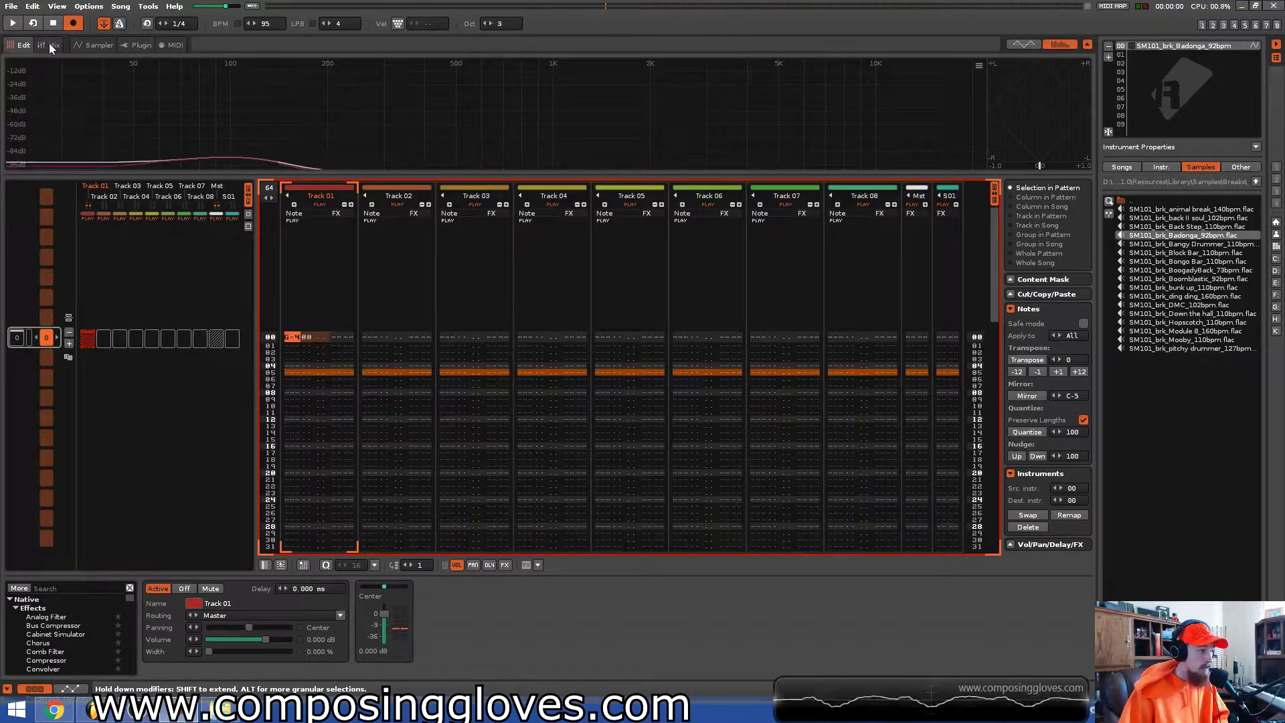
Turn off the Badonga sample's Beatsync and add test notes F-4, A-4 and D-4 below the first row of Track 01
left_click(50, 44)
left_click(94, 45)
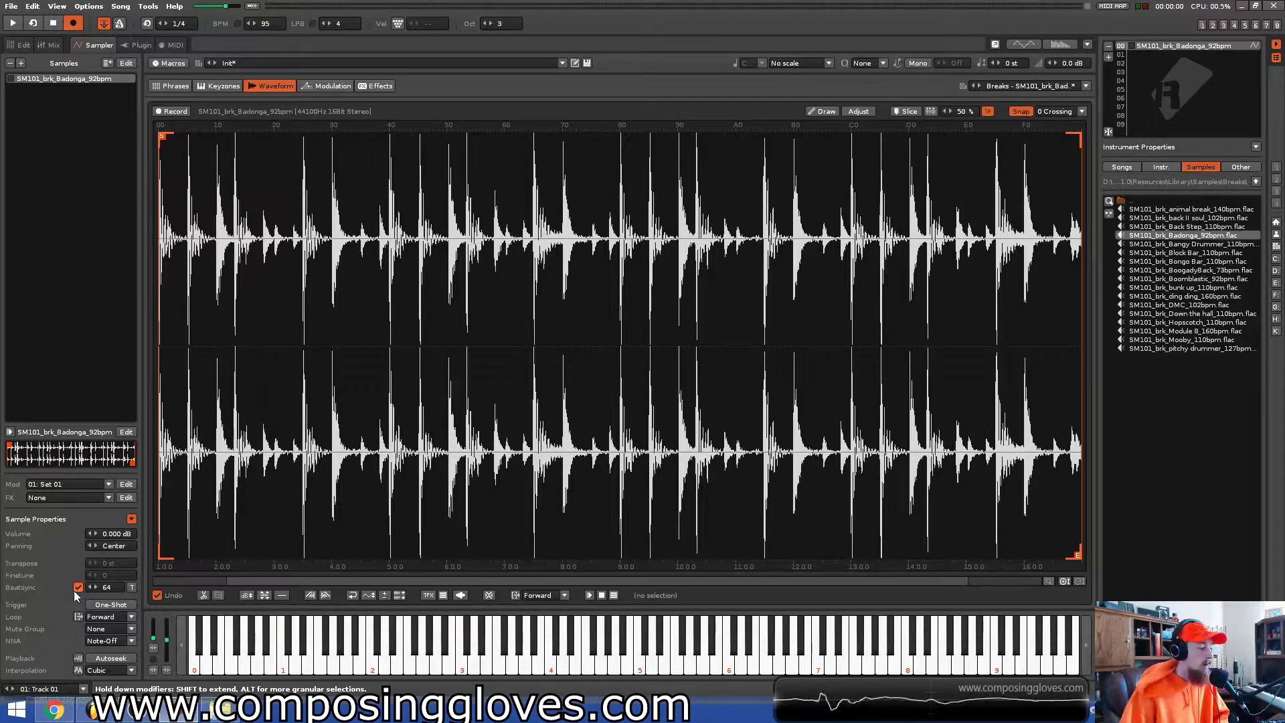
key("F2")
key("r")
key("y")
key("w")
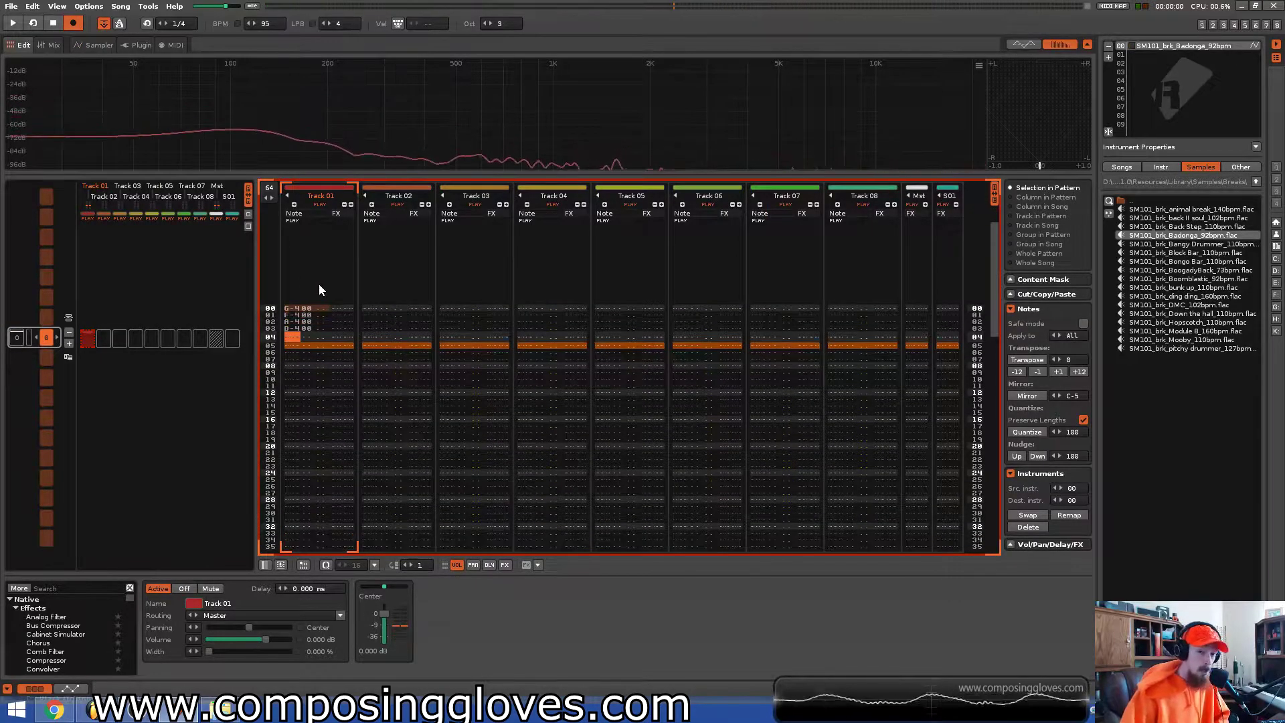
Delete the four test notes in rows 00 to 03 of Track 01 and return to the first row
key("Up")
key("Up")
key("Up")
key("Up")
key("Delete")
key("Delete")
key("Delete")
key("Delete")
key("Up")
key("Up")
key("Up")
key("Up")
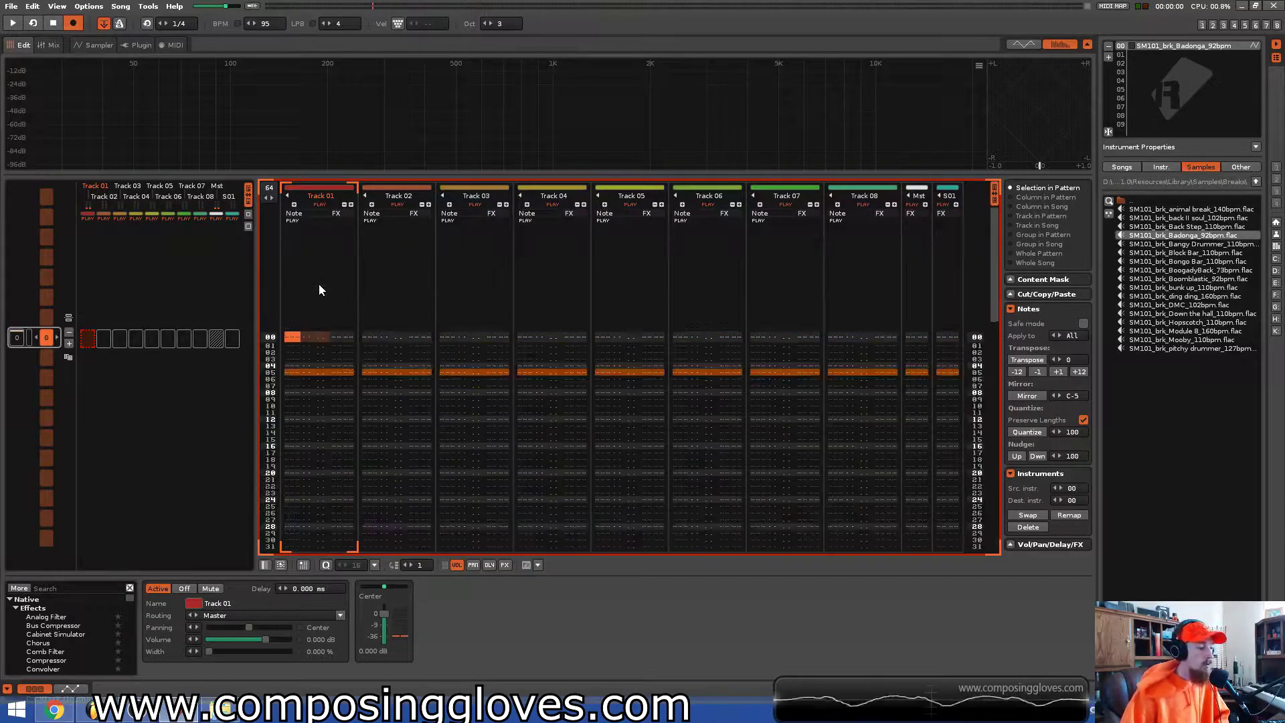
Enable slicing in the sampler's waveform view and place two slice markers on hits between beats 2 and 4 of the Badonga sample
left_click(59, 46)
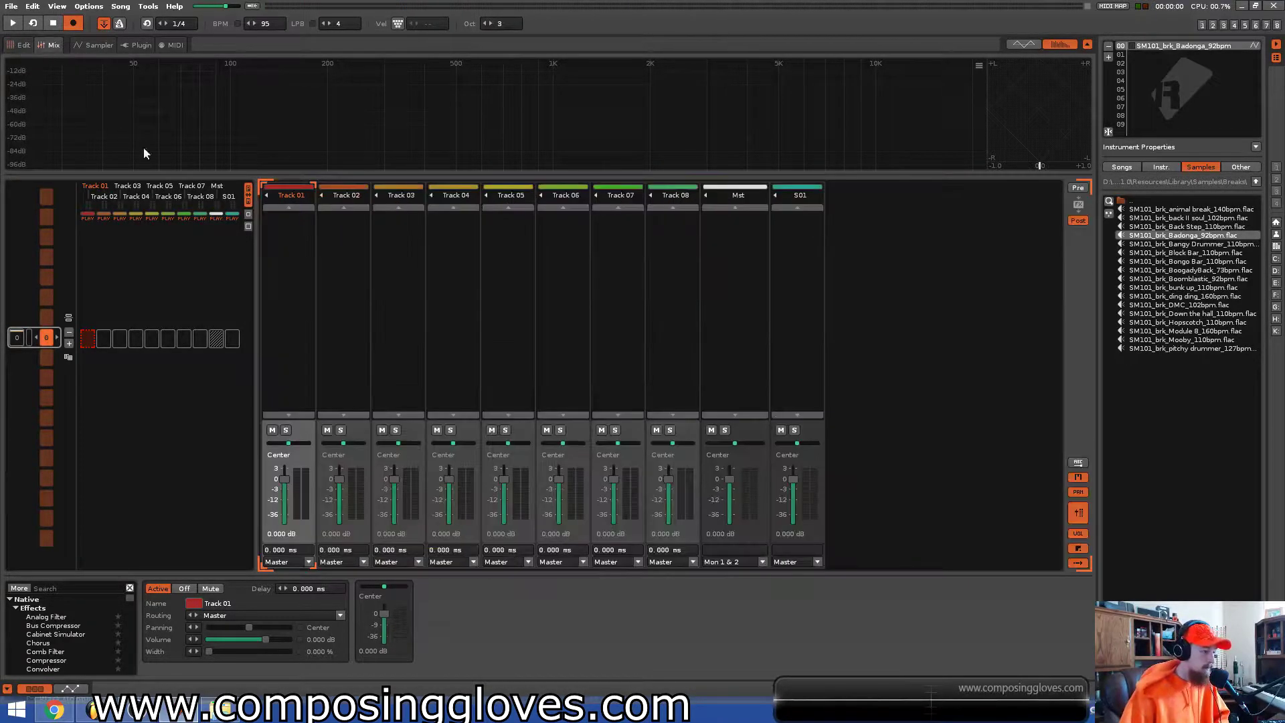
left_click(96, 44)
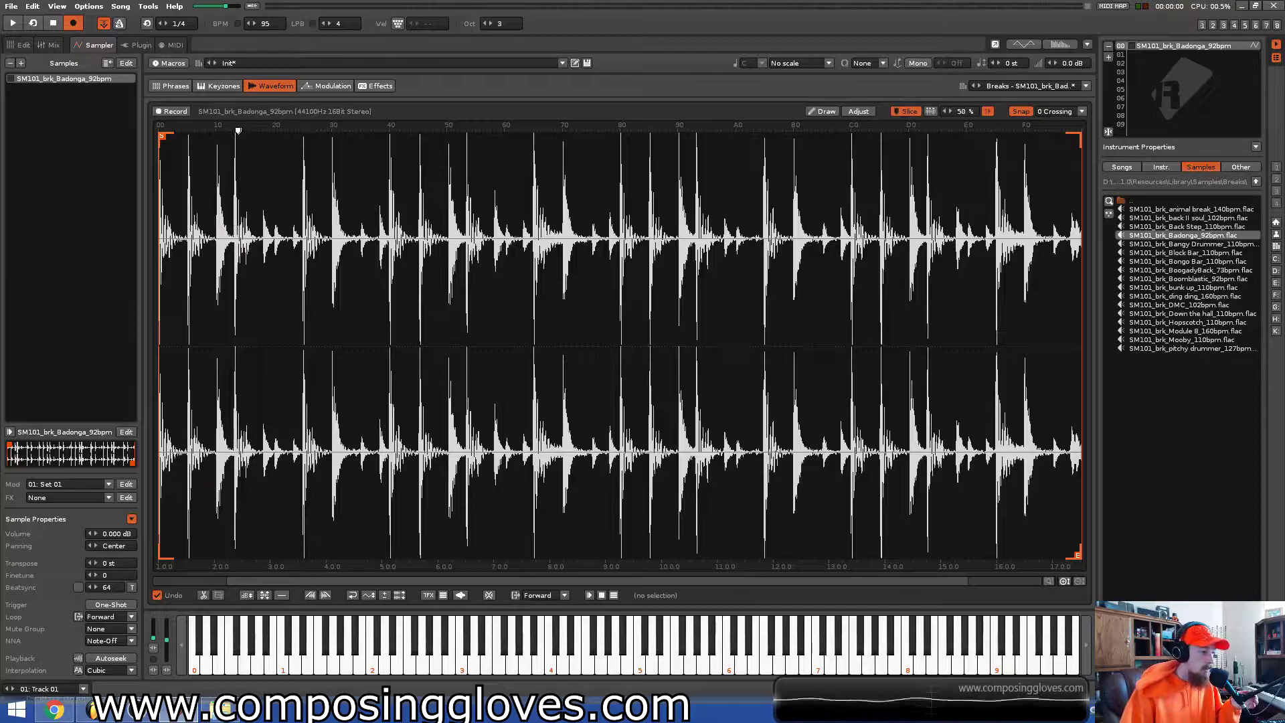
double_click(238, 131)
double_click(301, 134)
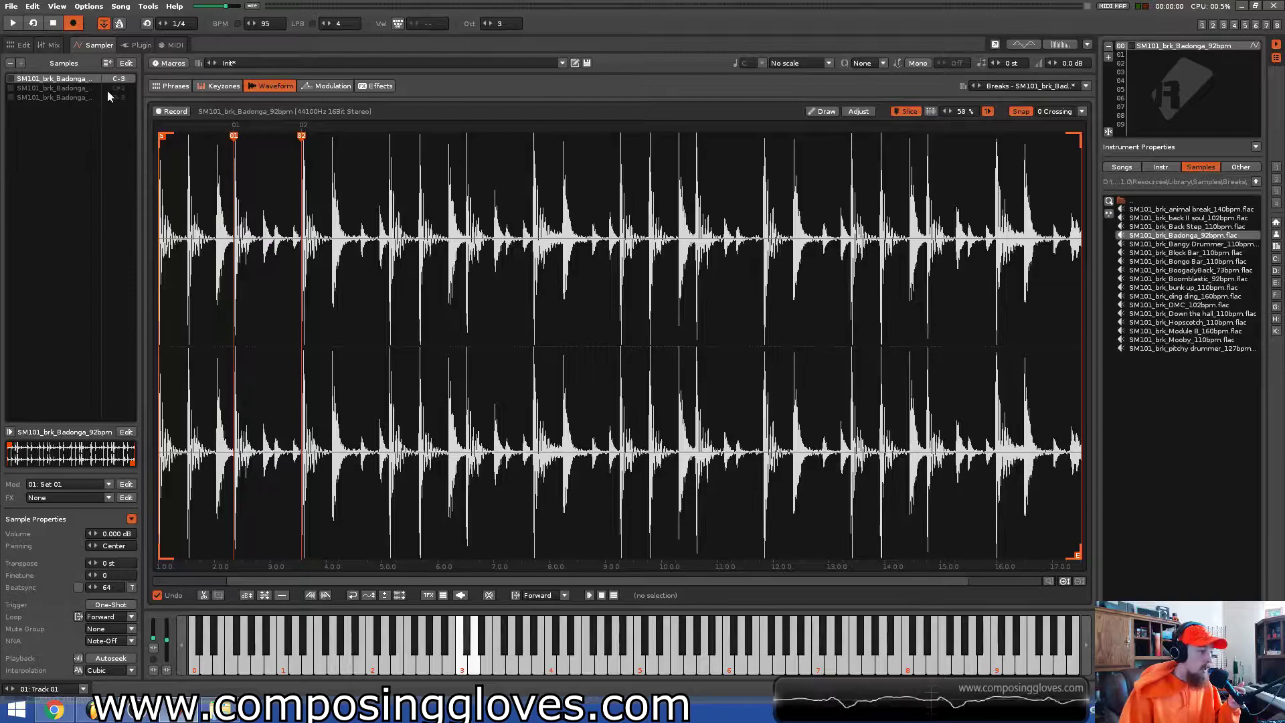
Inspect the two slices created from the break and return to the full source sample
left_click(47, 89)
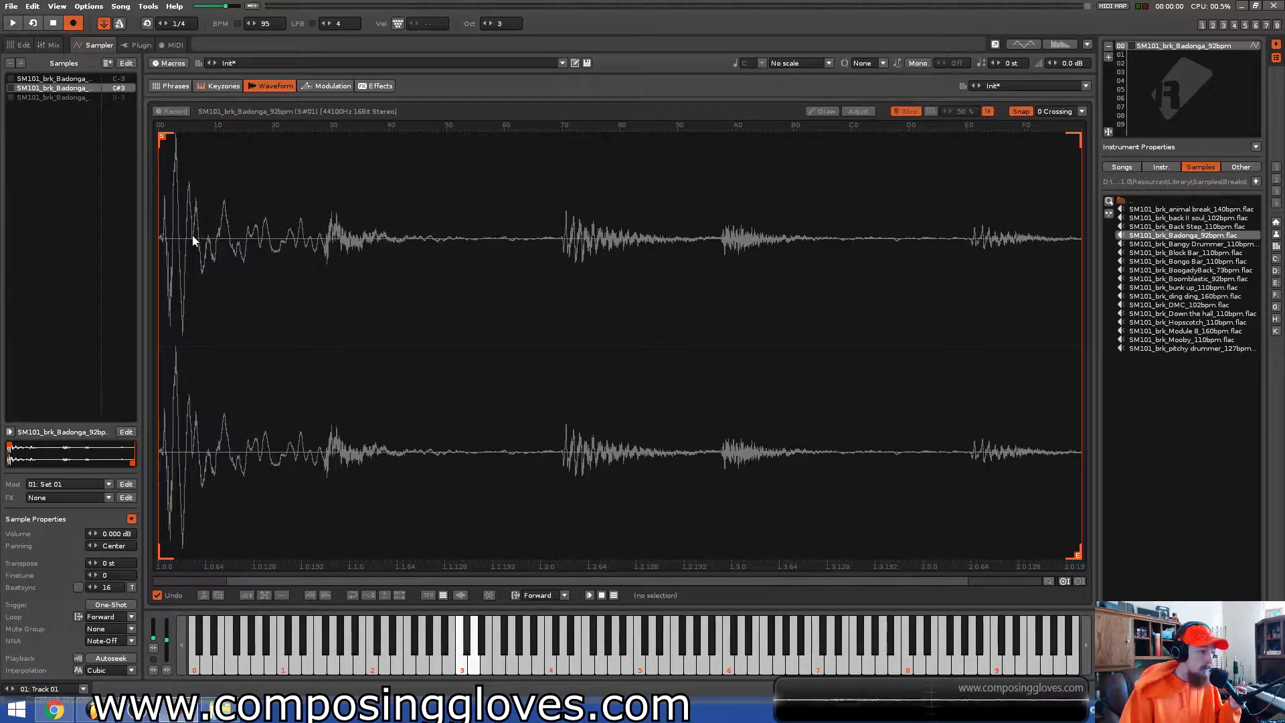
left_click(48, 98)
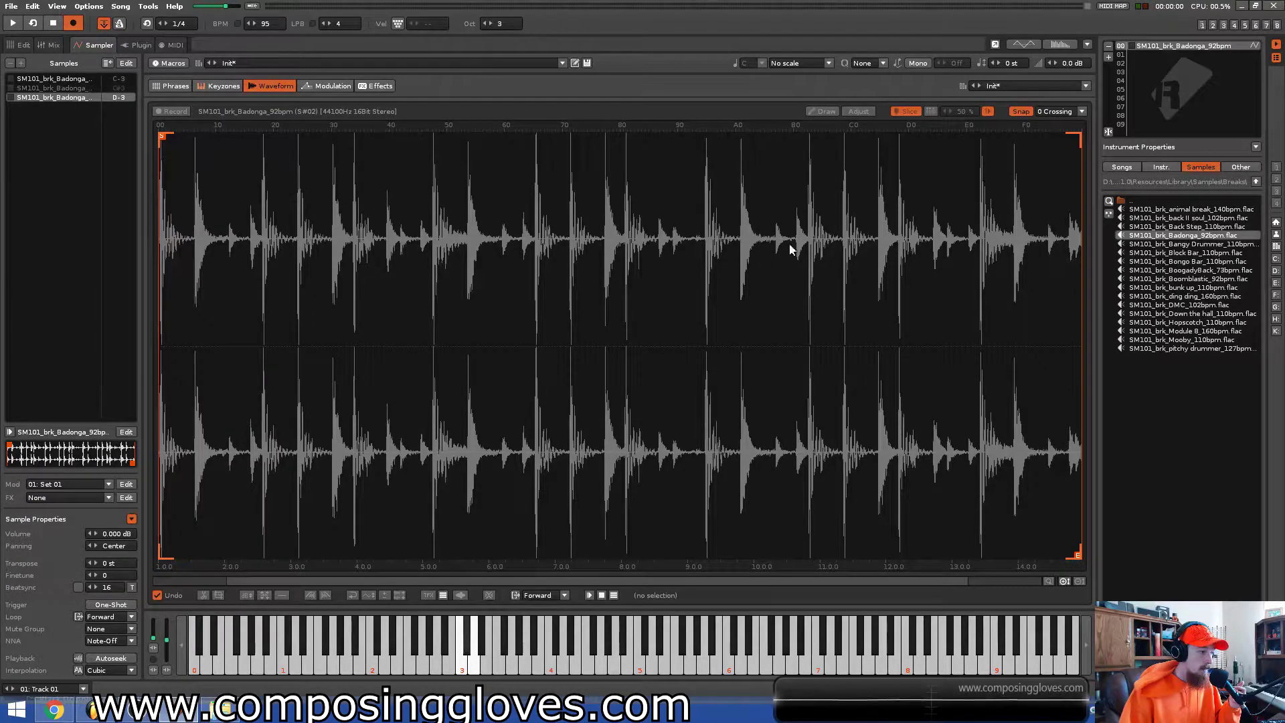
left_click(41, 90)
left_click(53, 79)
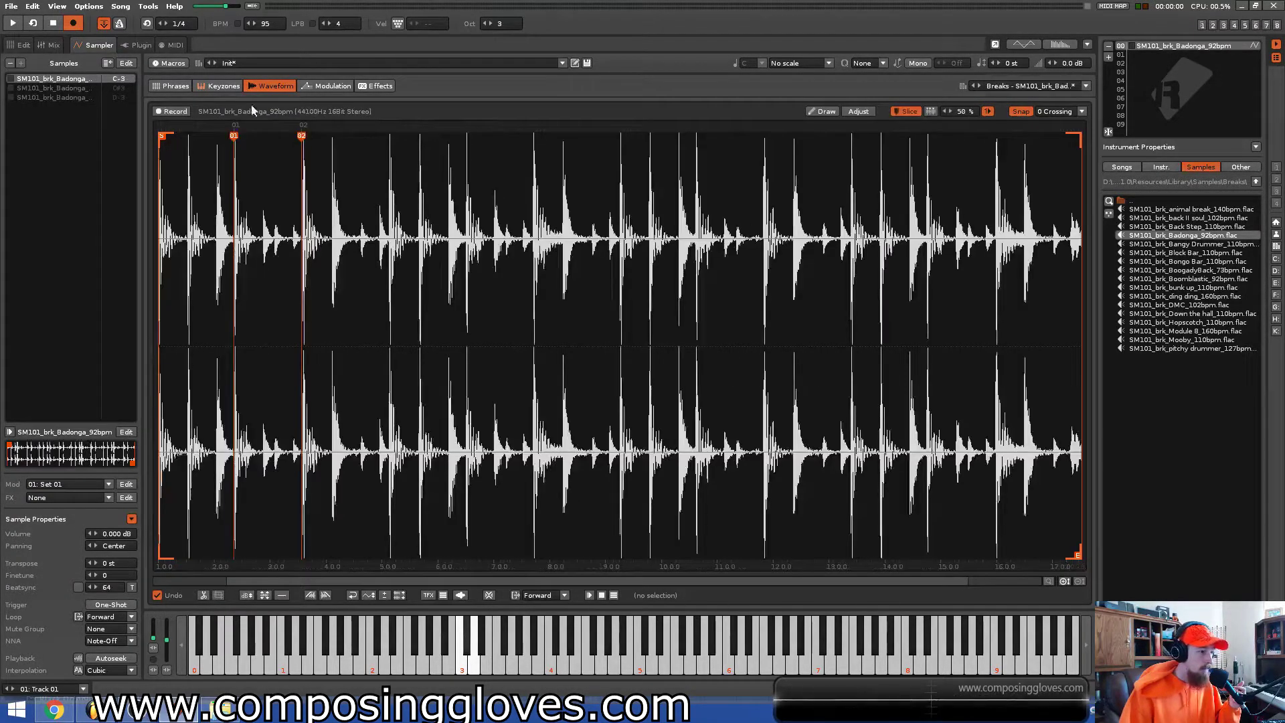
Place seven more slice markers across the Badonga waveform, roughly between beats 4 and 12
double_click(335, 135)
double_click(399, 134)
double_click(470, 135)
double_click(545, 134)
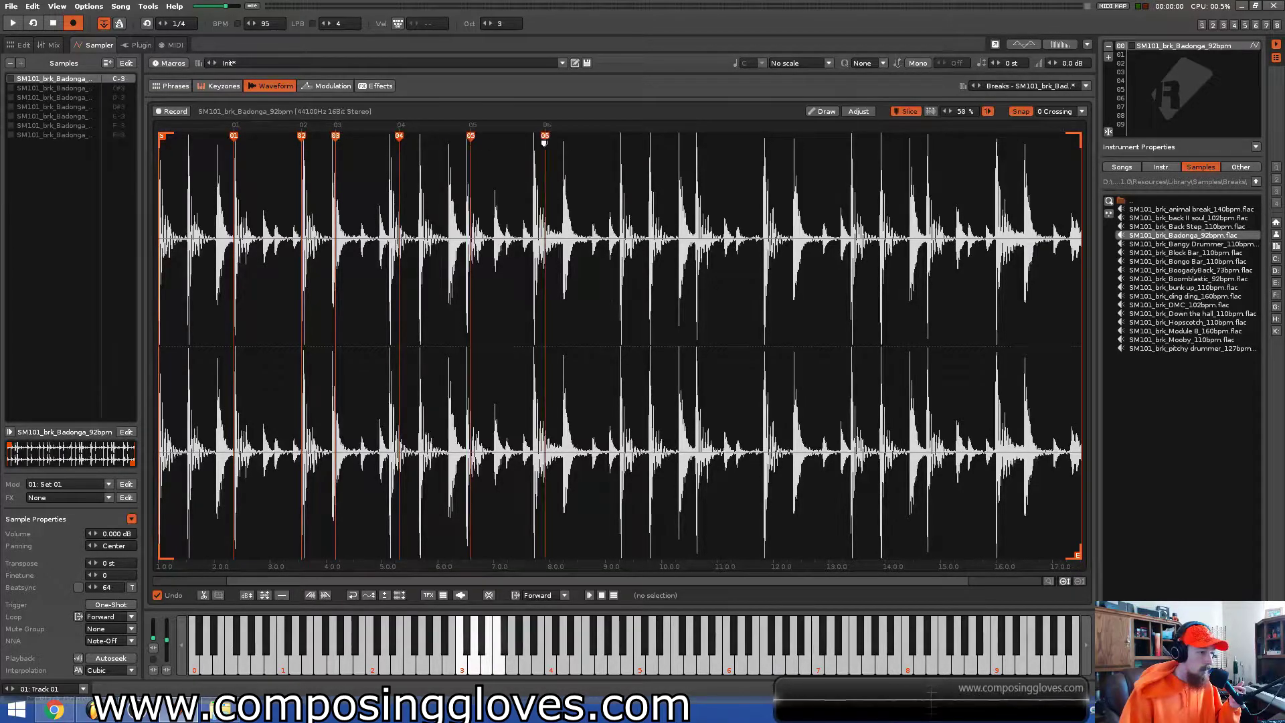
double_click(603, 134)
double_click(699, 136)
double_click(784, 136)
Inspect the waveforms of individual slices, including those on D-3, G#3, A-3, E-3 and C#3
left_click(47, 92)
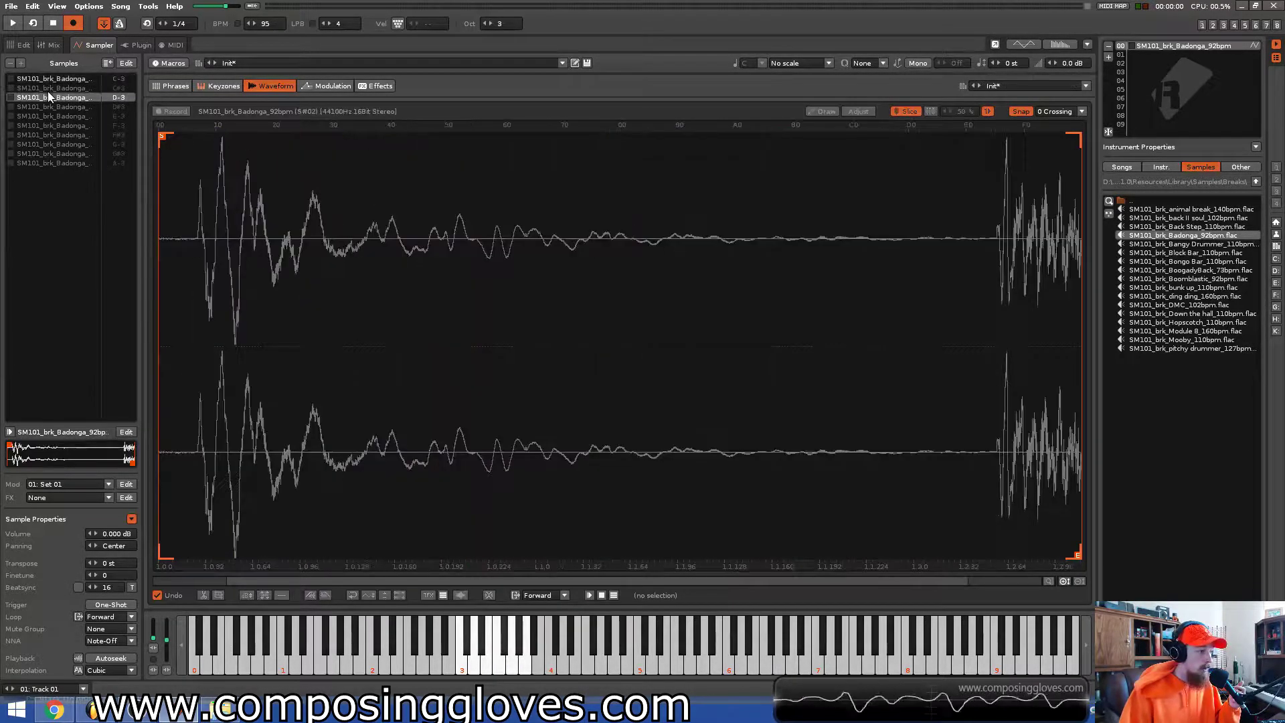
left_click(54, 153)
left_click(55, 163)
left_click(61, 117)
left_click(63, 98)
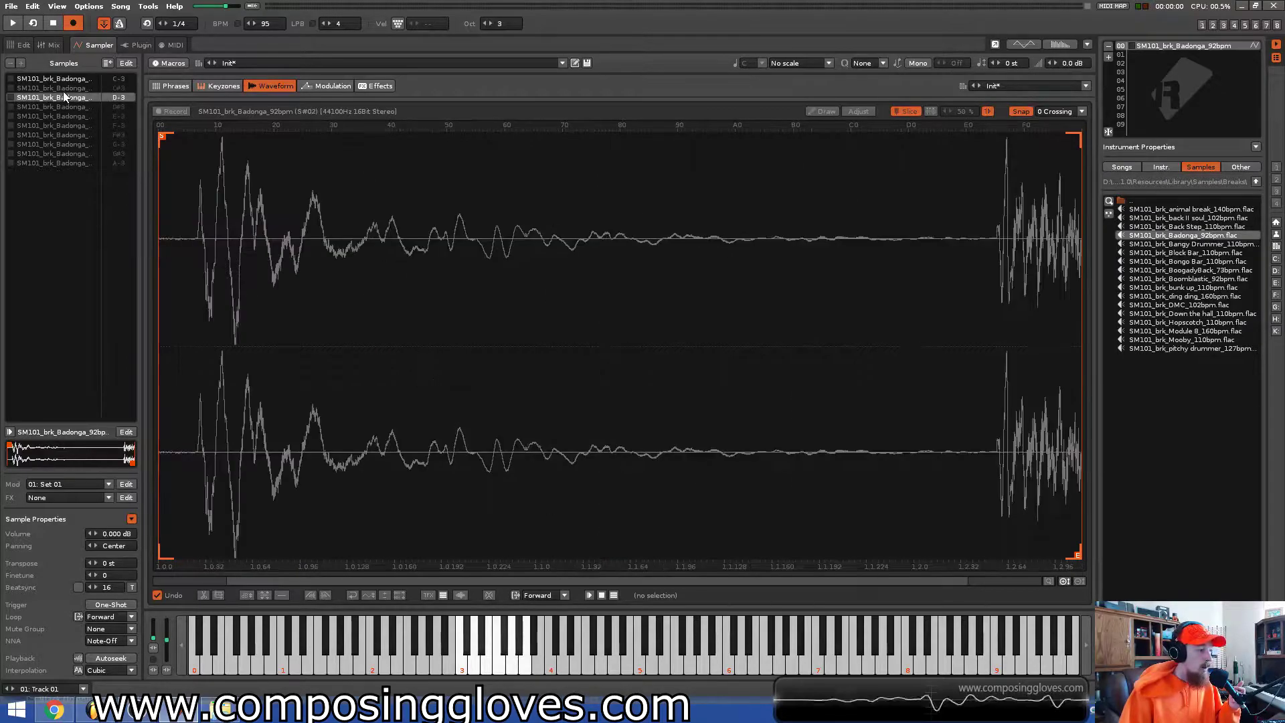
left_click(64, 89)
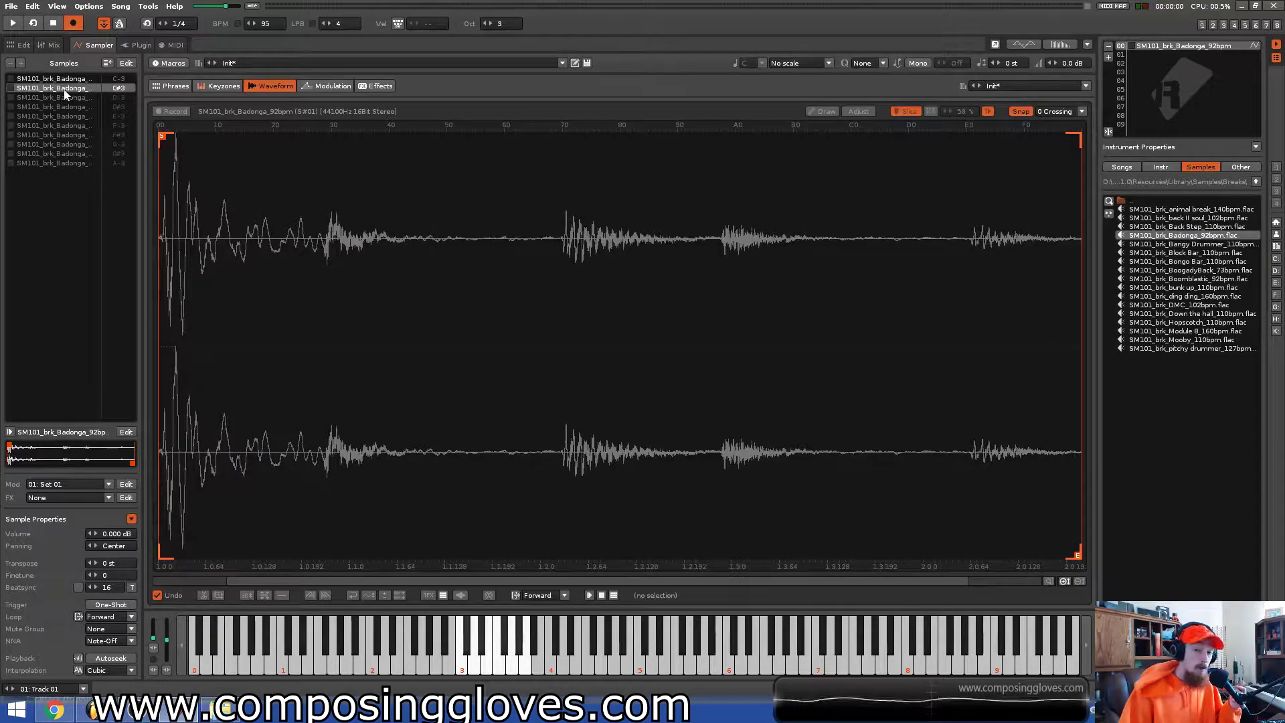
Examine how all the slices are mapped in the Keyzones view and return to the waveform
left_click(219, 86)
left_click_drag(518, 215, 450, 244)
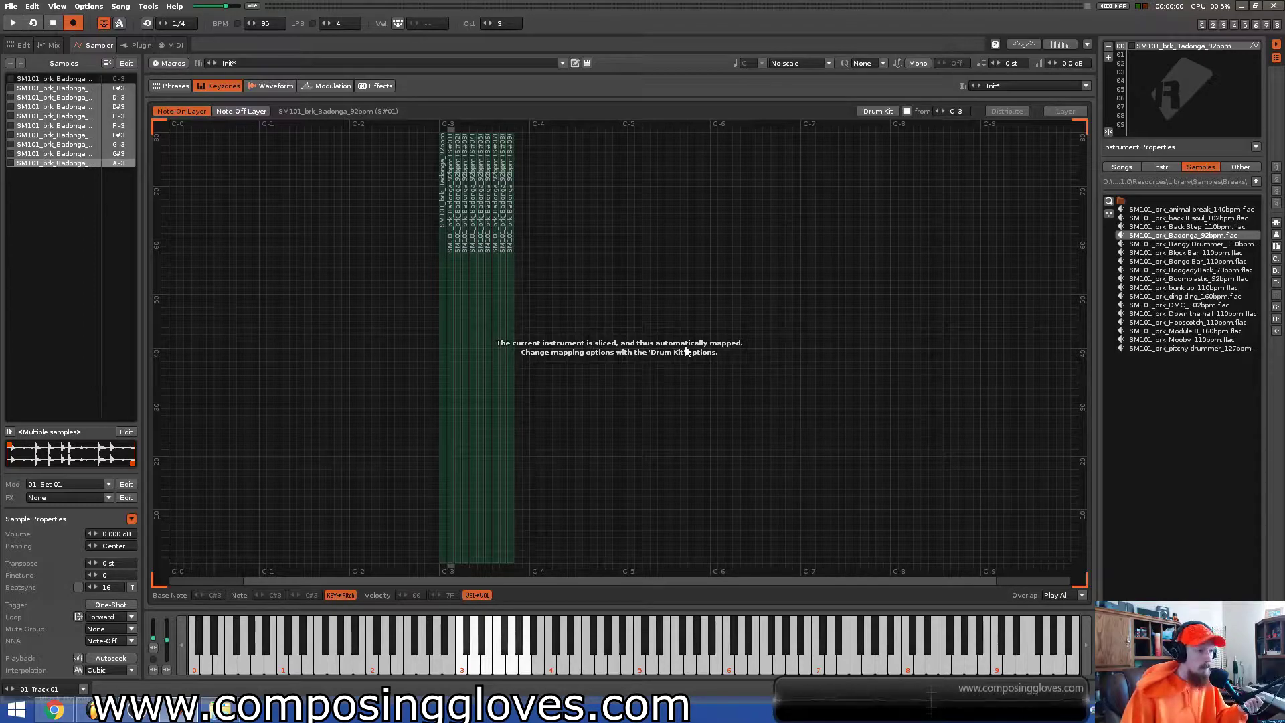
left_click(261, 86)
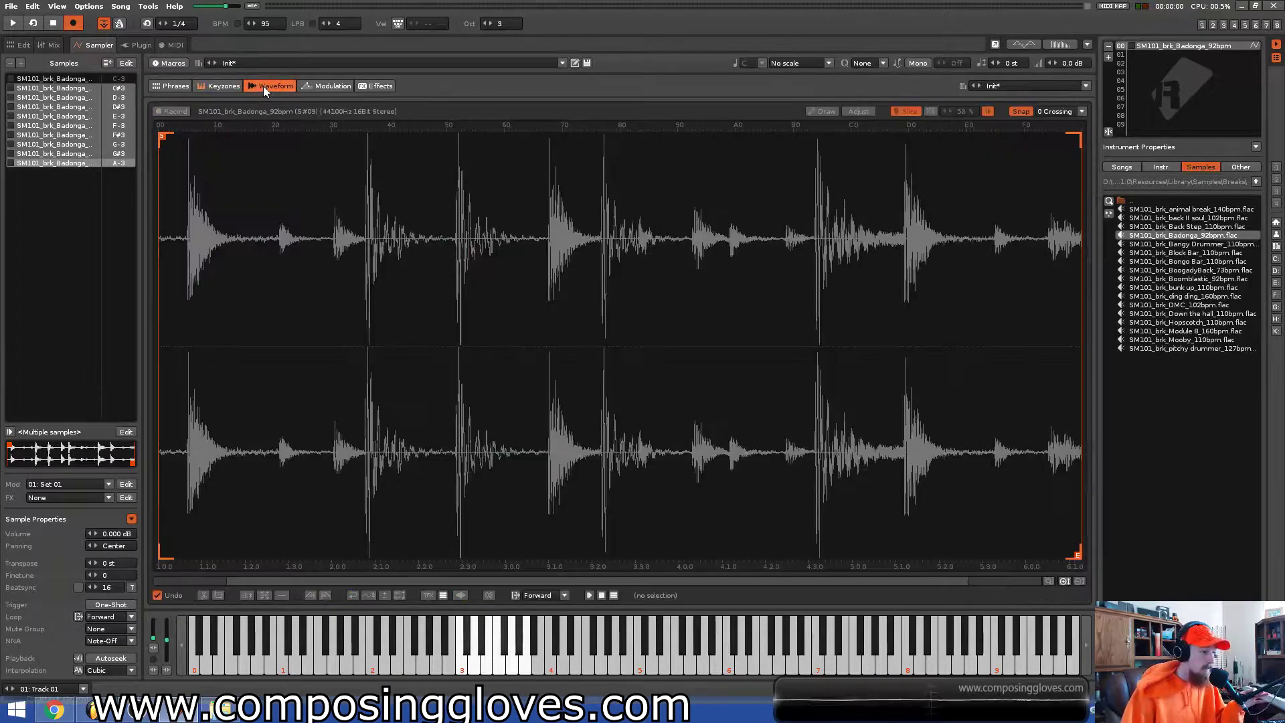
Look through the slice list's available actions and the instrument's Phrases, Keyzones and Modulation views
right_click(64, 115)
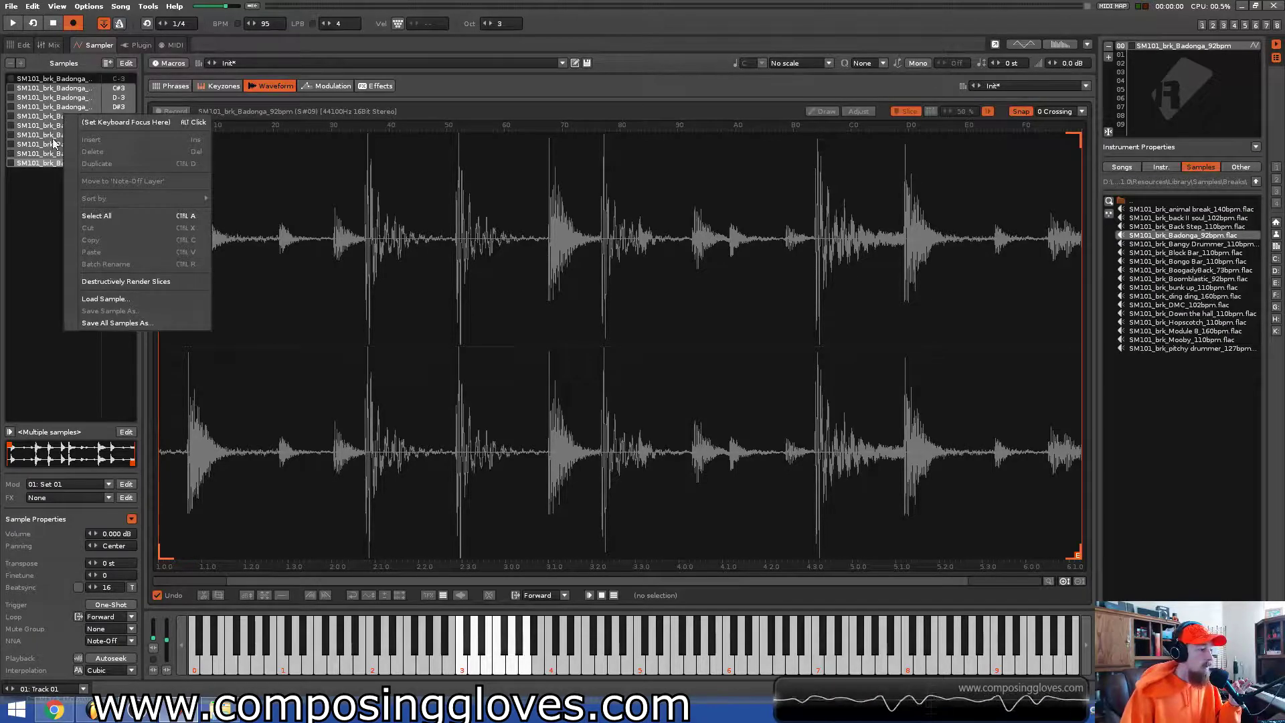
left_click(190, 99)
left_click(223, 88)
left_click(328, 84)
left_click(271, 86)
left_click(178, 85)
left_click(218, 86)
left_click(328, 86)
left_click(271, 86)
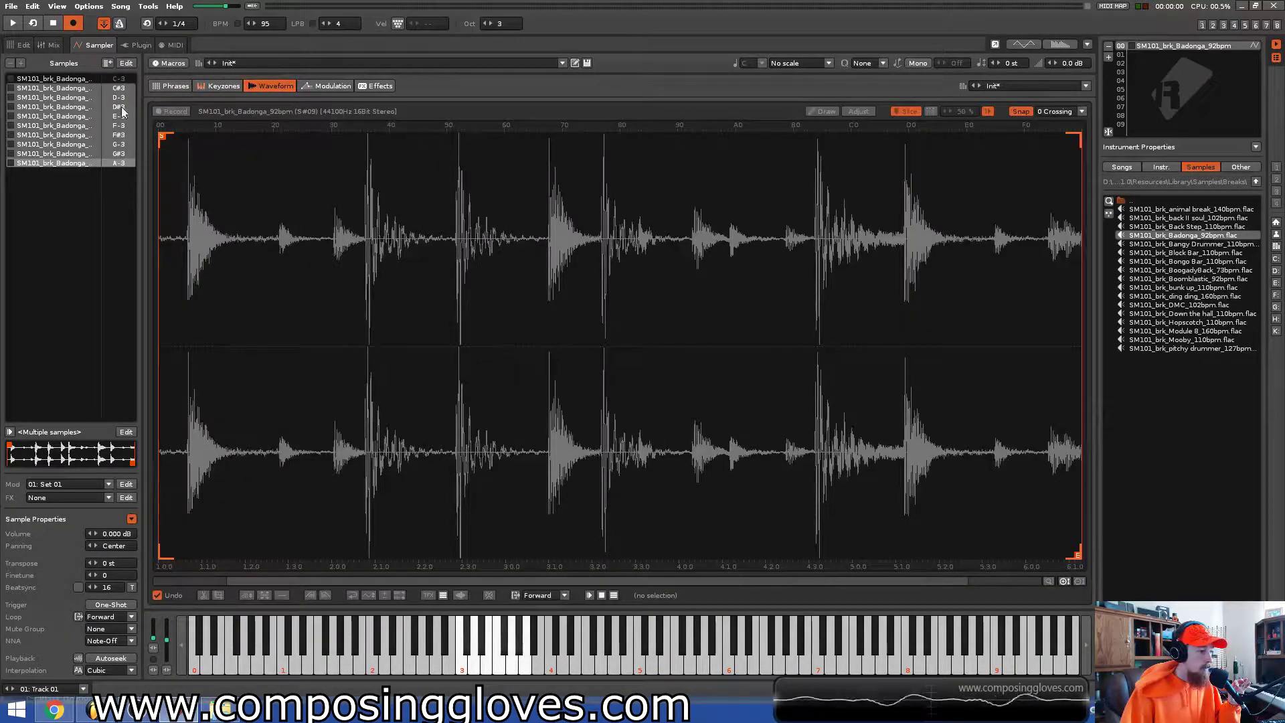
Inspect the slices on F-3, G-3, G#3, E-3 and D-3, and reselect the full source sample
left_click(74, 127)
left_click(73, 144)
left_click(72, 154)
left_click(74, 144)
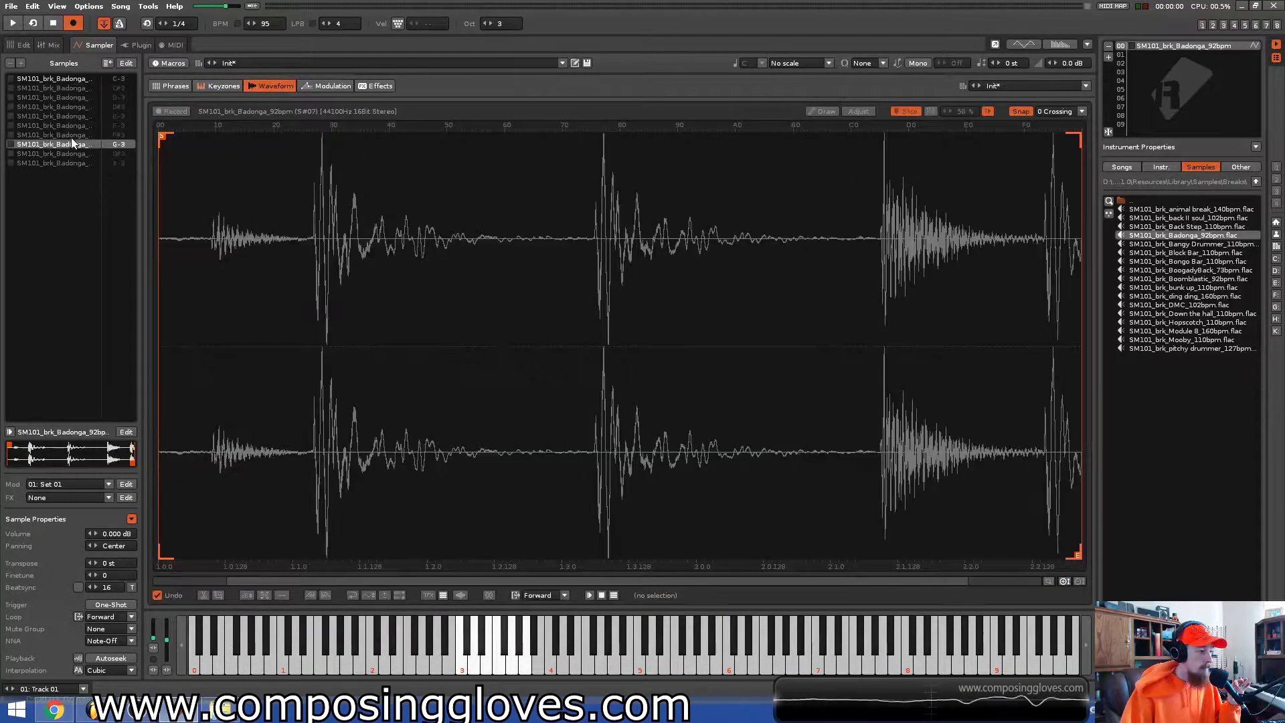
left_click(74, 116)
left_click(74, 97)
left_click(73, 78)
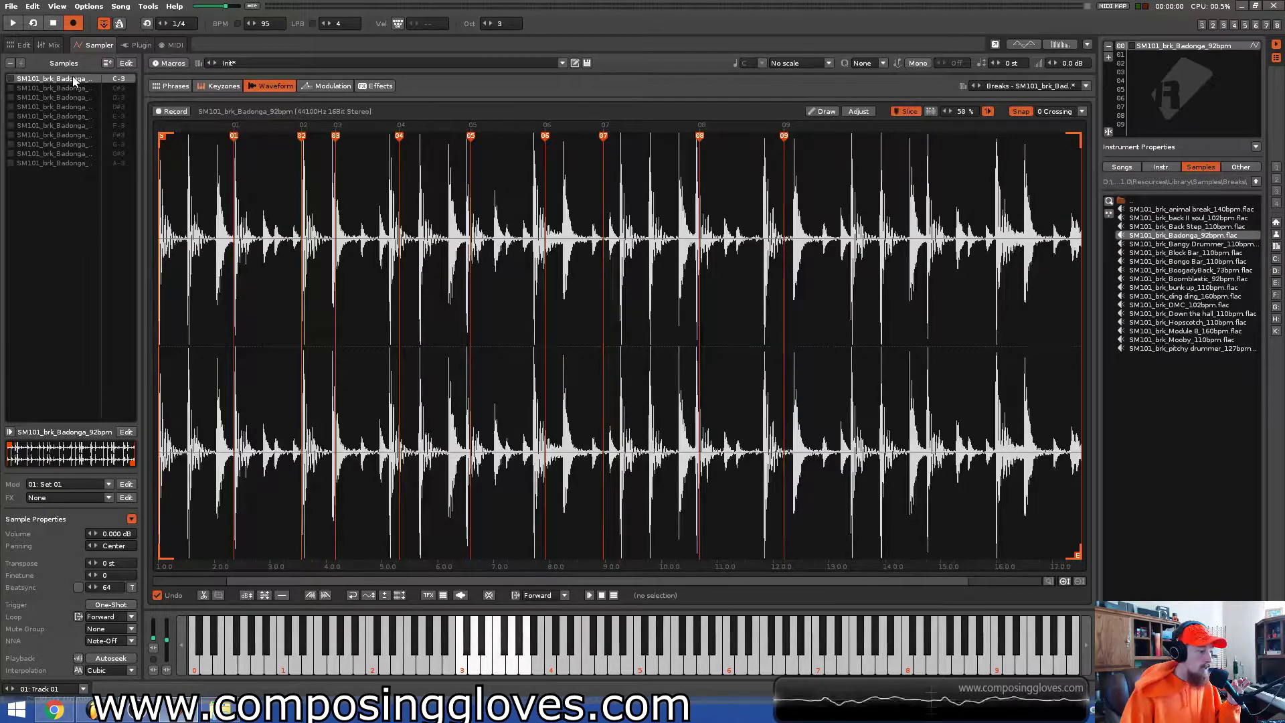
Remove the first three slice markers from the Badonga waveform
double_click(234, 136)
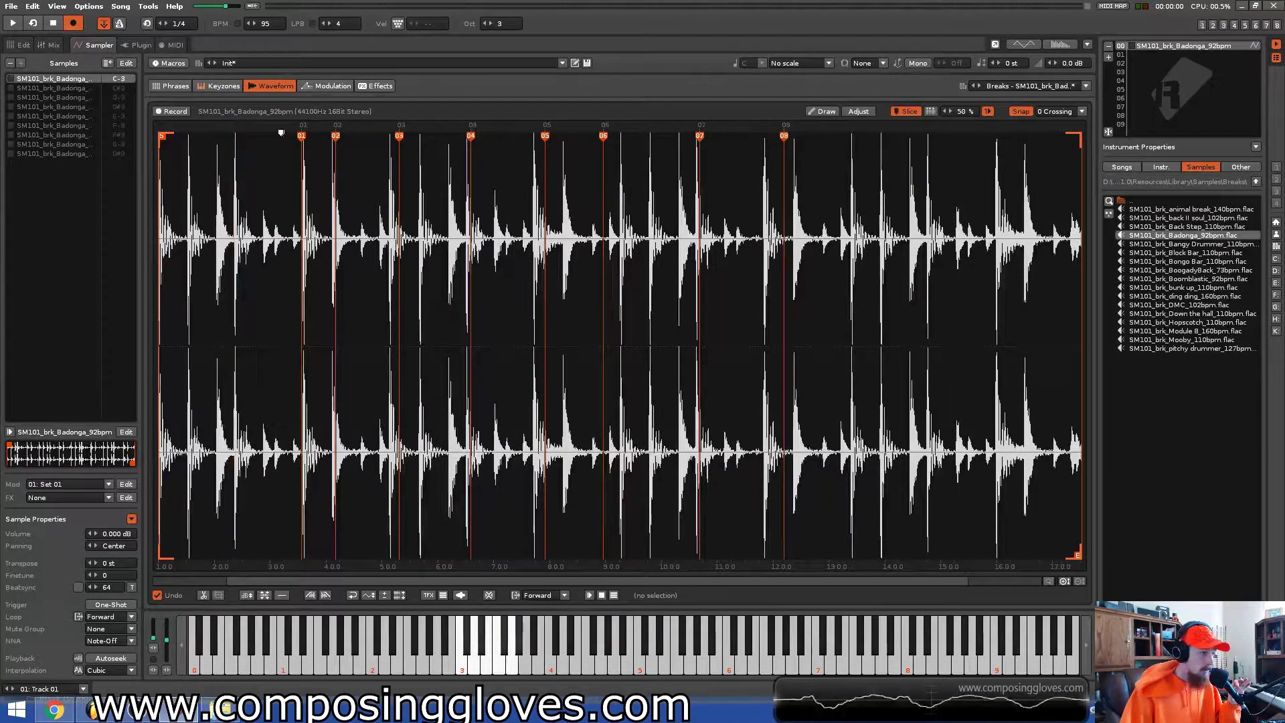
double_click(301, 136)
double_click(335, 136)
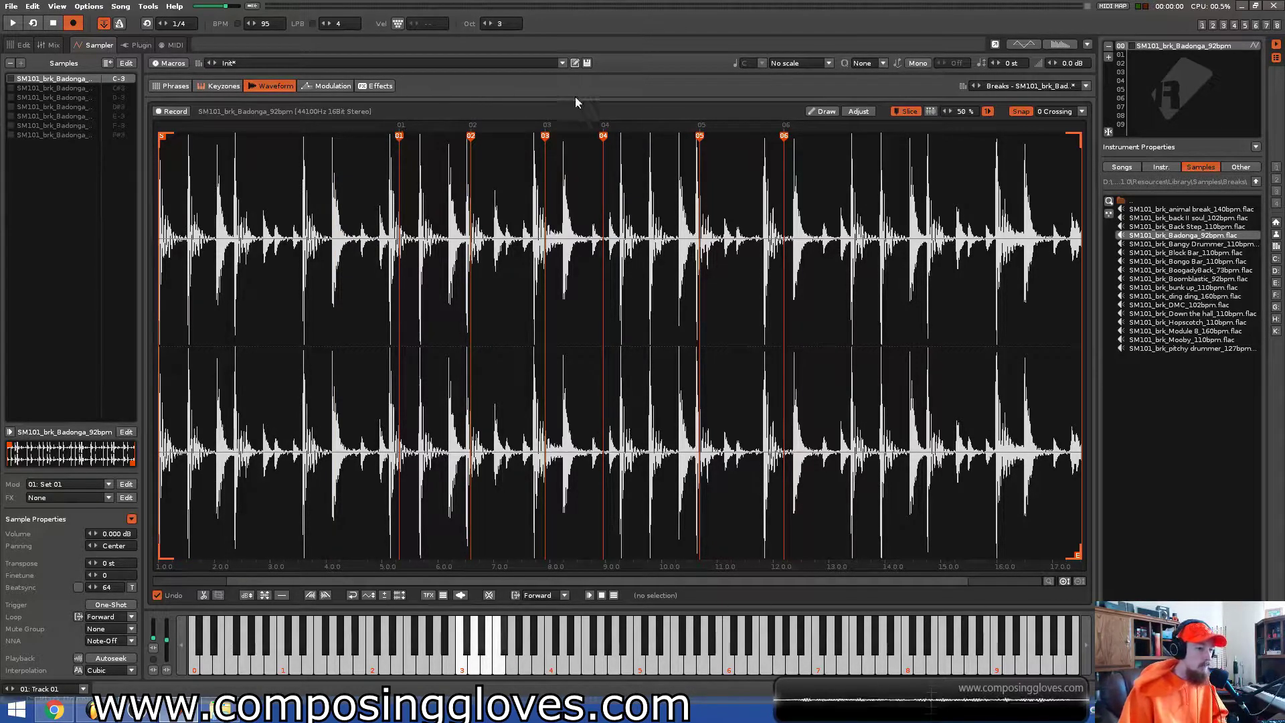
Auto-slice the Badonga sample at its transients, redoing the slicing at 19% and finally at 16% sensitivity
left_click(931, 111)
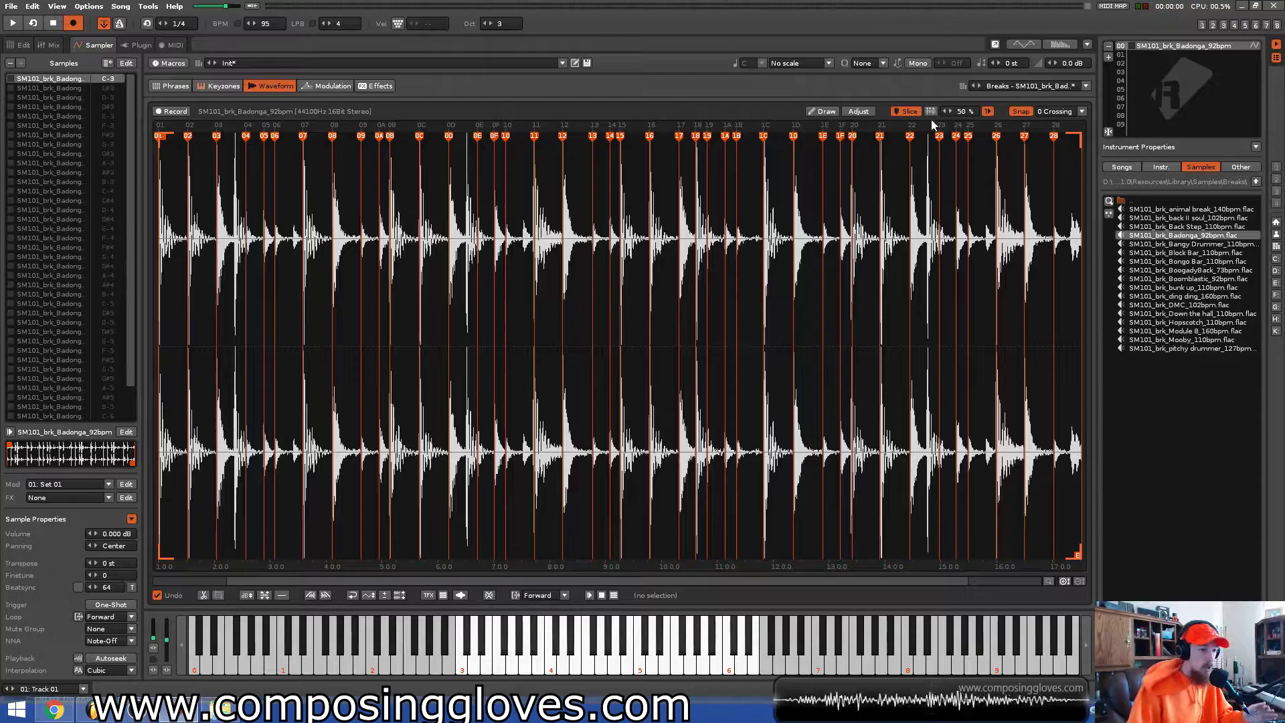
left_click_drag(965, 113, 965, 121)
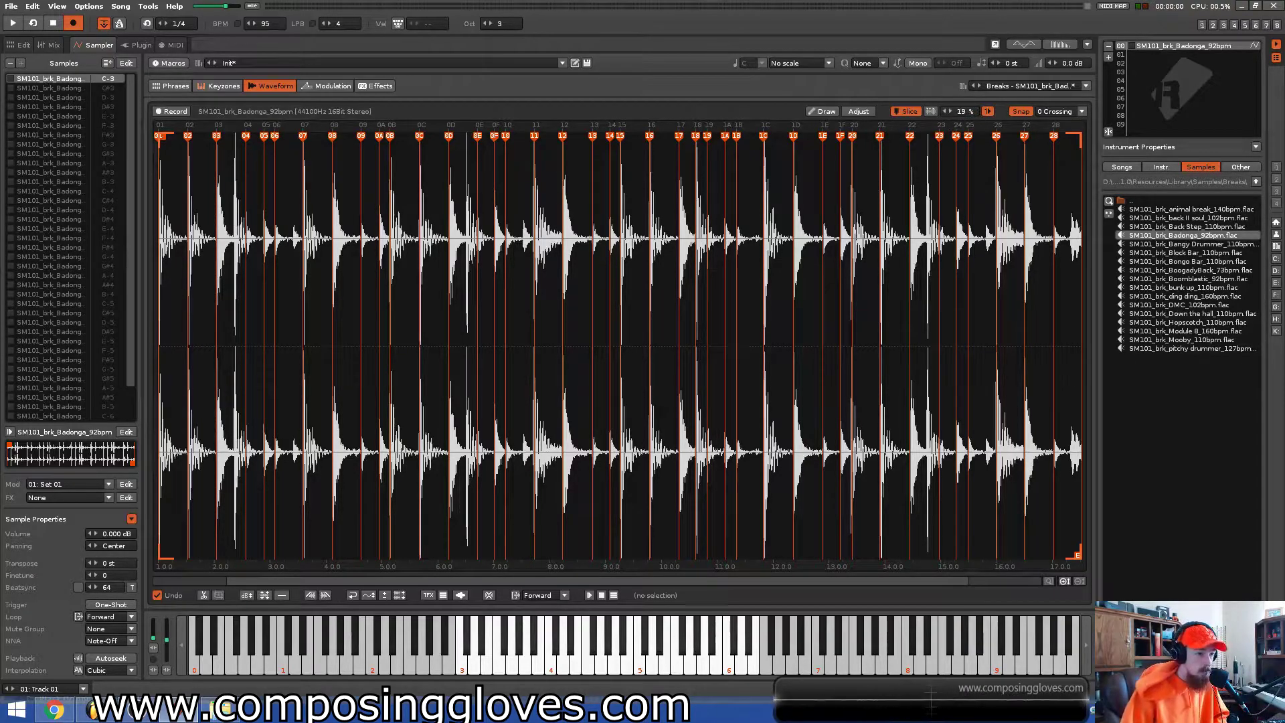
left_click(931, 112)
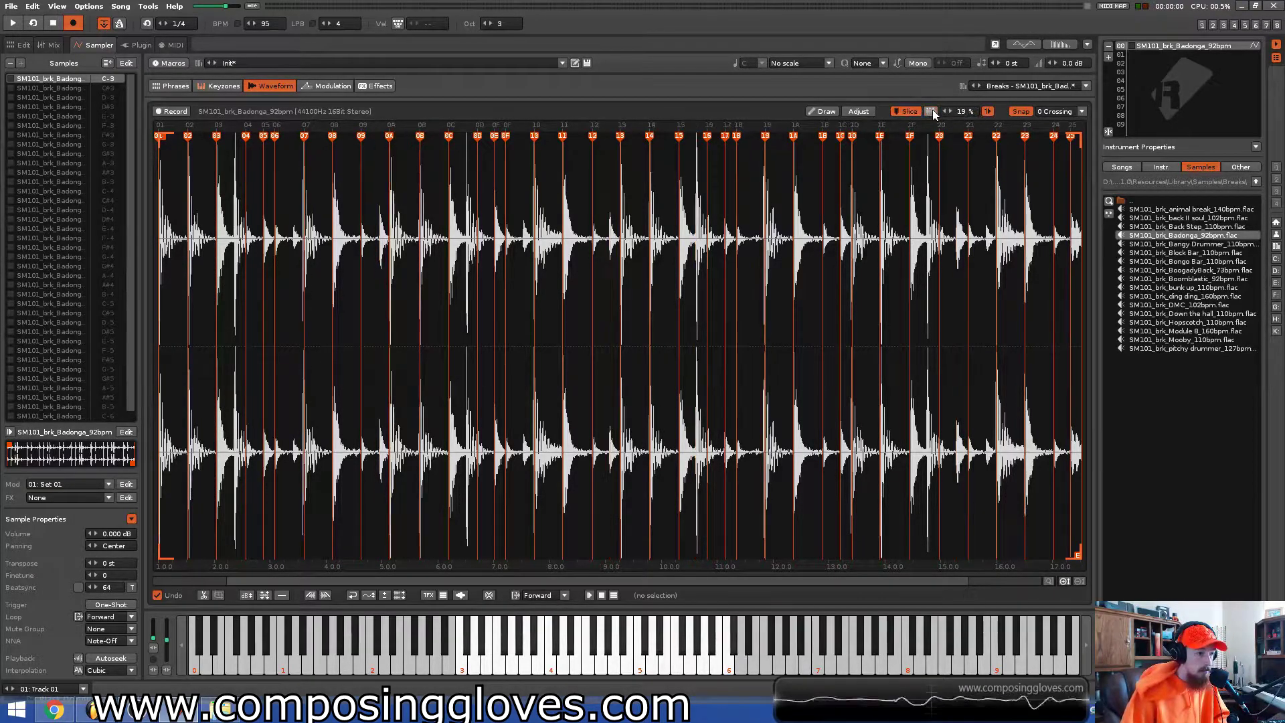
left_click_drag(964, 112, 964, 115)
left_click(931, 112)
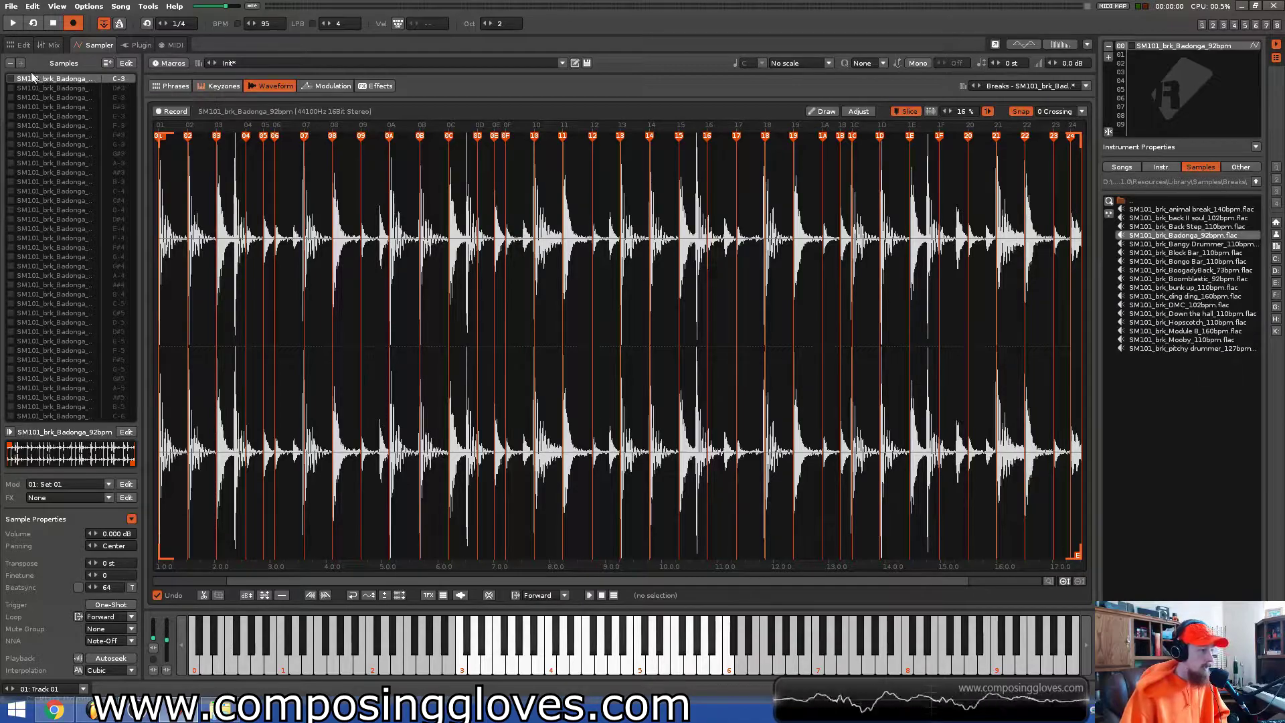
Play the slices mapped to C-3, D-3, D#3, E-3 and F-3 on the keyboard
key("q")
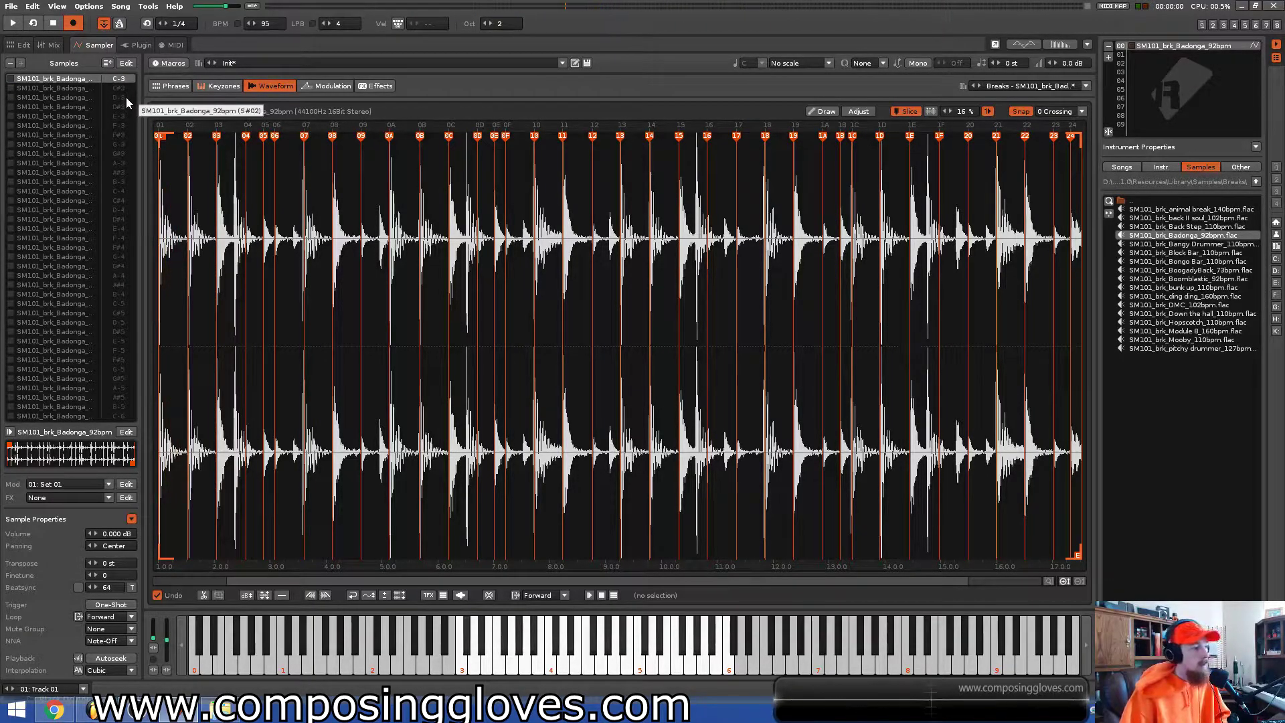
key("w")
key("3")
key("e")
key("r")
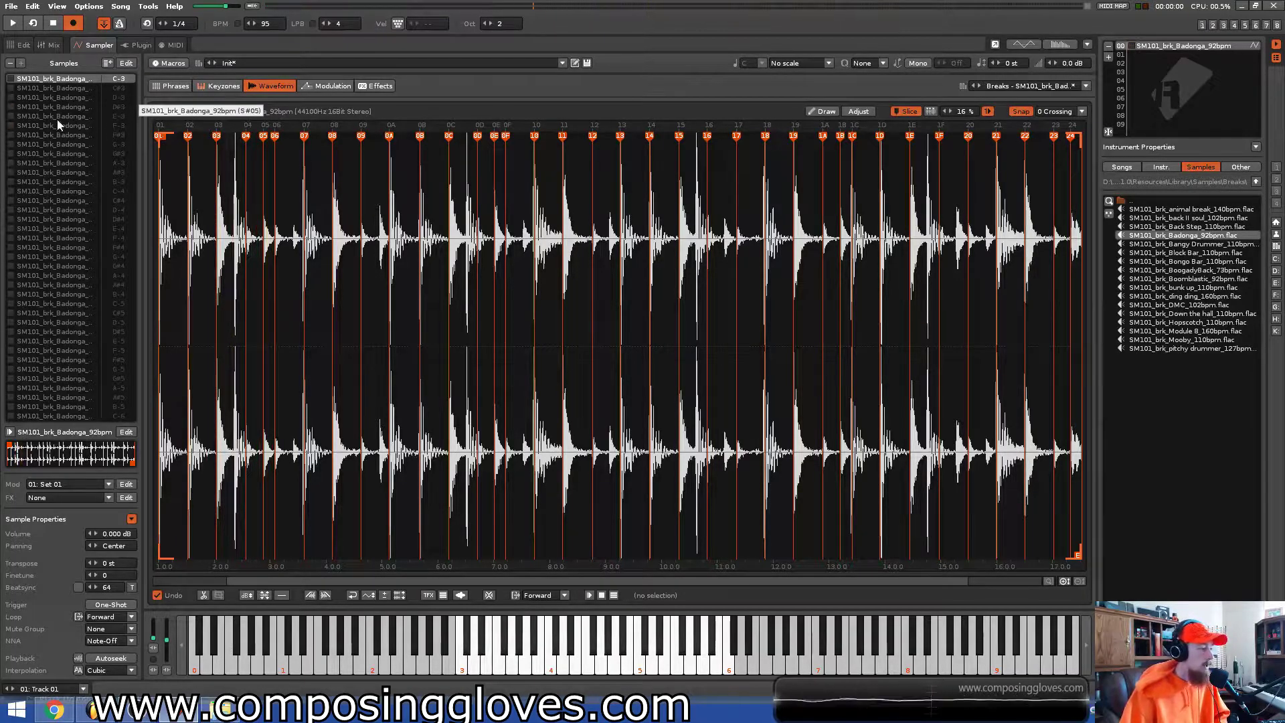
Reselect the full source sample and repeatedly play the F-3, E-3 and D-3 slices to hear the individual hits
left_click(57, 90)
left_click(34, 78)
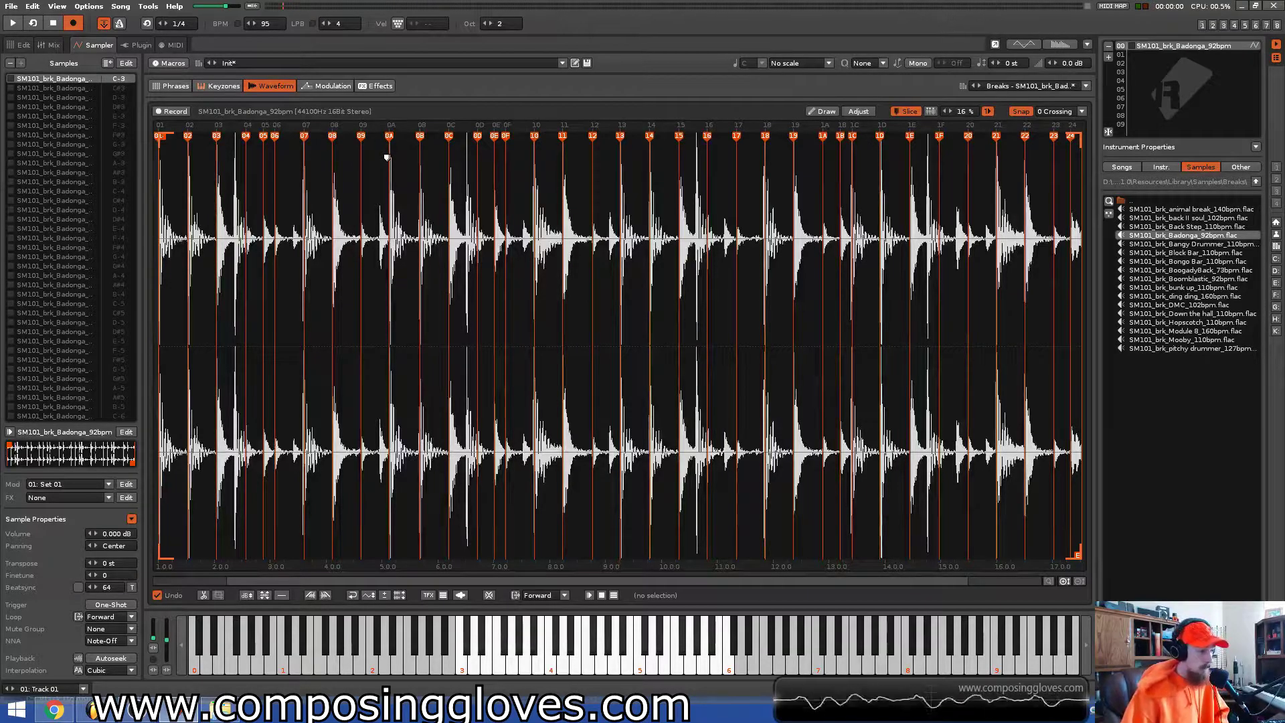
key("r")
key("e")
key("e")
key("e")
key("e")
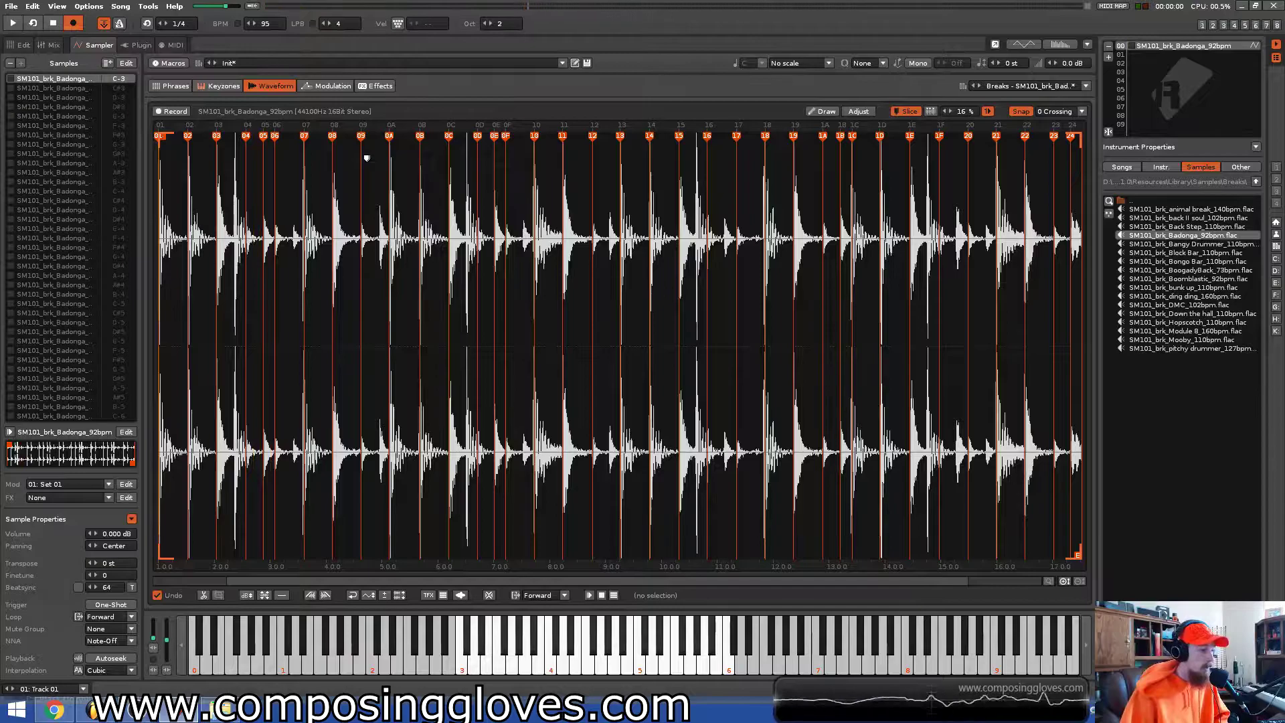
key("w")
key("w")
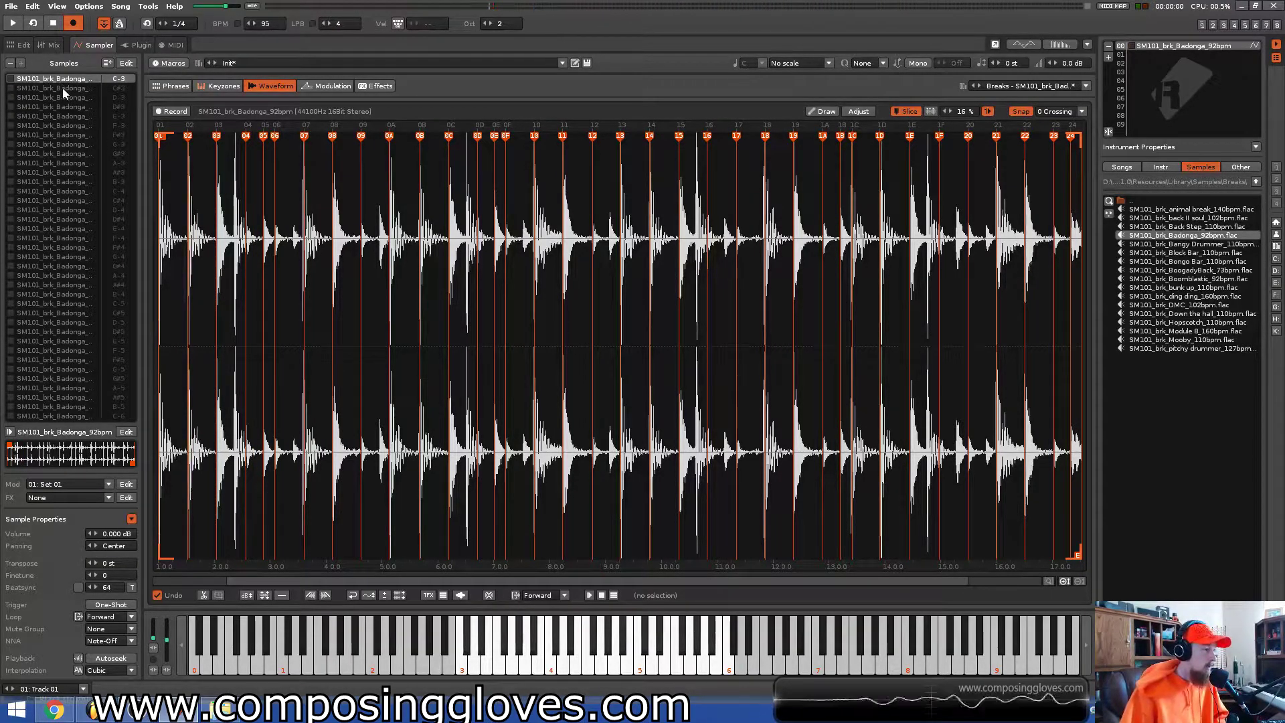
Select all the Badonga slices from C#3 to C-6 and enable One-Shot triggering for them
left_click_drag(62, 88, 79, 365)
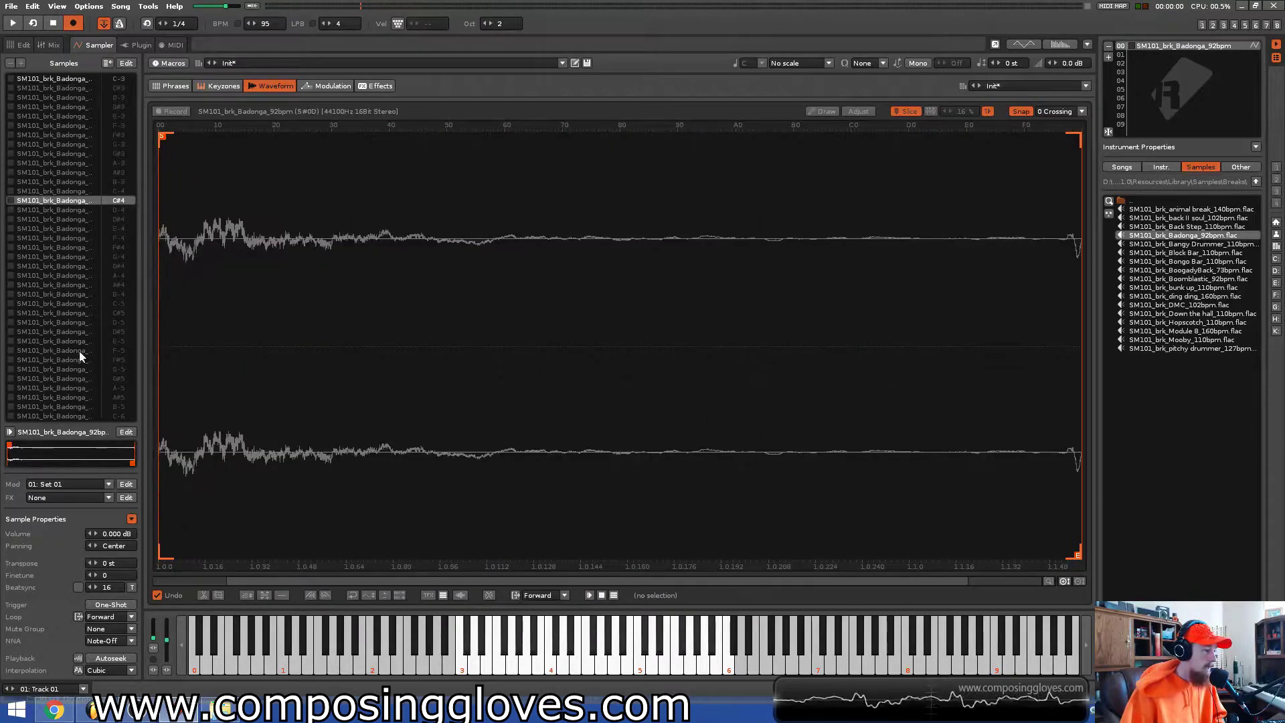
left_click(62, 88)
left_click(95, 397, "shift")
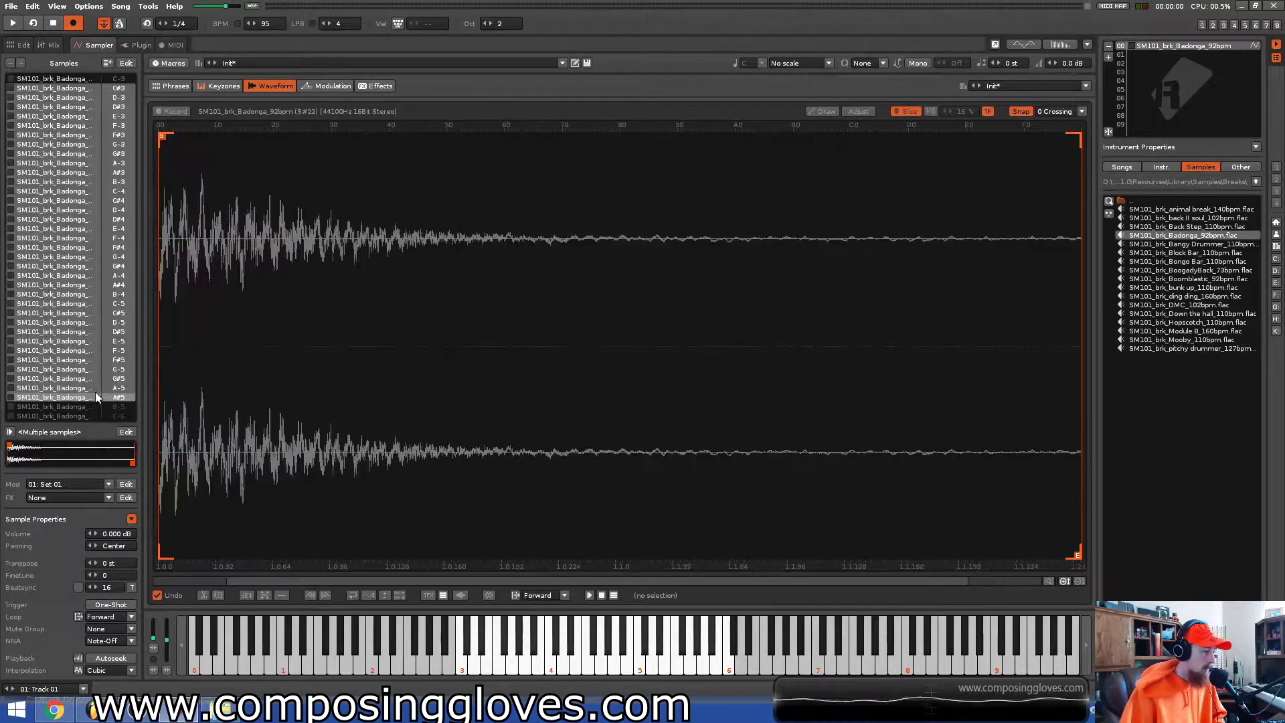
left_click(91, 415)
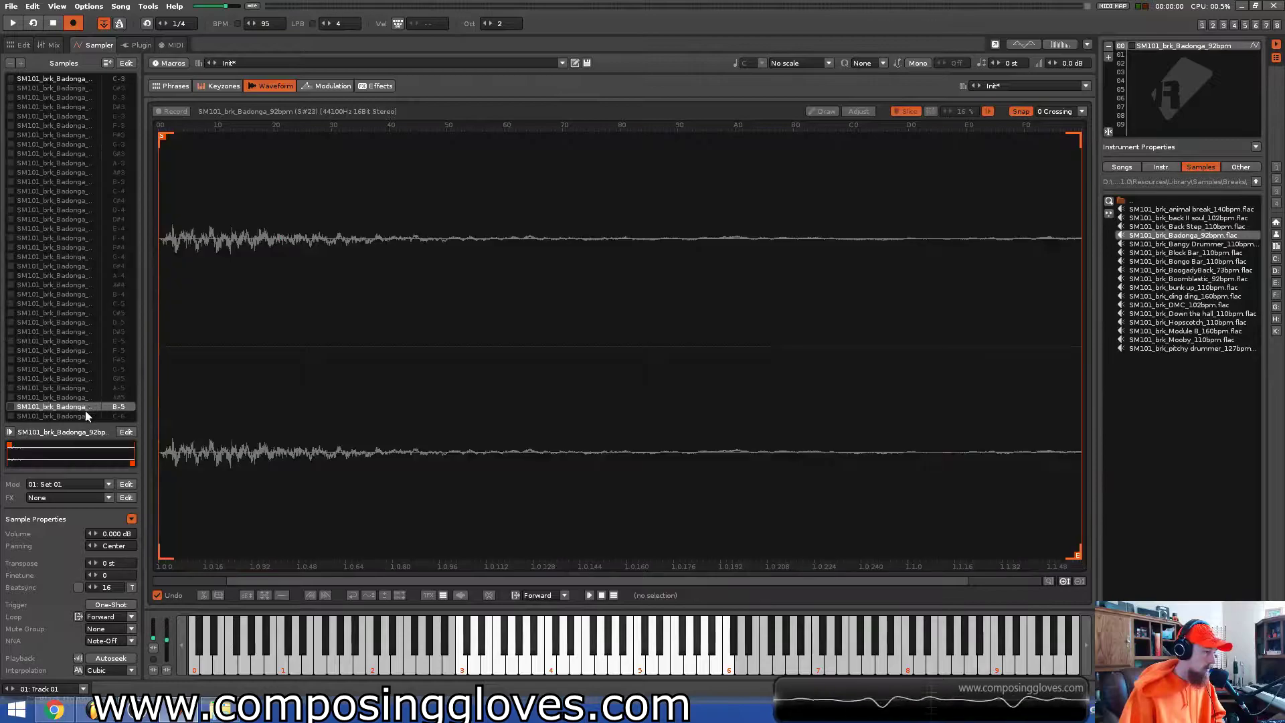
left_click(52, 87, "shift")
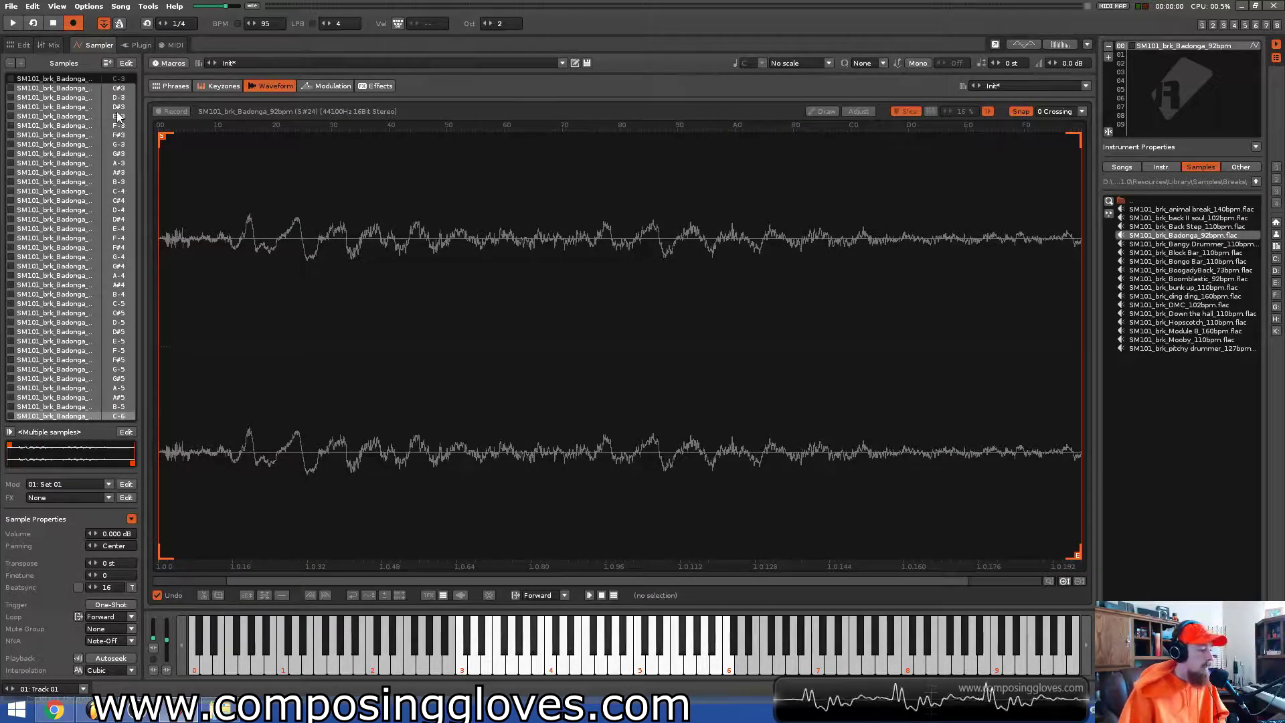
left_click(111, 605)
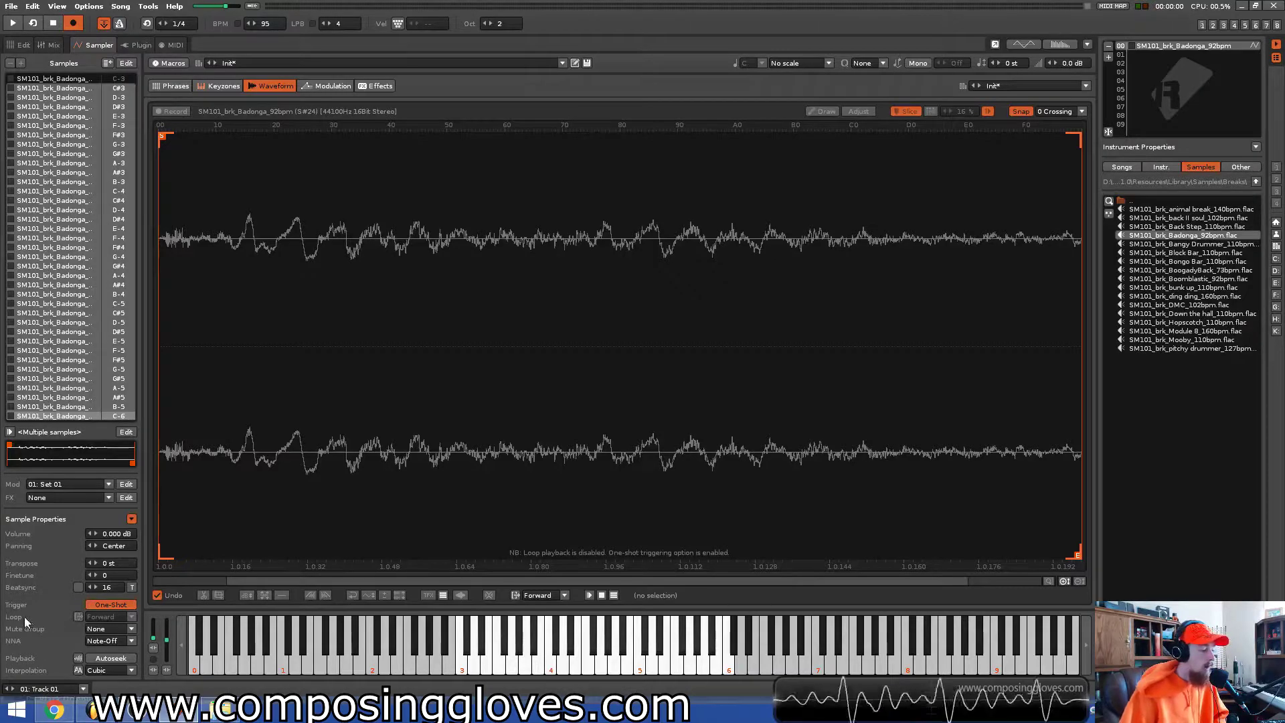
left_click(111, 604)
left_click(111, 605)
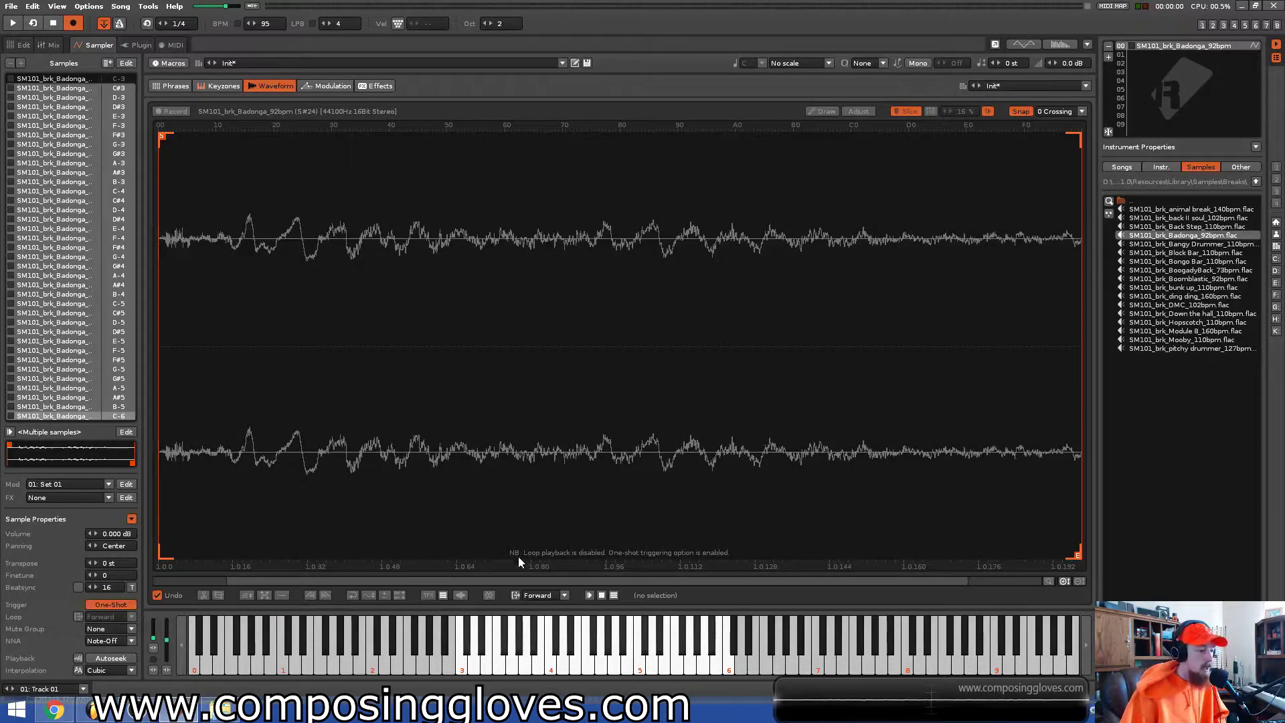
Move slice markers 05 and 07 in the full Badonga waveform slightly earlier, to just before the onsets of their hits
left_click(75, 257)
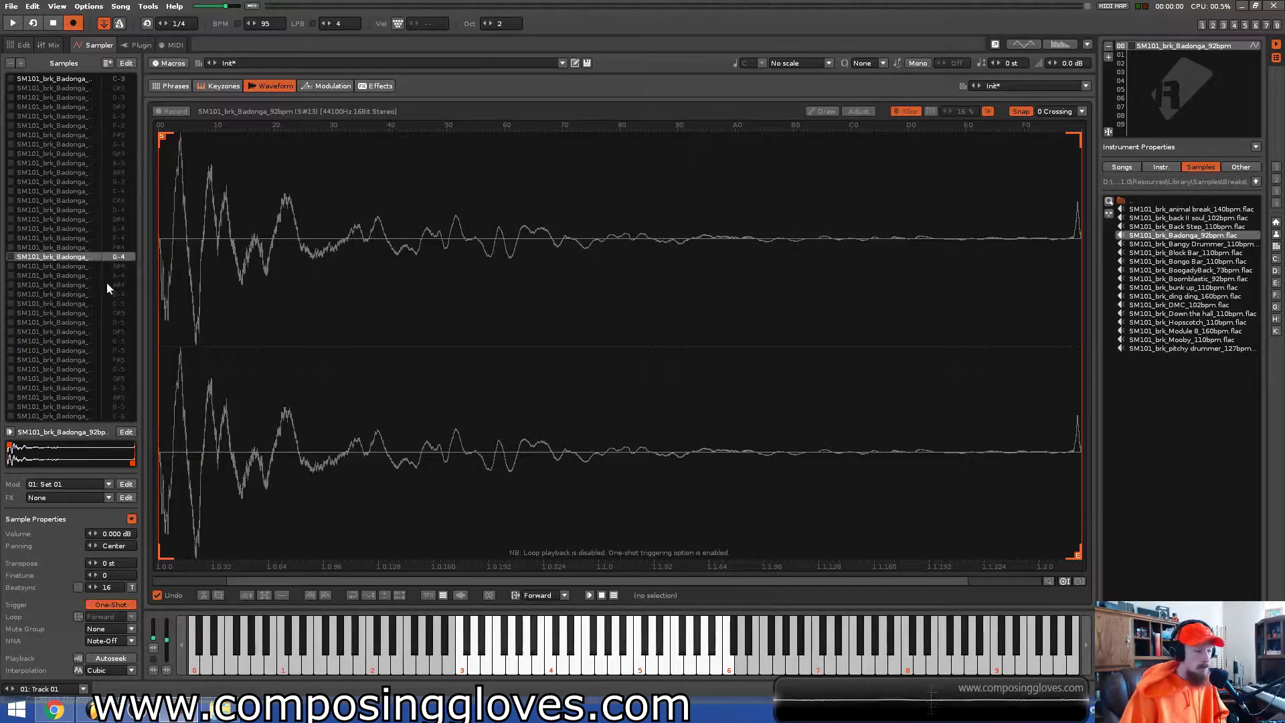
scroll(87, 262, "up", 19)
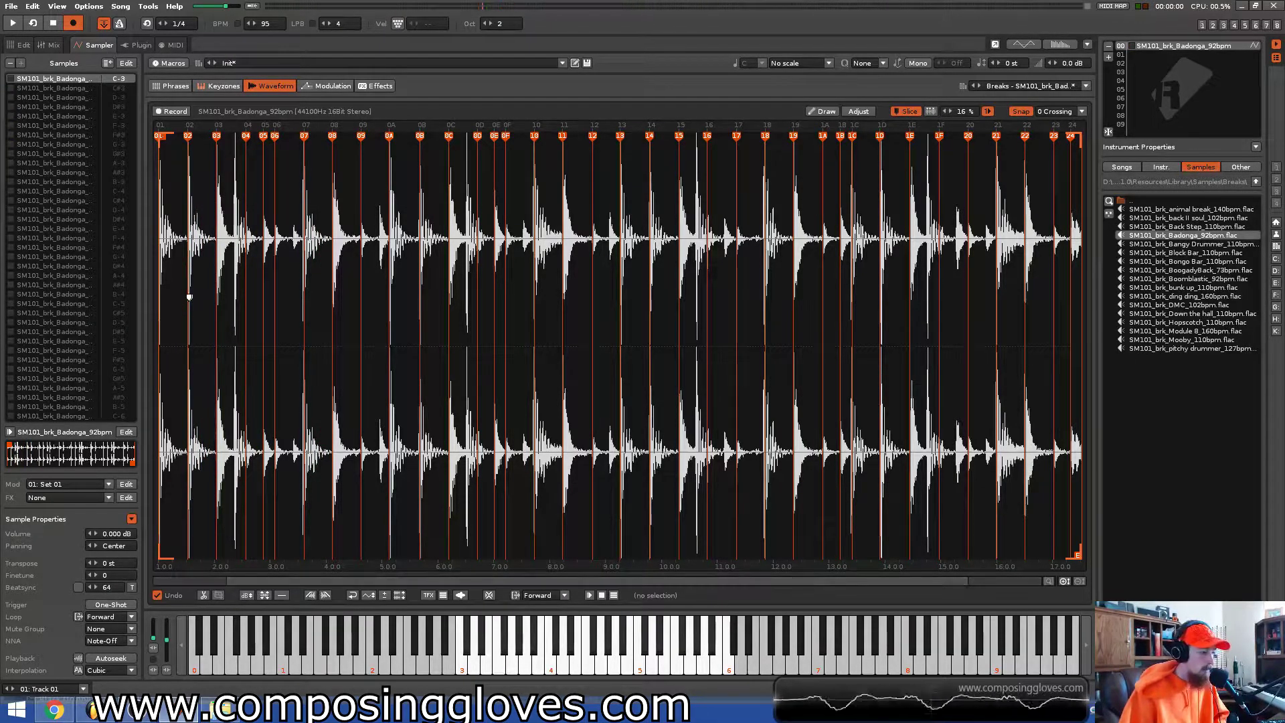
scroll(264, 253, "up", 5)
scroll(324, 137, "up", 2)
left_click_drag(329, 137, 320, 137)
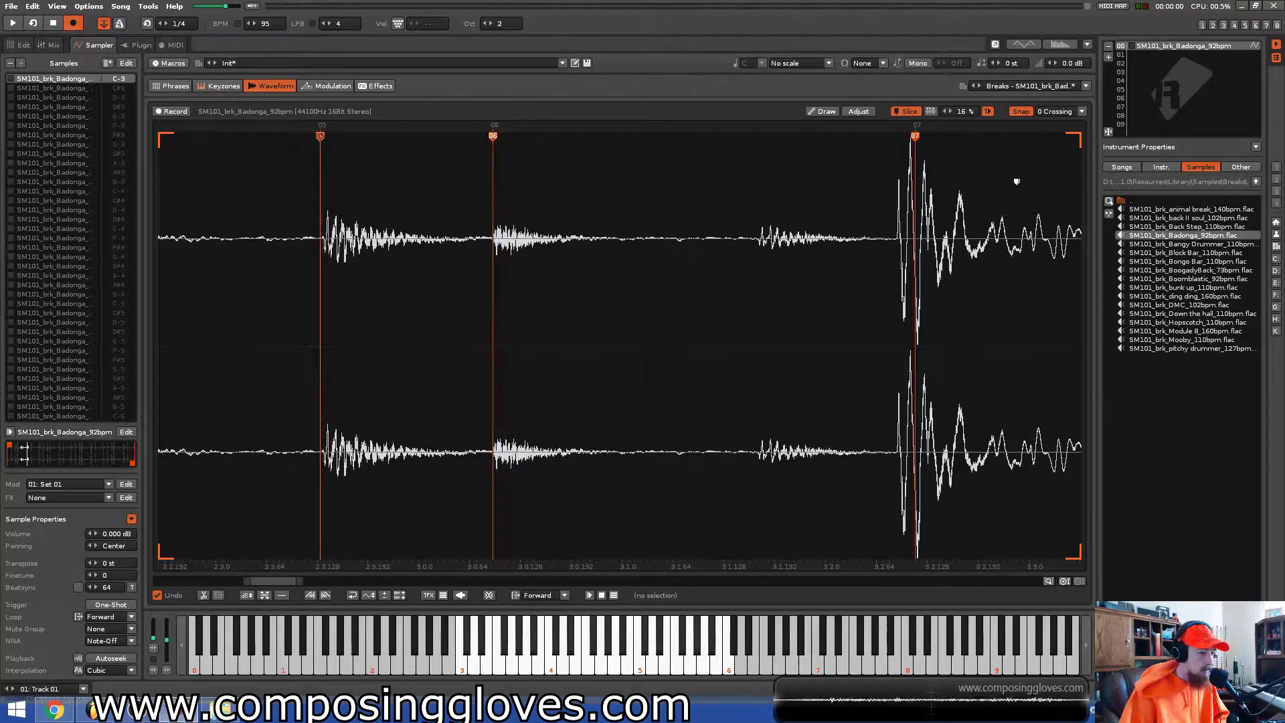
left_click_drag(915, 137, 895, 139)
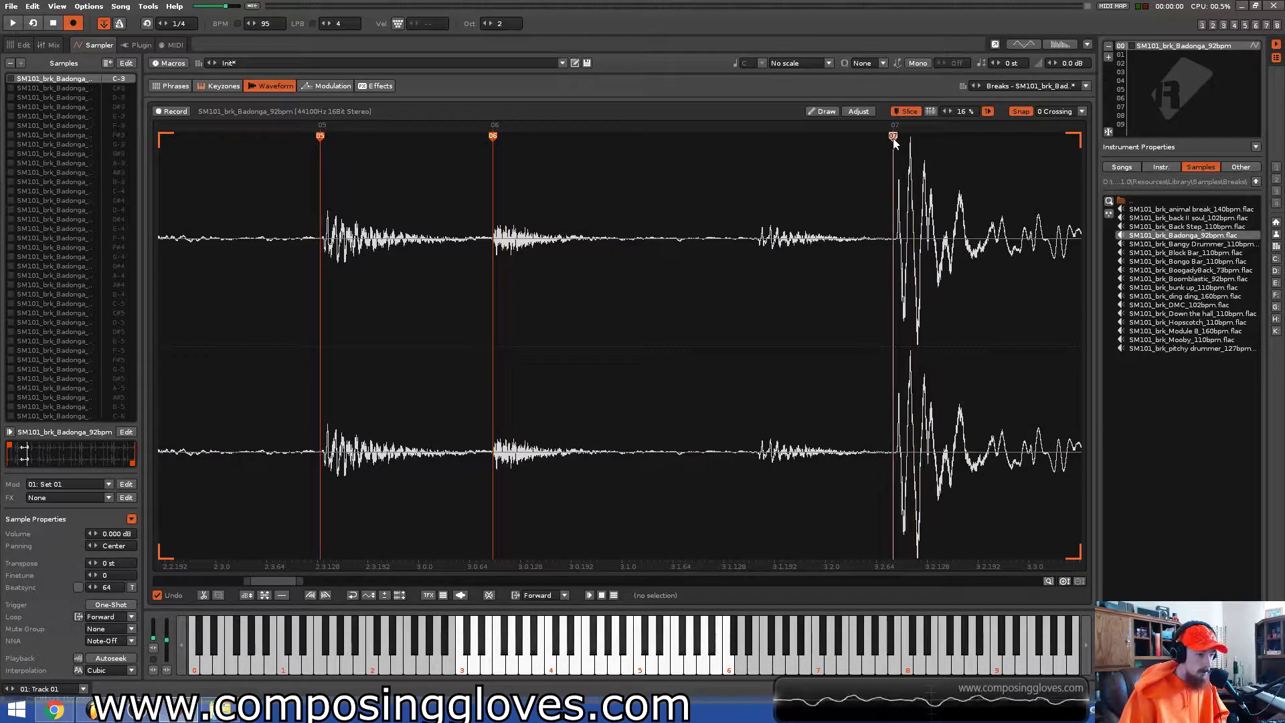
Move slice marker 06 slightly earlier, to just before its hit, and play the F-3 and G-3 slices to check the cuts
key("r")
key("r")
left_click_drag(494, 142, 489, 140)
key("r")
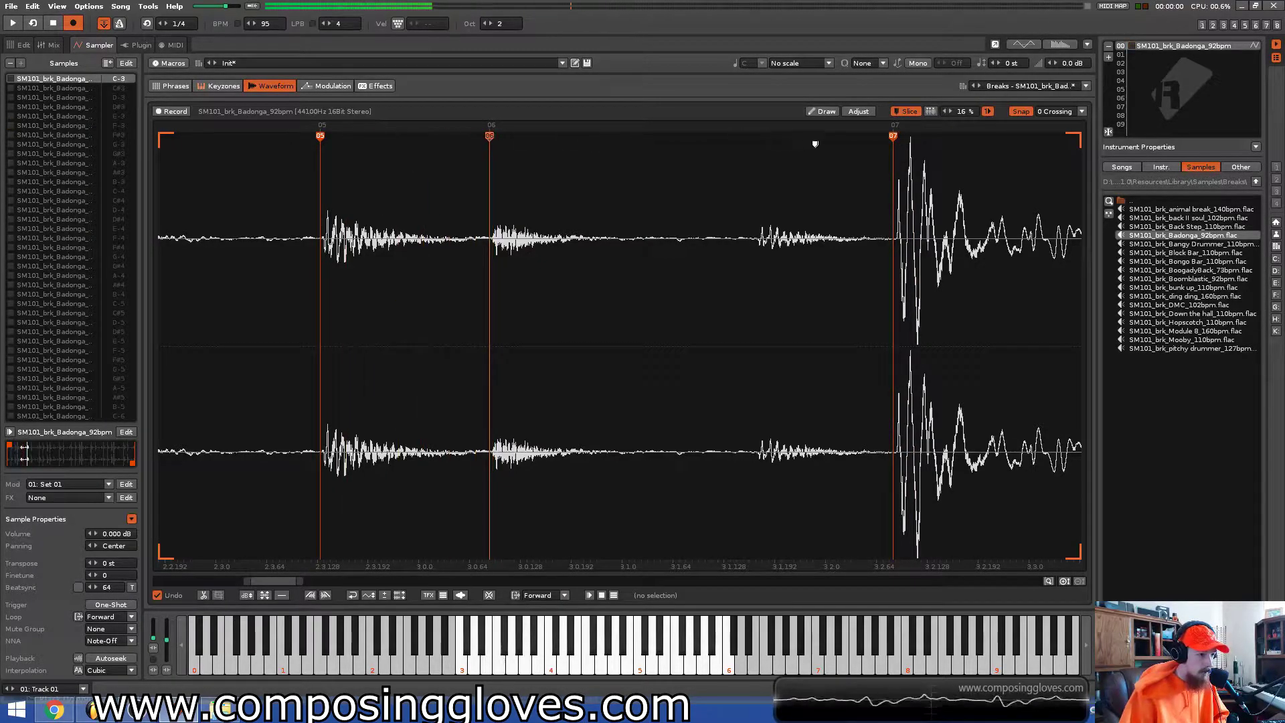
key("r")
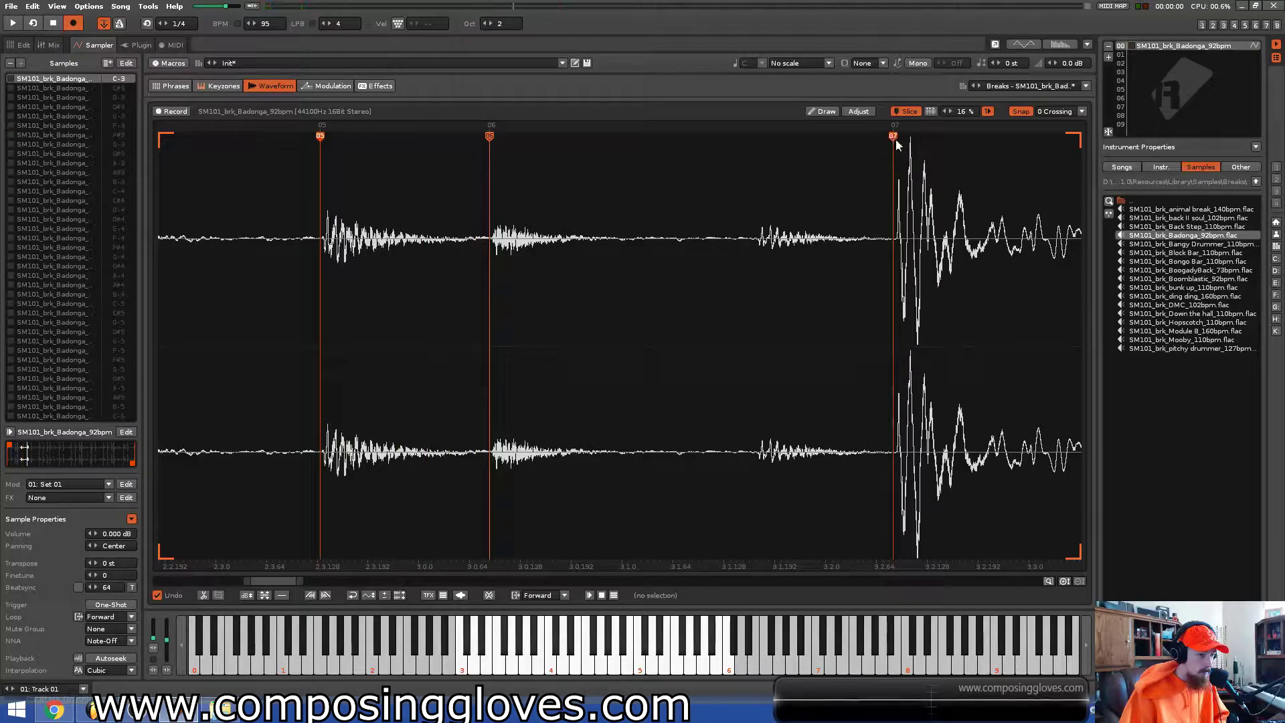
key("r")
key("t")
key("t")
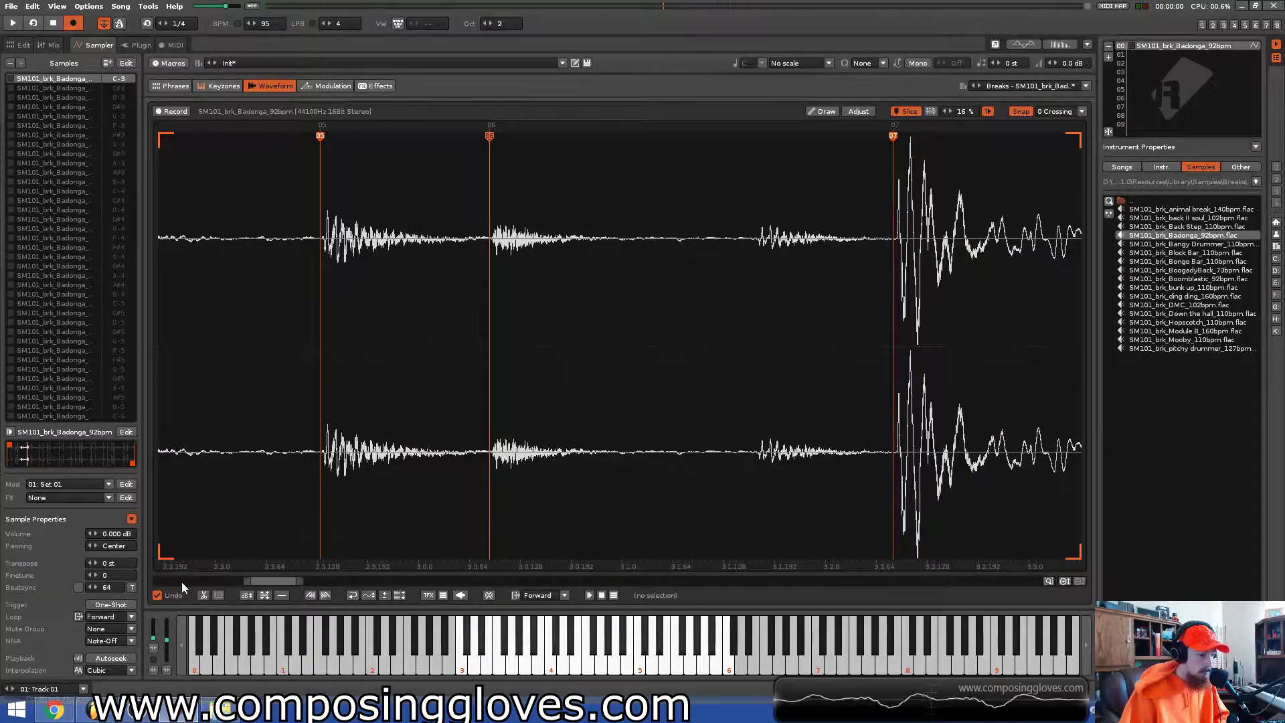
Move slice marker 08 slightly earlier, to just before its hit, and repeatedly play the G-3 slice to check where it ends
left_click_drag(258, 583, 296, 585)
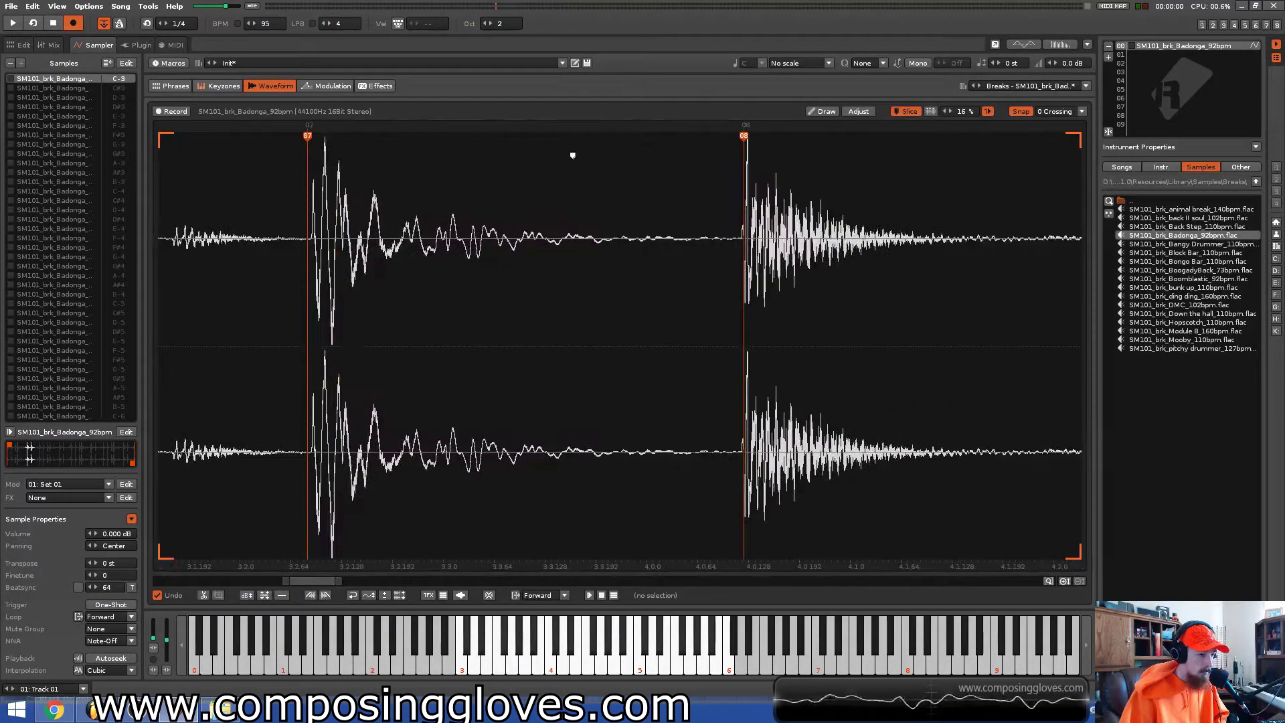
left_click_drag(744, 140, 739, 142)
key("t")
key("t")
key("t")
key("t")
key("t")
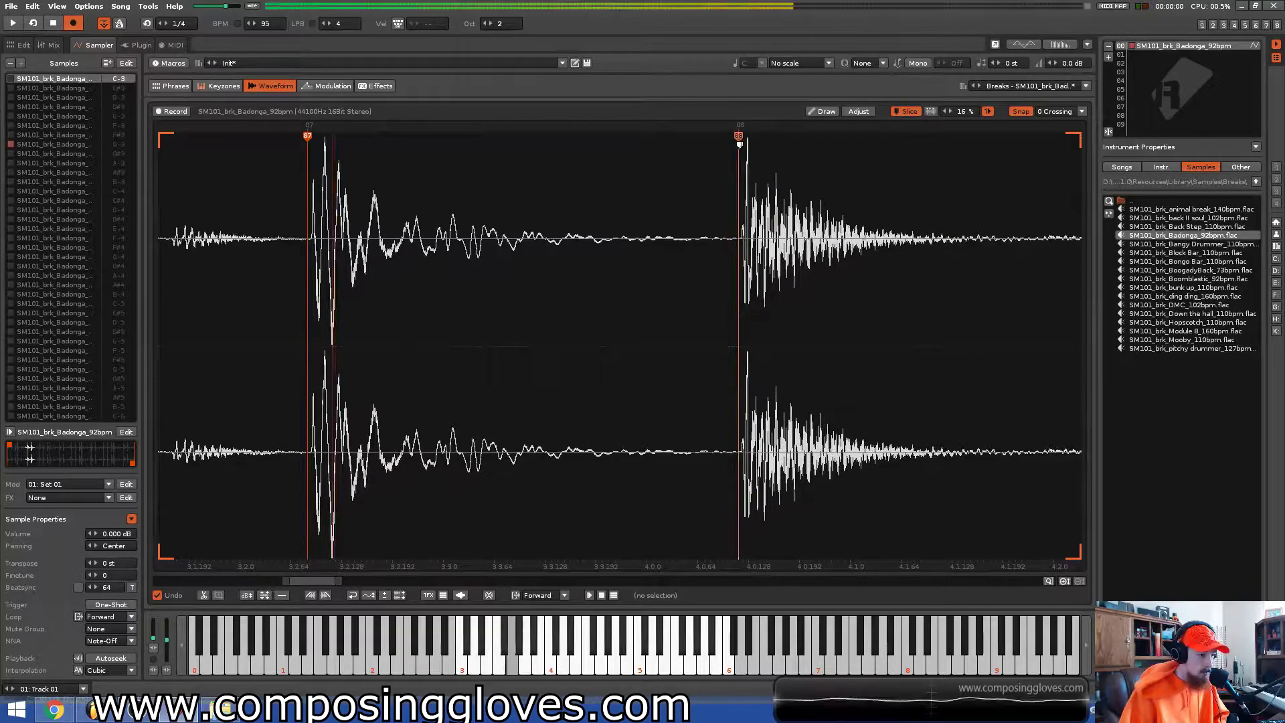
key("t")
scroll(565, 251, "down", 8)
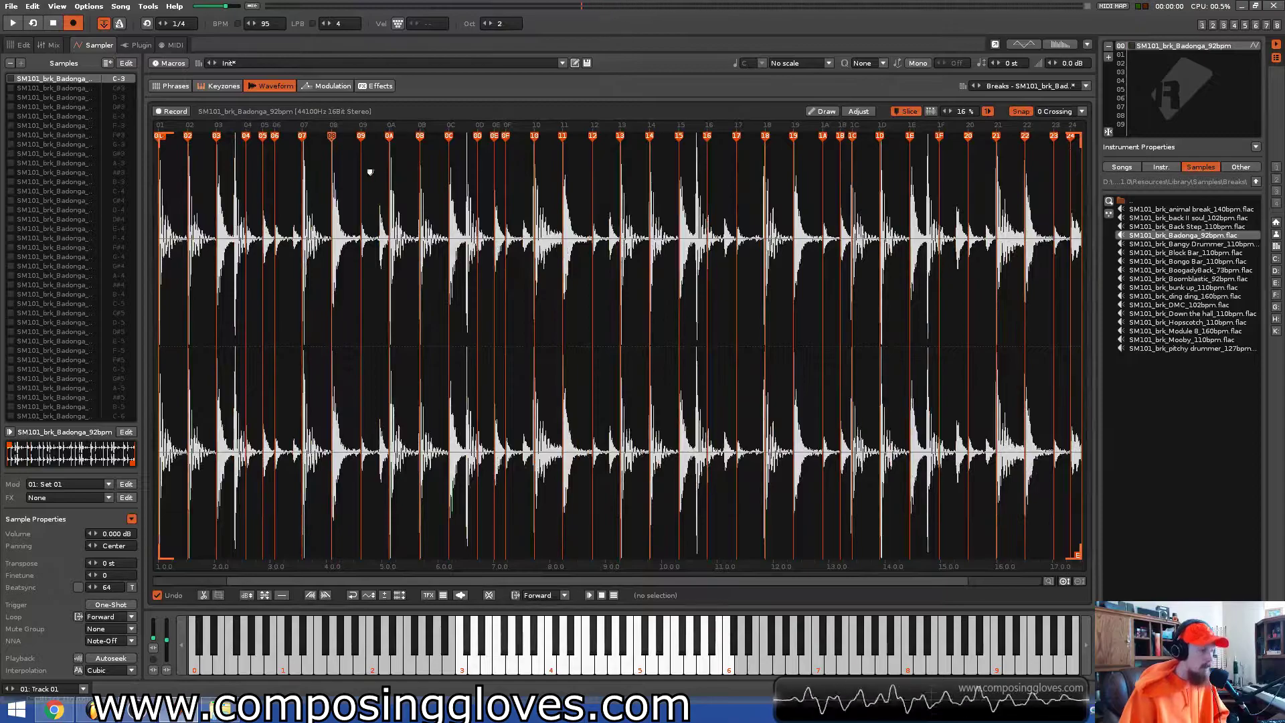
Enter C#3, E-3, F-3, E-3 and C#3 on rows 00, 02, 04, 06 and 08 of Track 01 in the pattern
left_click(22, 45)
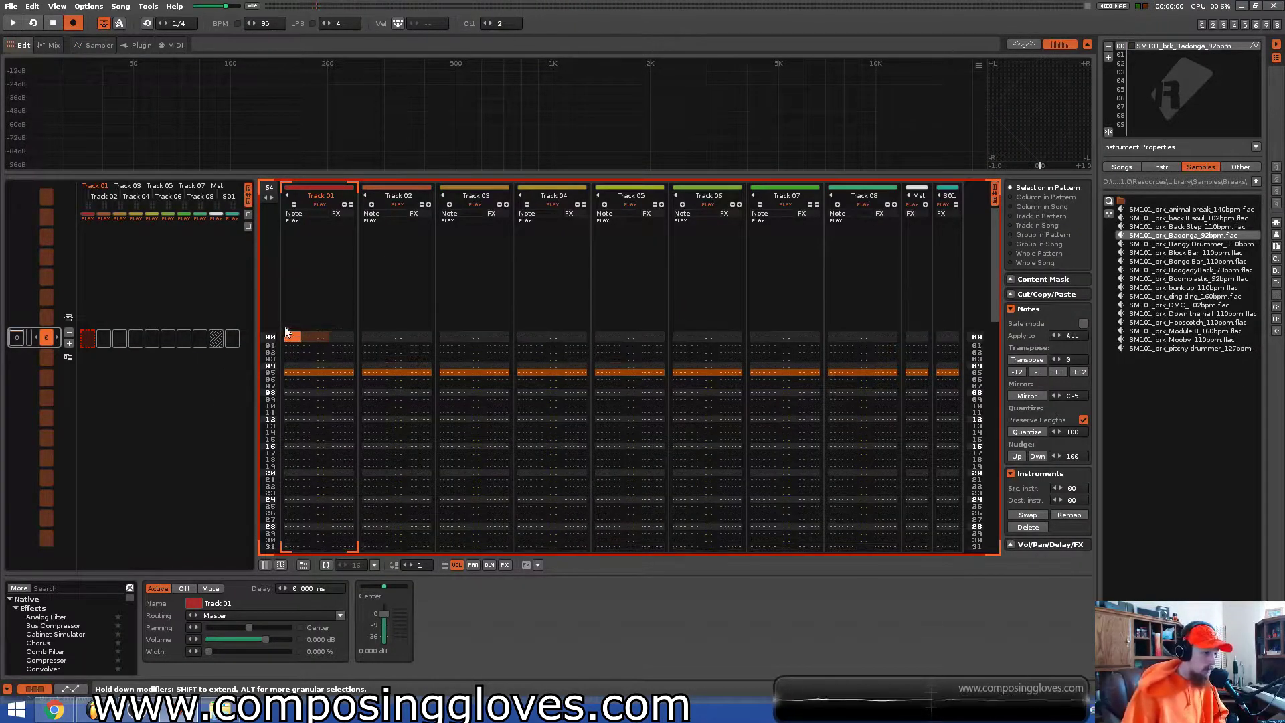
key("2")
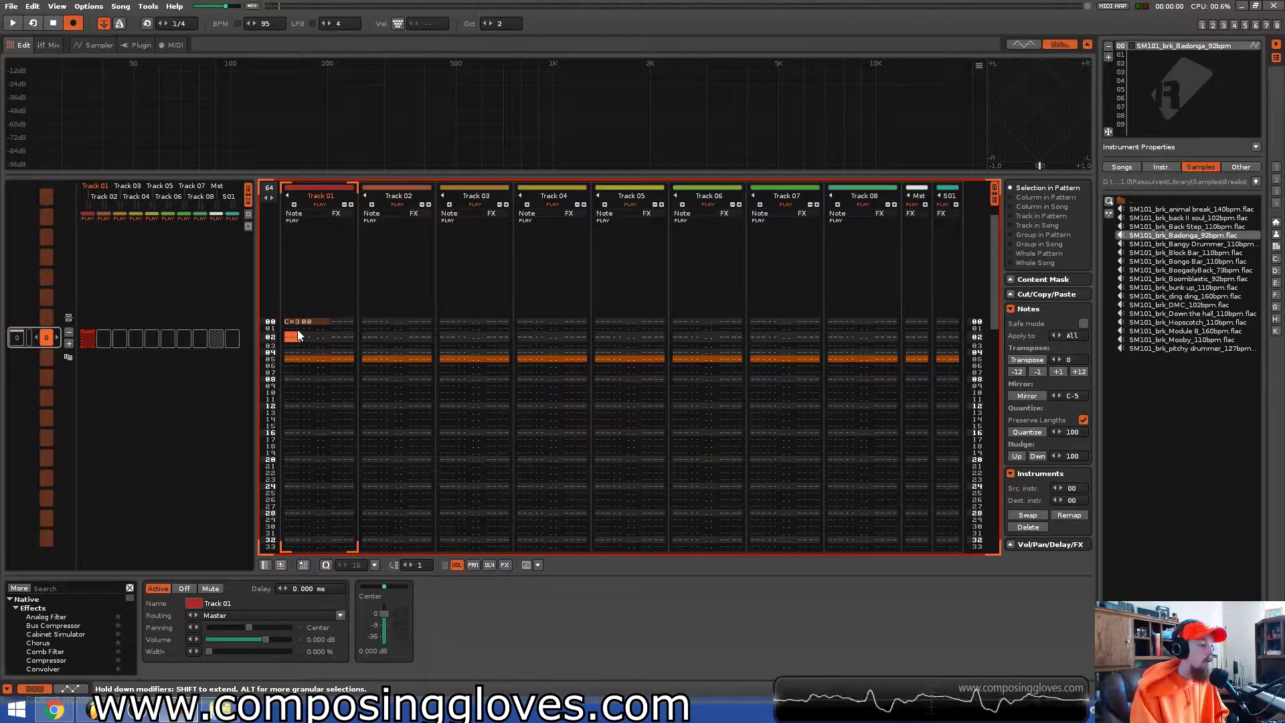
key("e")
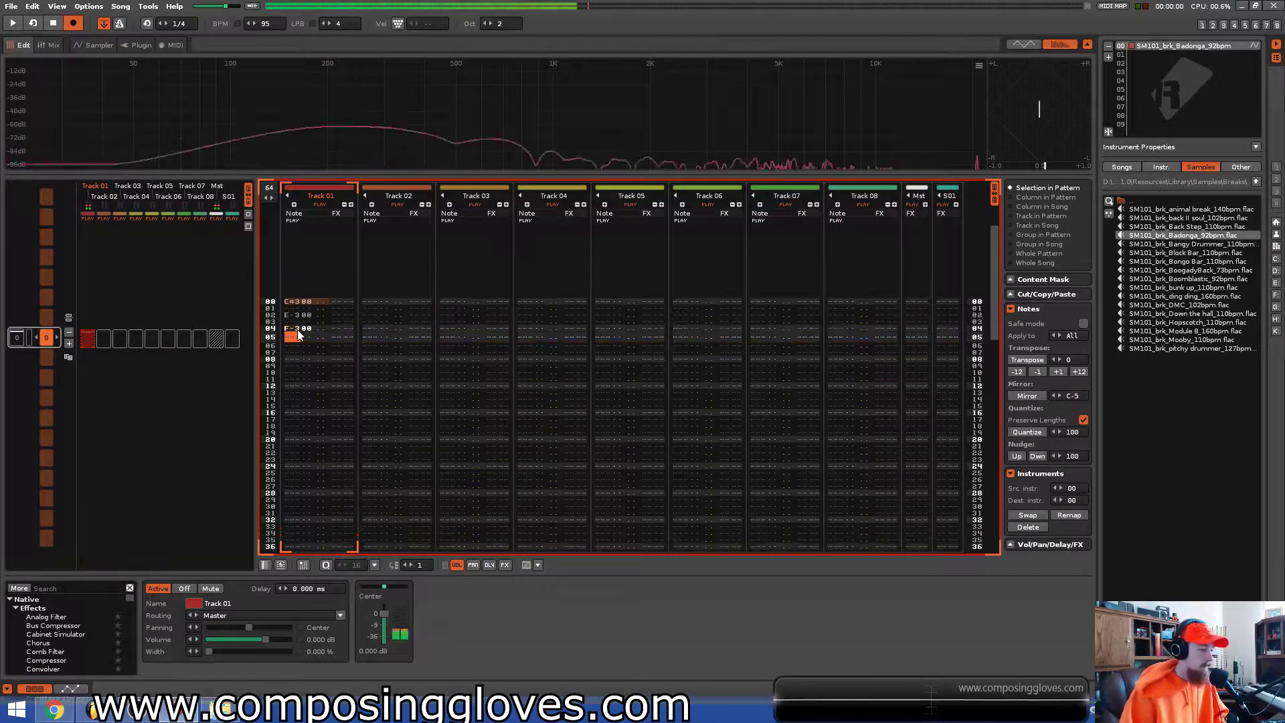
key("r")
key("e")
key("2")
Continue the Track 01 pattern with C#3 on row 11, F-3 on row 12, F#3 on row 14 and F-3 on row 16
key("Down")
key("Down")
key("2")
key("r")
key("Down")
key("5")
key("Down")
key("r")
Play back the programmed slice pattern, stop it and return to the first note on row 00 of Track 01
key("Up")
key("Up")
key("Up")
key("Up")
key("Up")
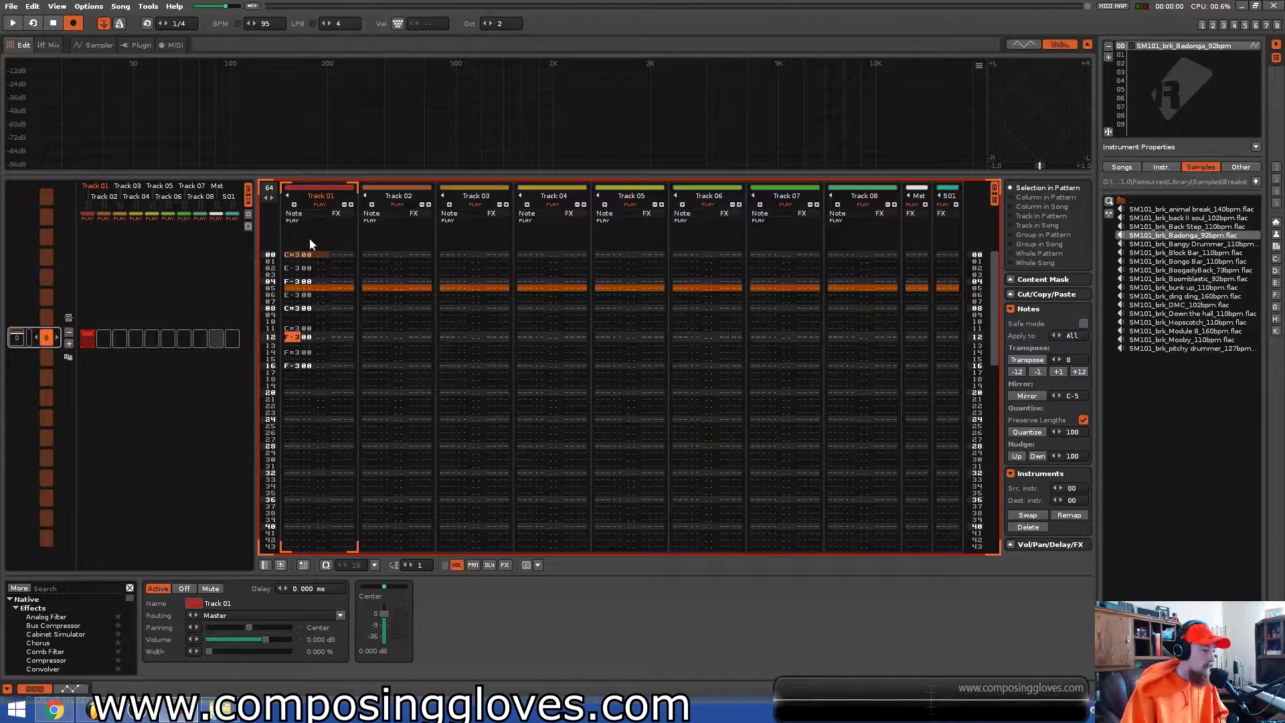
left_click(299, 275)
key("space")
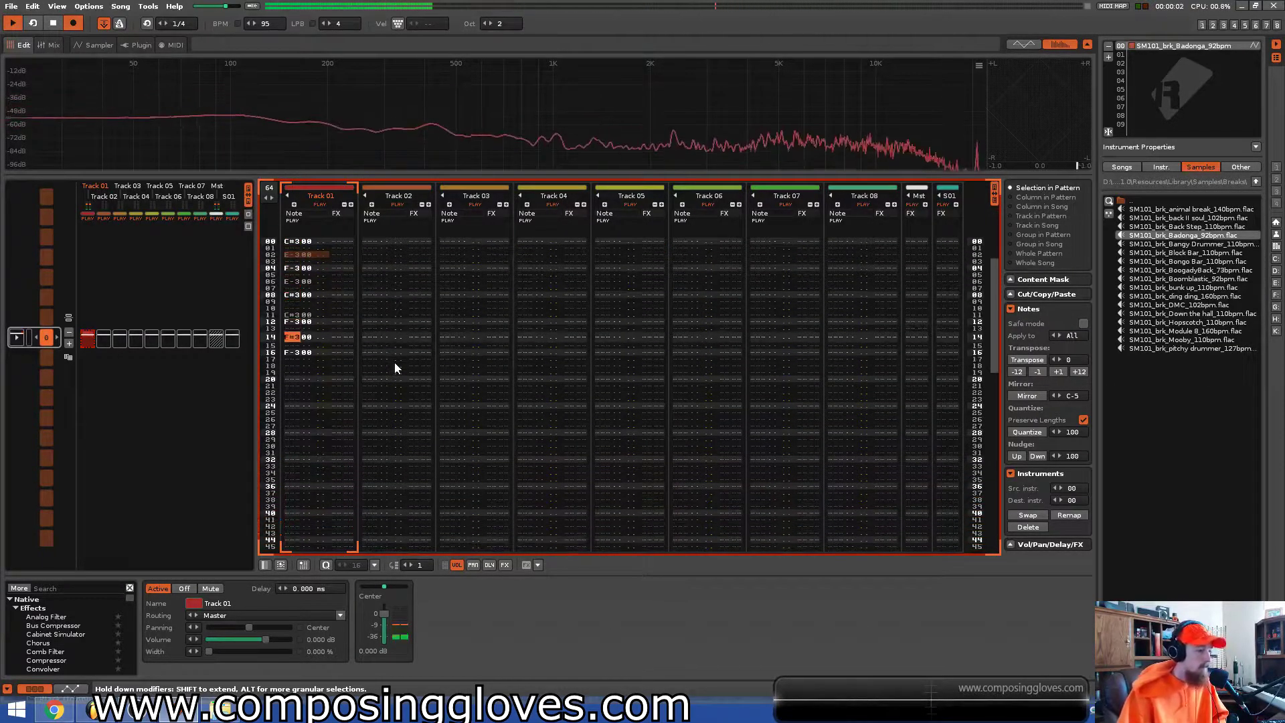
key("space")
scroll(324, 315, "up", 3)
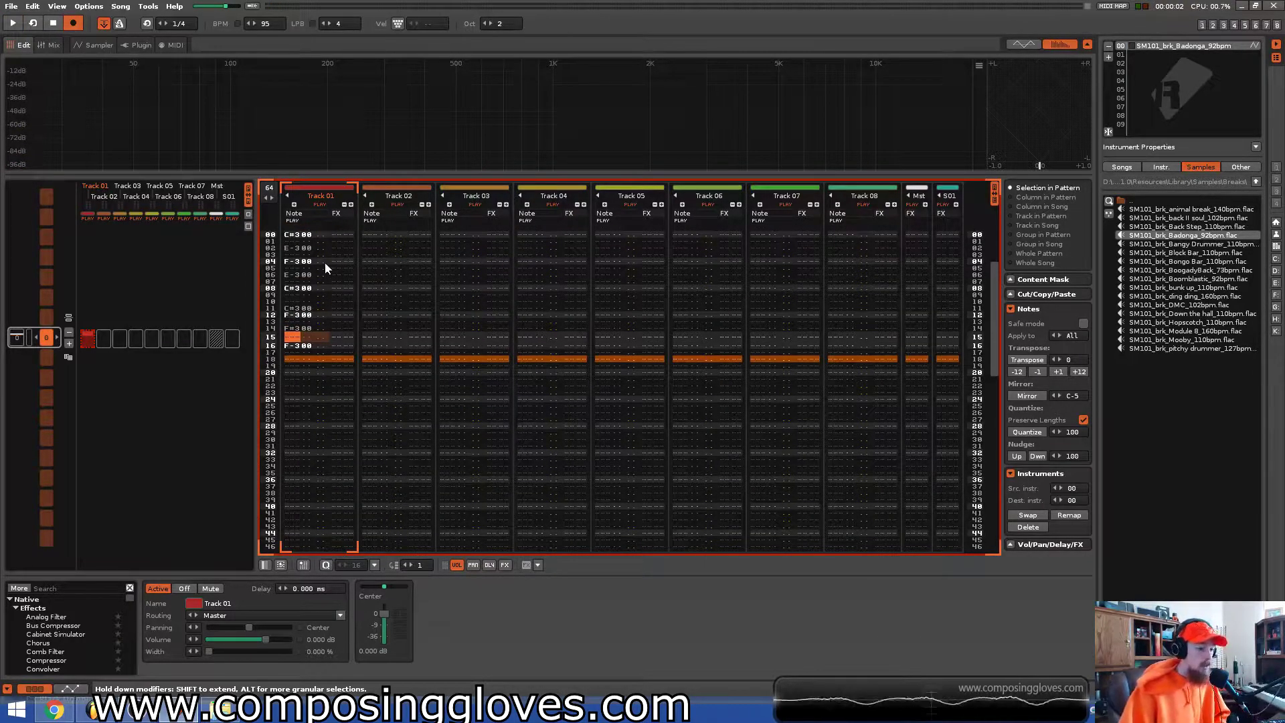
left_click(297, 235)
Check the One-Shot setting on slices D-3 to F#5 in the sampler, and toggle it off and on for the G-4 slice
left_click(90, 48)
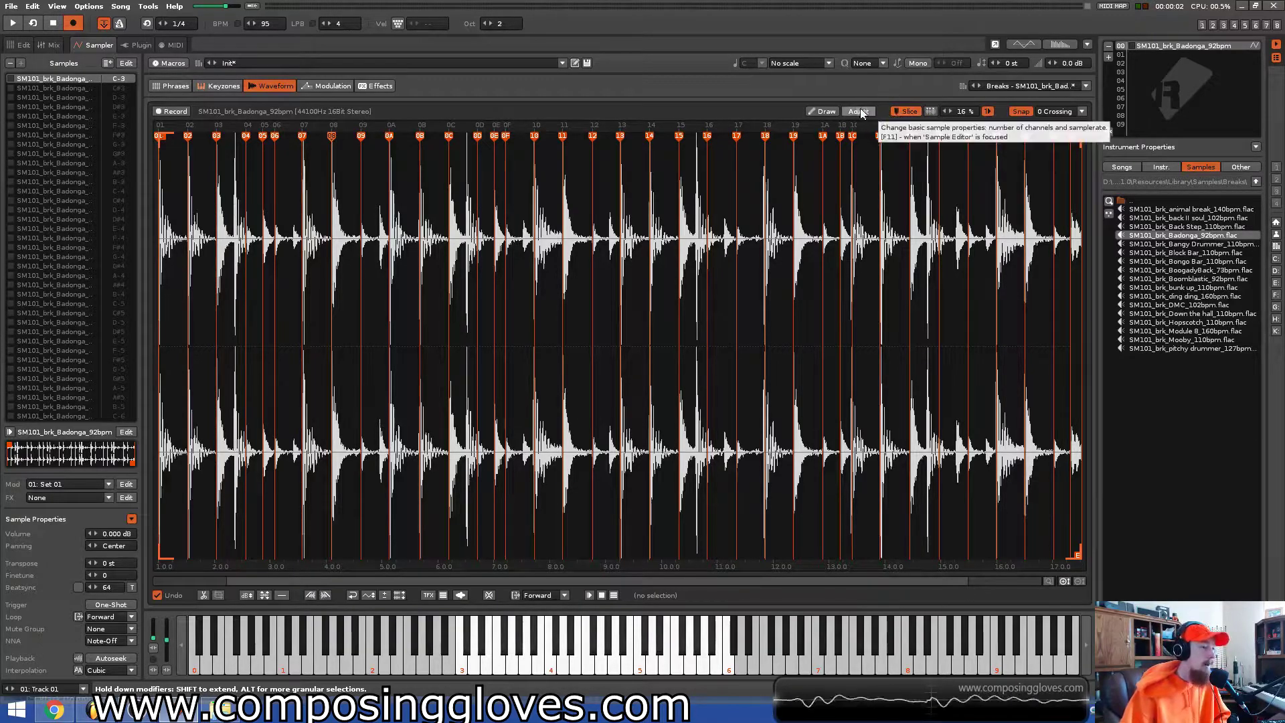
left_click(929, 111)
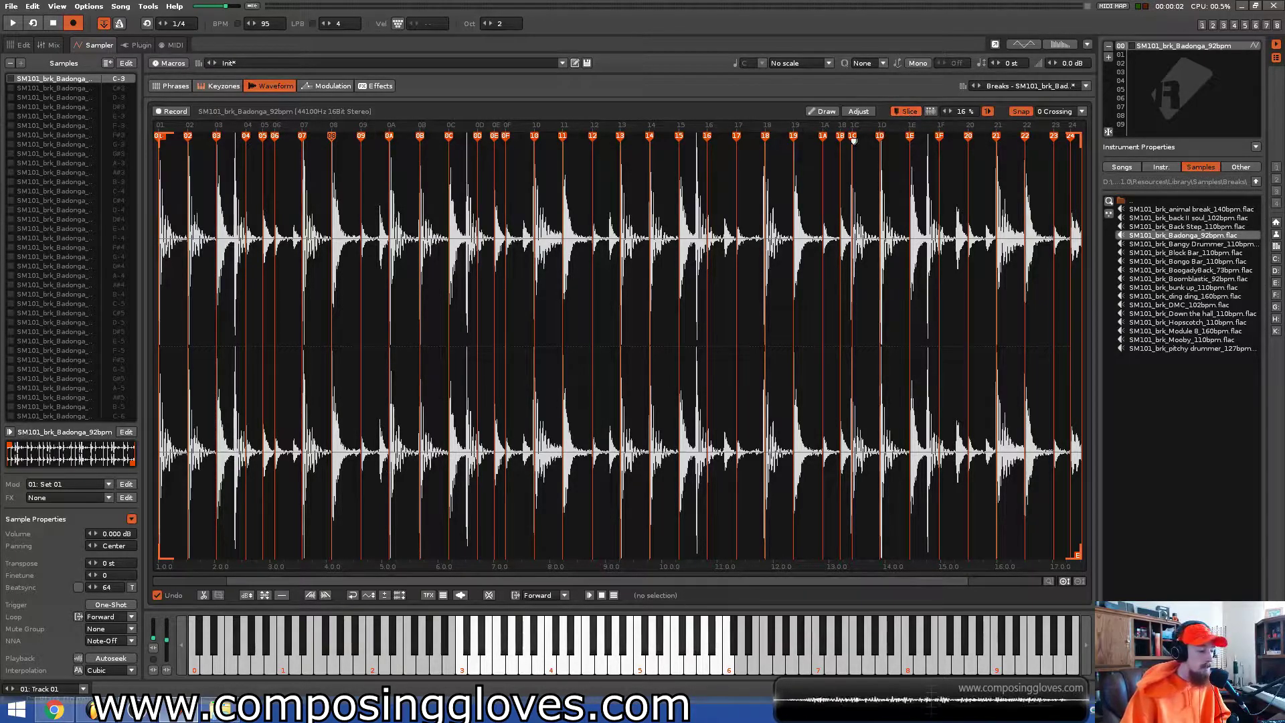
left_click(82, 98)
left_click(76, 362, "shift")
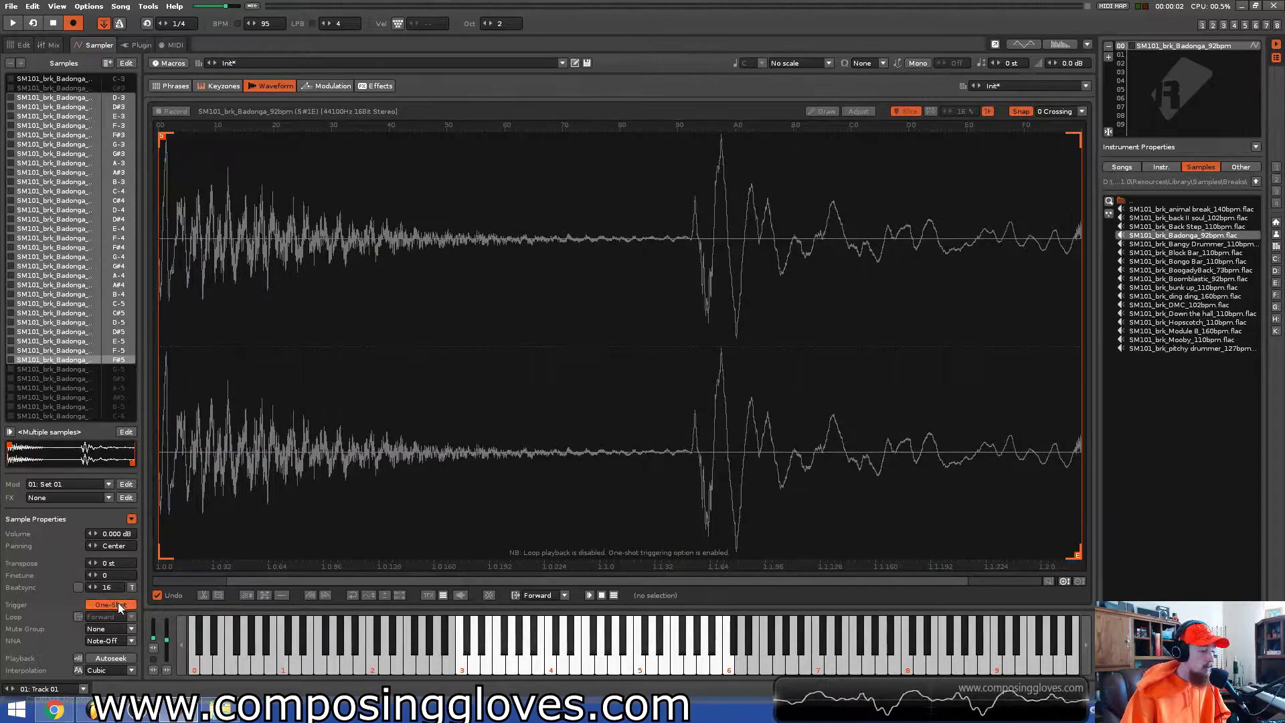
left_click(76, 257)
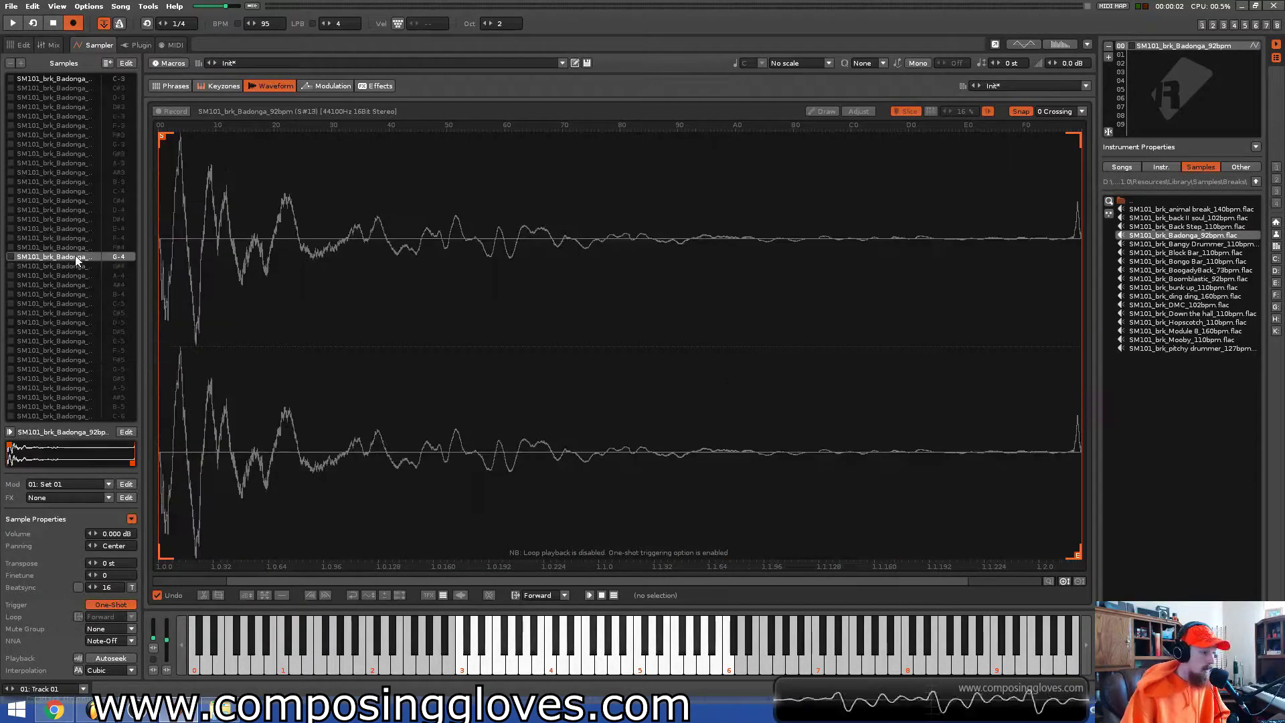
left_click(118, 605)
left_click(118, 605)
Return to the pattern editor, turn off edit mode and play the full sample on C-3
left_click(20, 46)
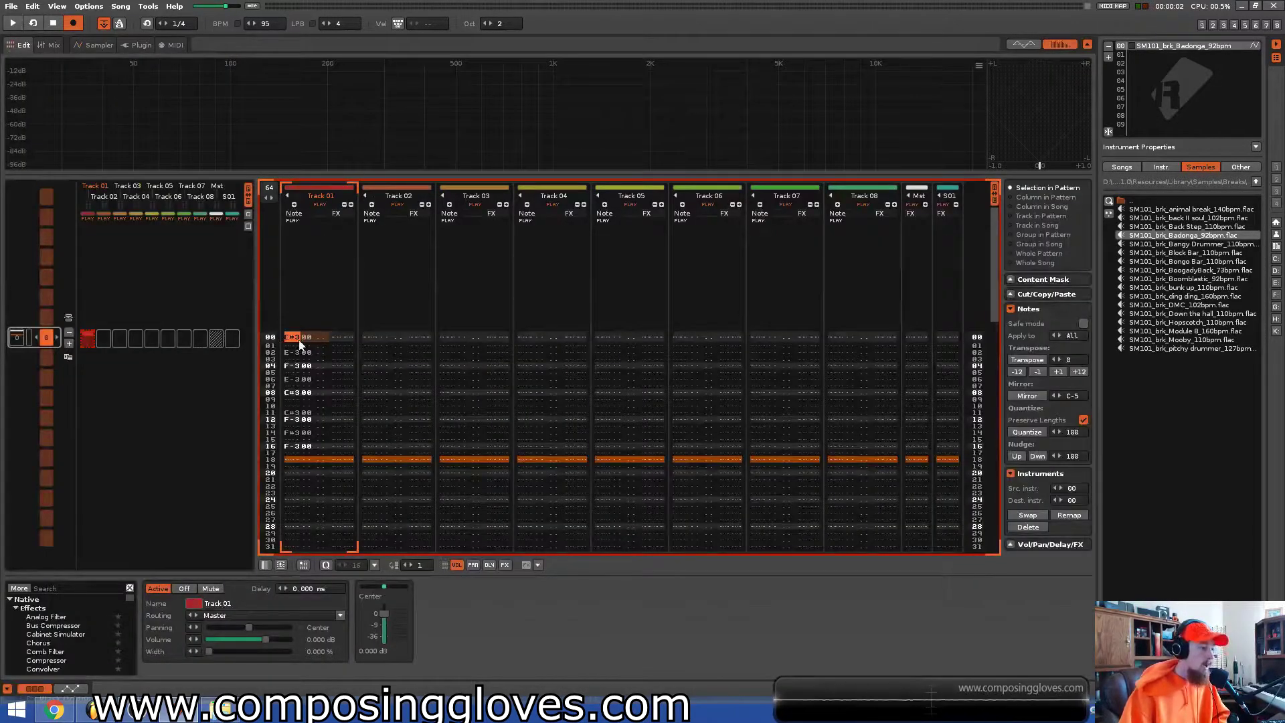
key("Escape")
key("space")
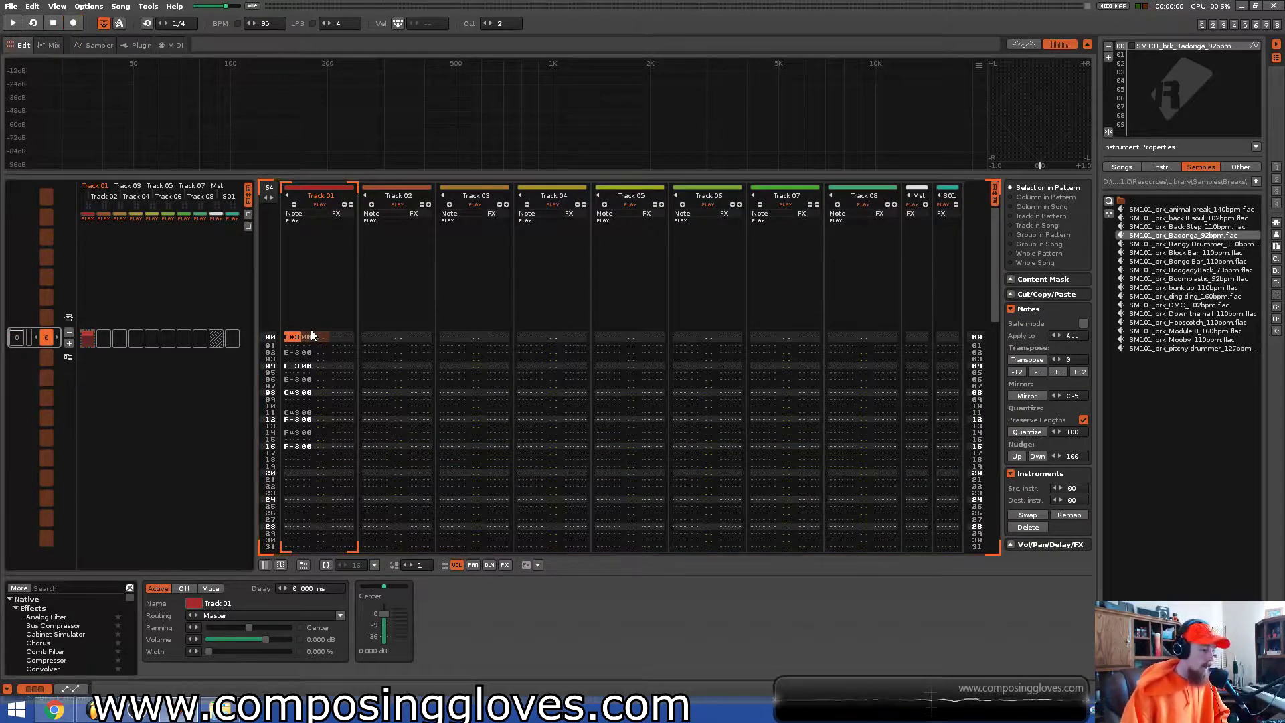
key("q")
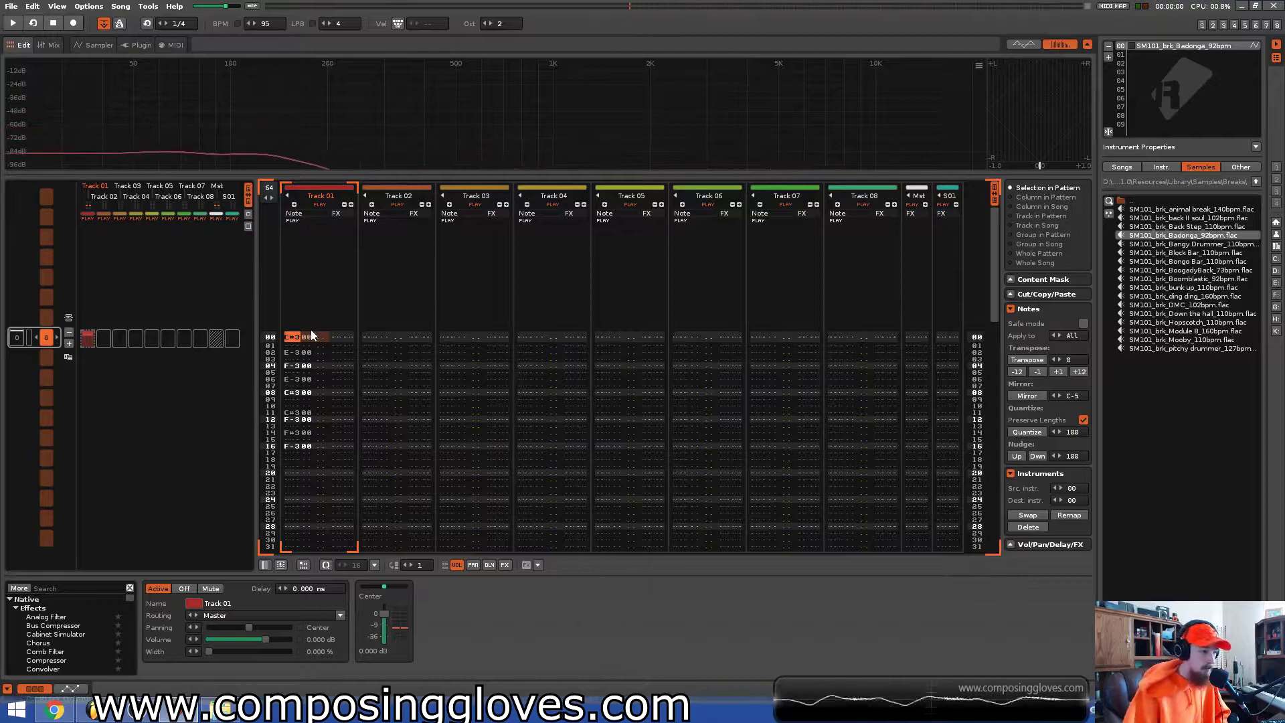
mouse_move(306, 337)
left_mouse_down()
mouse_move(306, 379)
mouse_move(306, 333)
left_mouse_up()
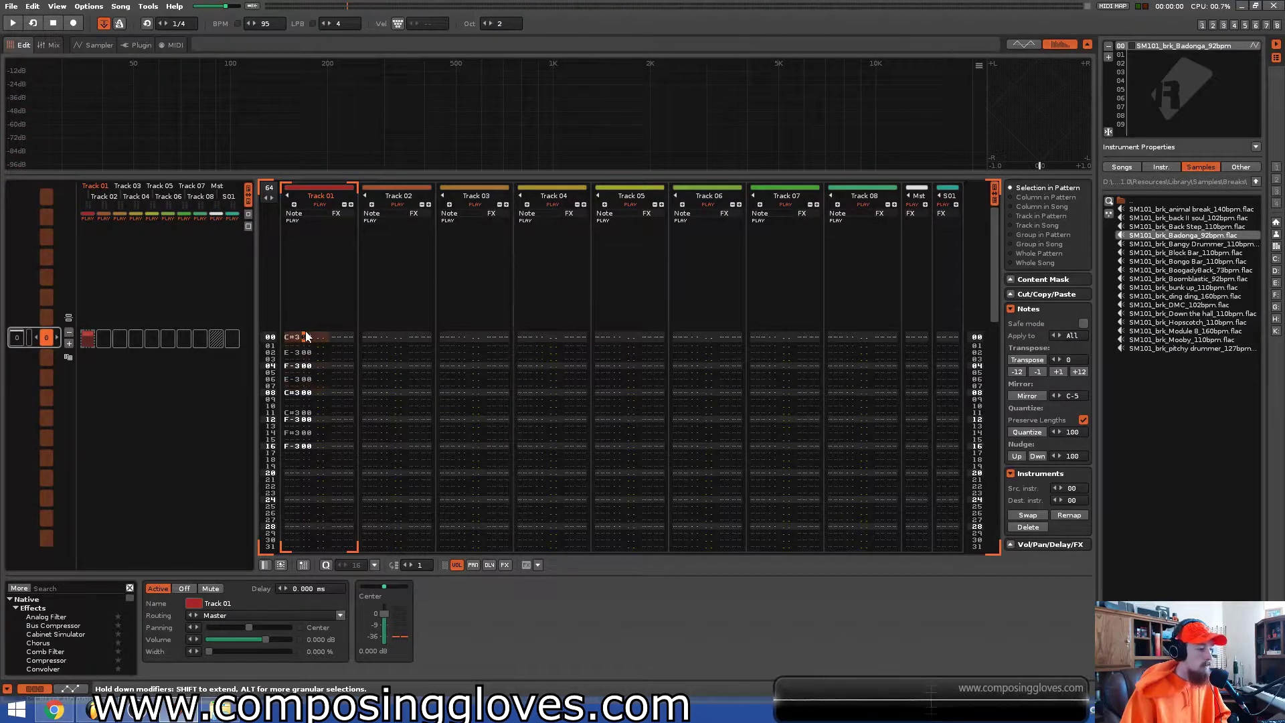
Reopen the full source sample in the sampler, play the F-3, E-3 and D-3 slices, and select the F-3 slice
left_click(52, 42)
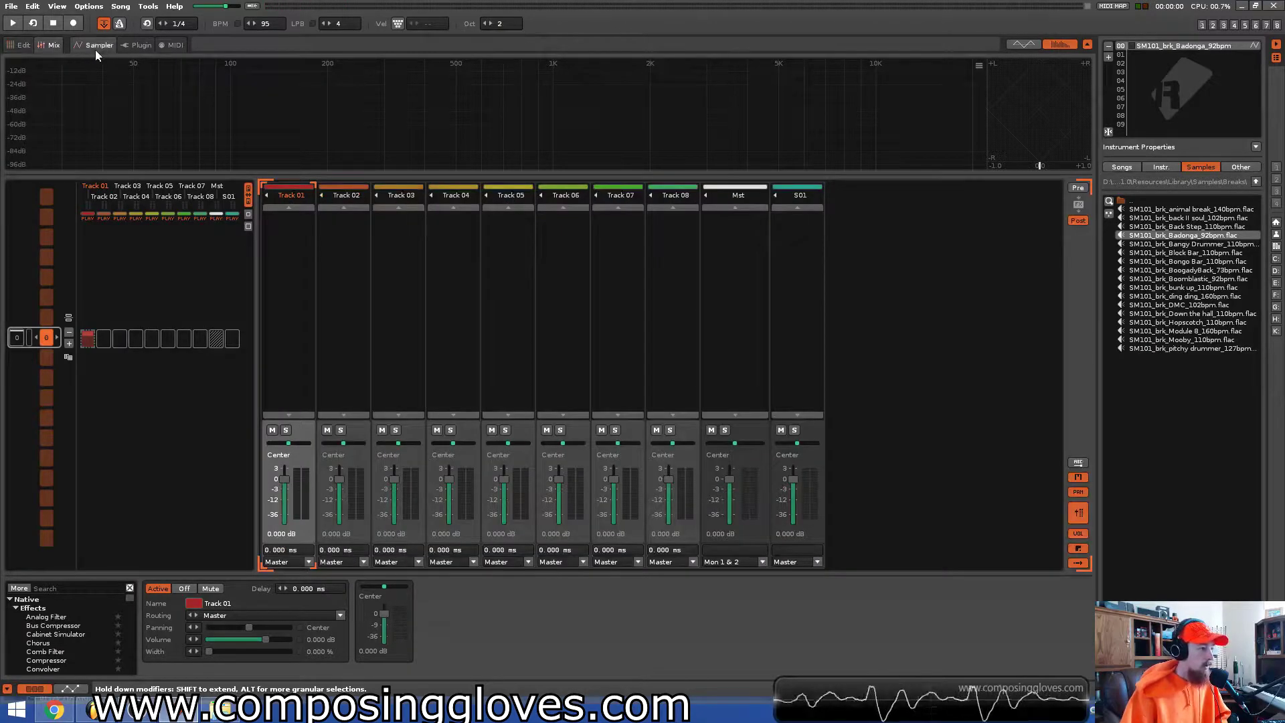
left_click(95, 45)
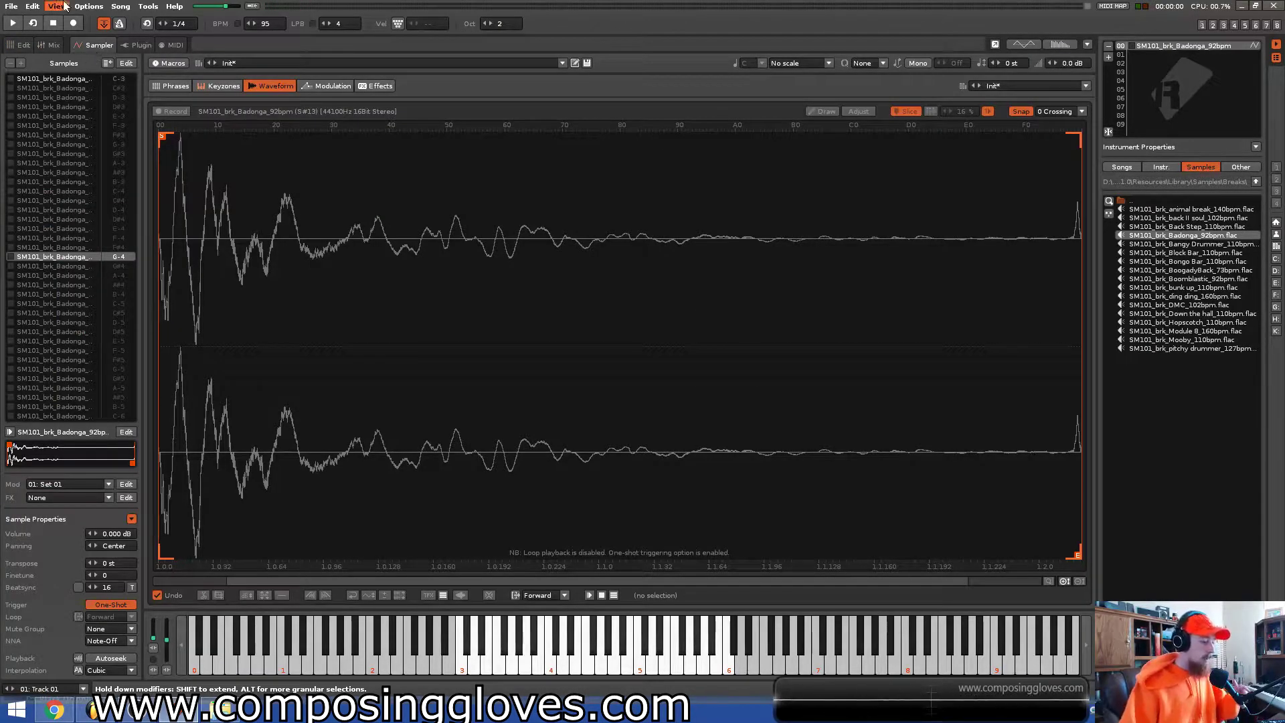
left_click(89, 79)
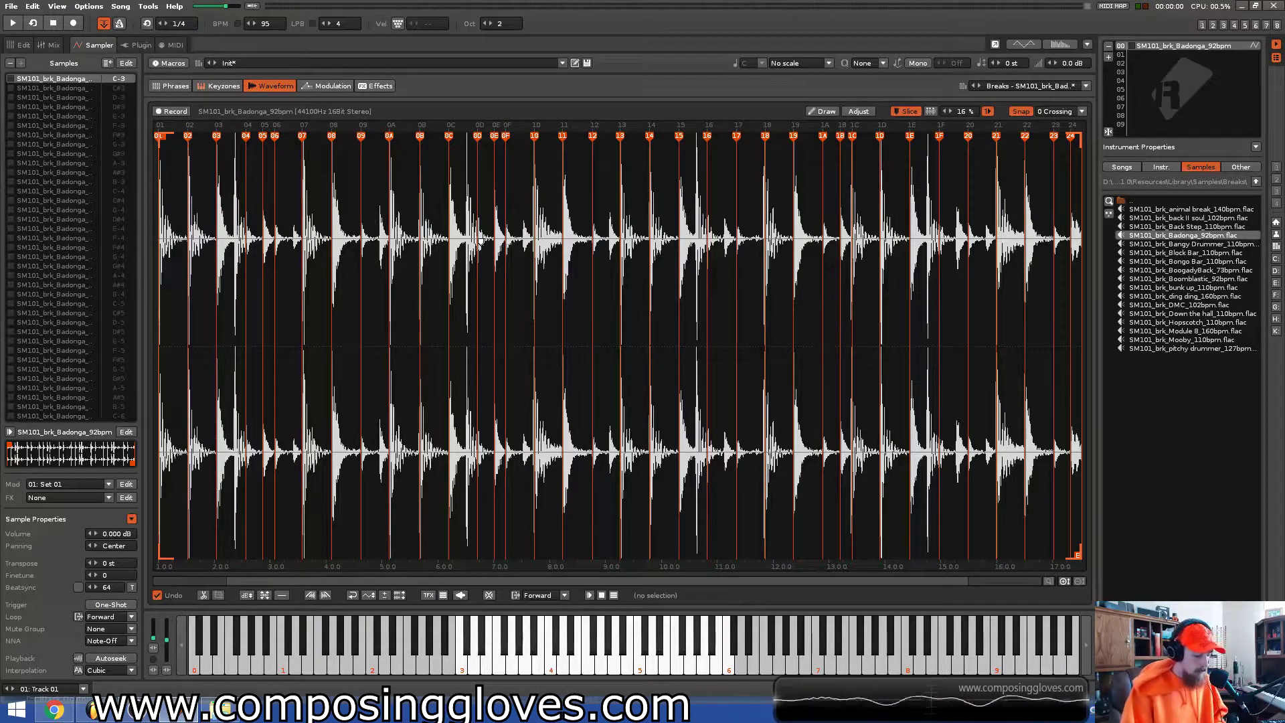
key("r")
key("e")
key("w")
key("r")
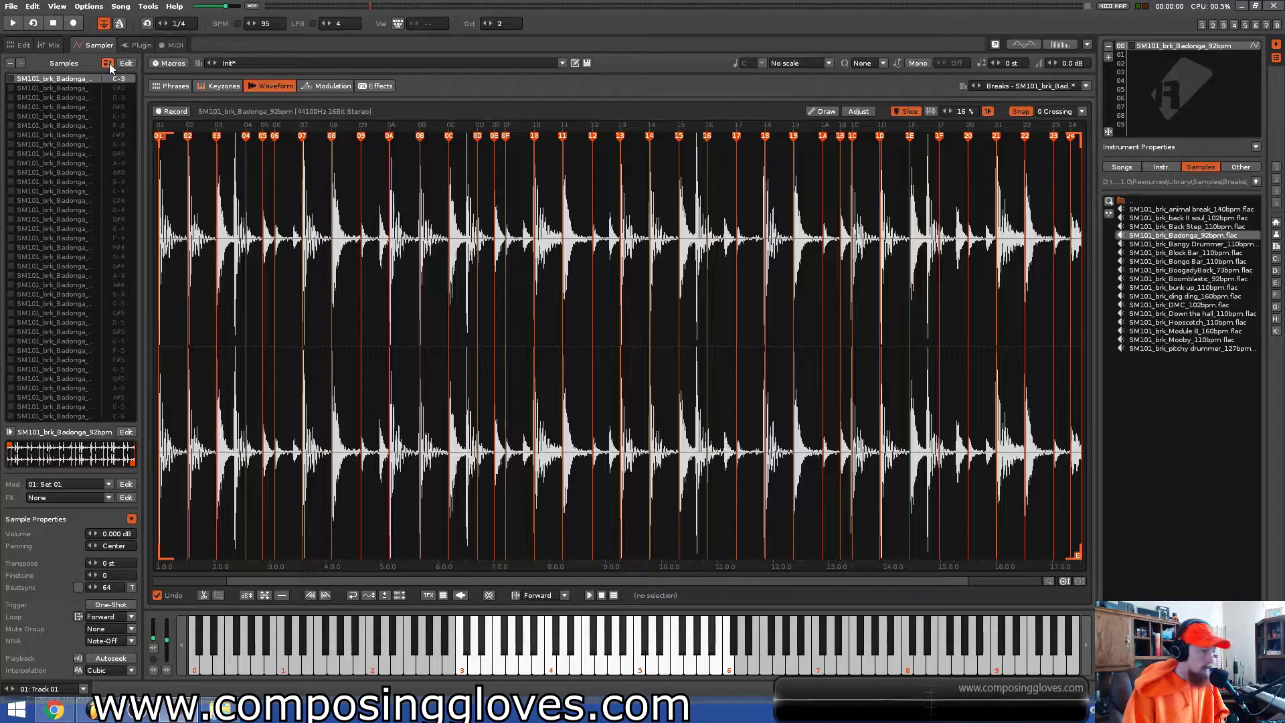
left_click(73, 126)
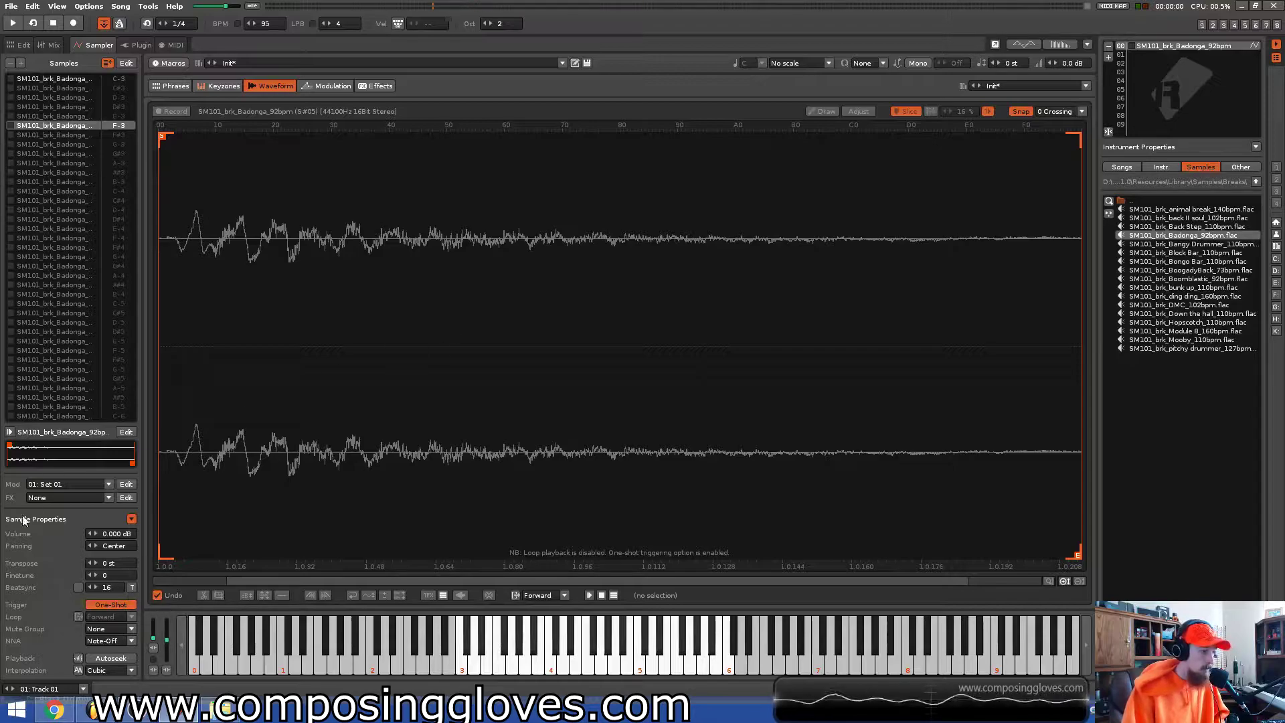
Audition the E-3, F-3, G-3 and A-3 slices in the sampler and reselect the full C-3 source sample
key("t")
key("r")
key("t")
key("r")
key("t")
key("y")
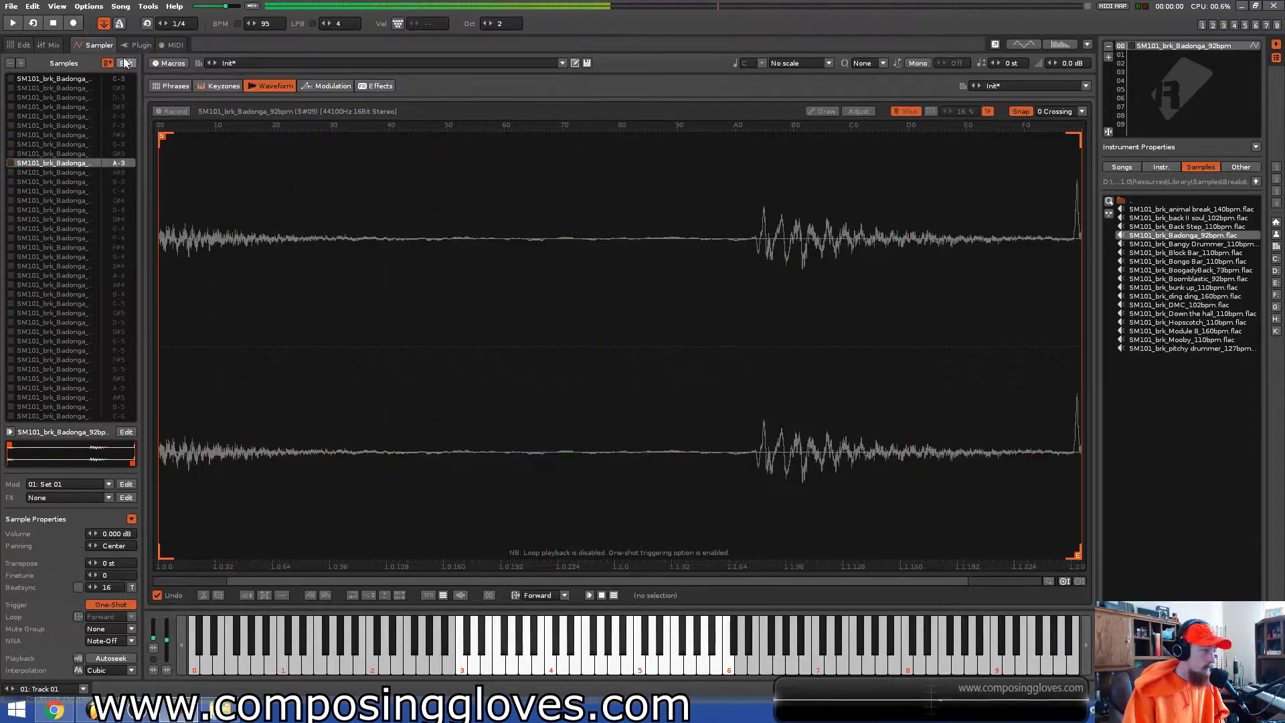
left_click(75, 79)
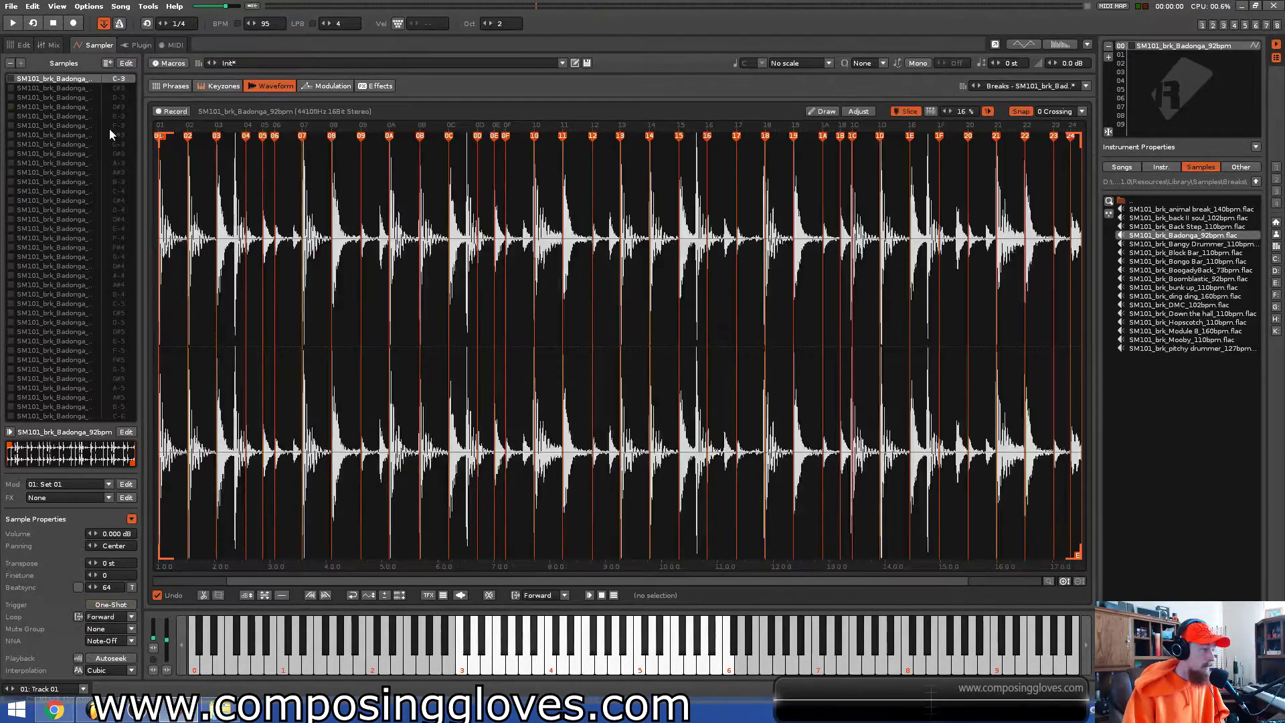
key("t")
key("e")
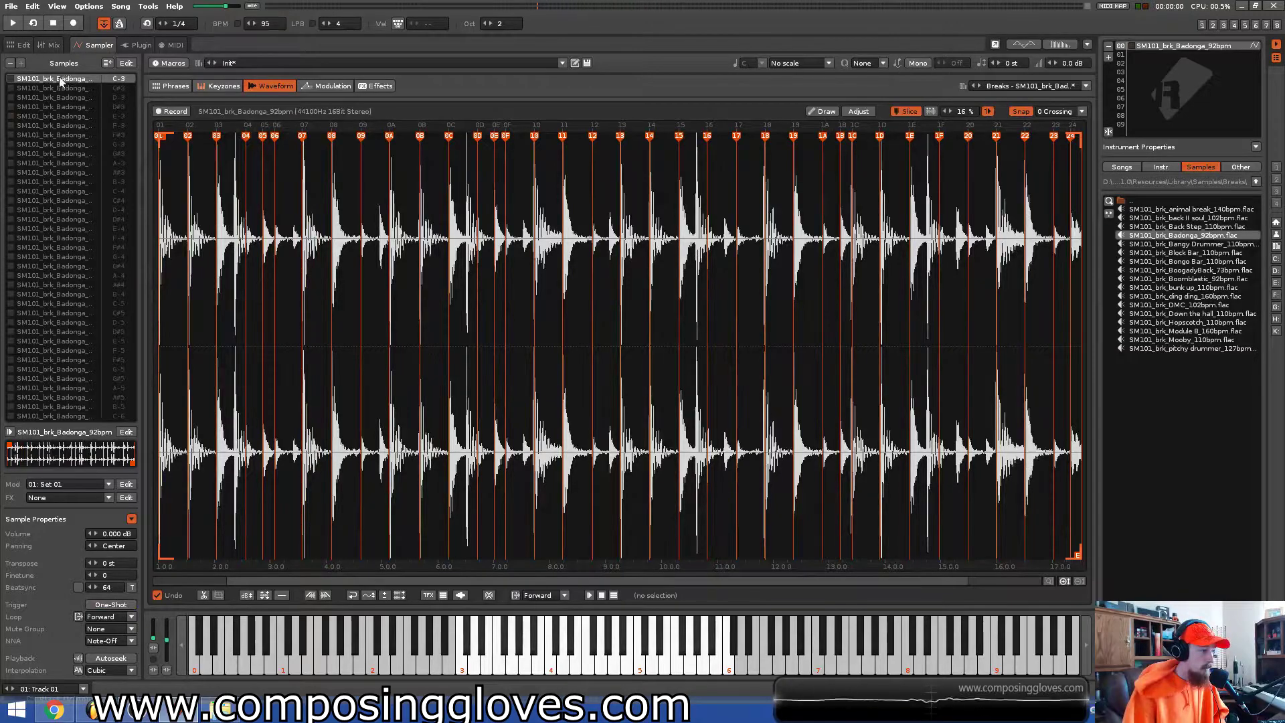
left_click(60, 106)
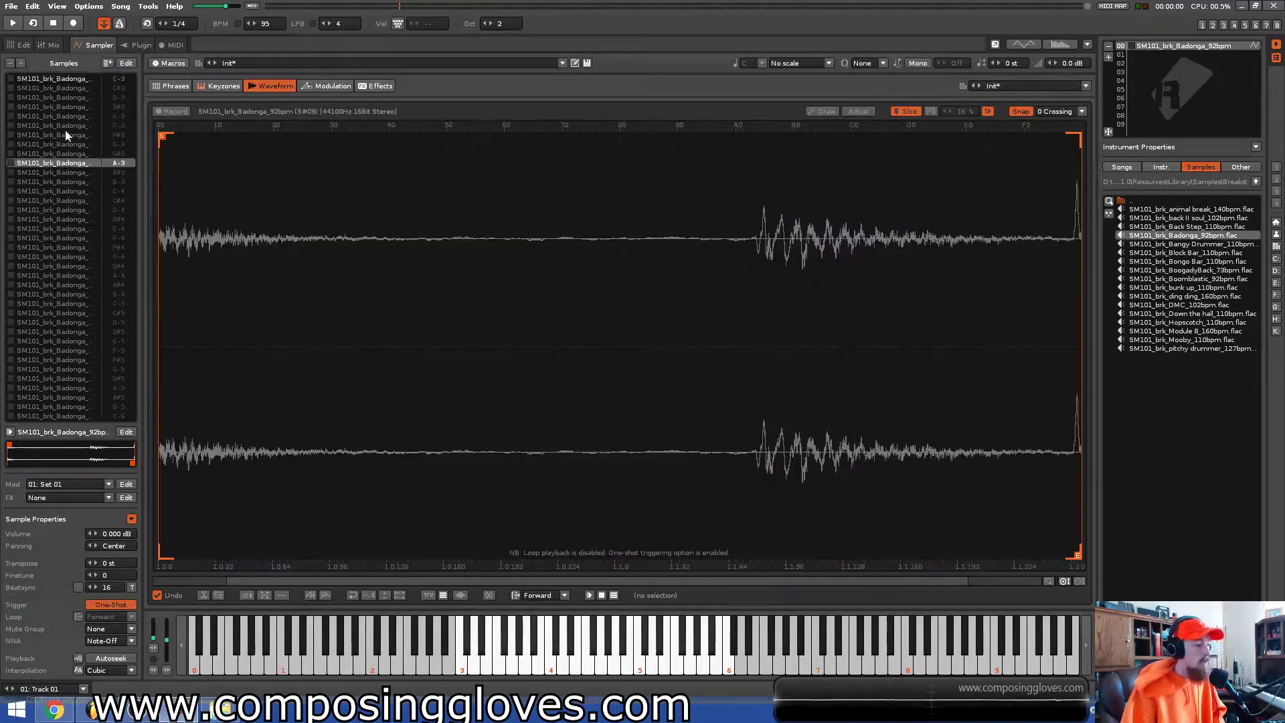
left_click(67, 79)
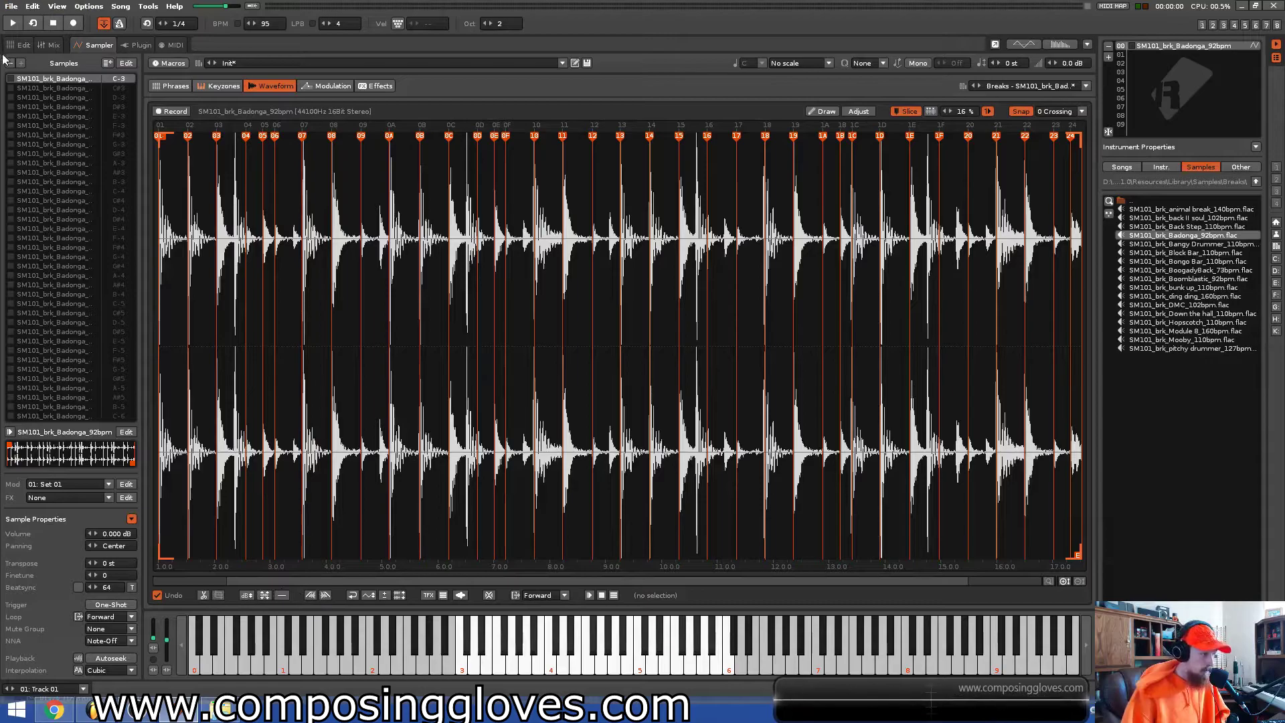
In the pattern editor, enable edit mode, enter the reverse-playback command 0B00 on row 04 of Track 01 and play the pattern
left_click(22, 45)
left_click(337, 361)
left_click(338, 366)
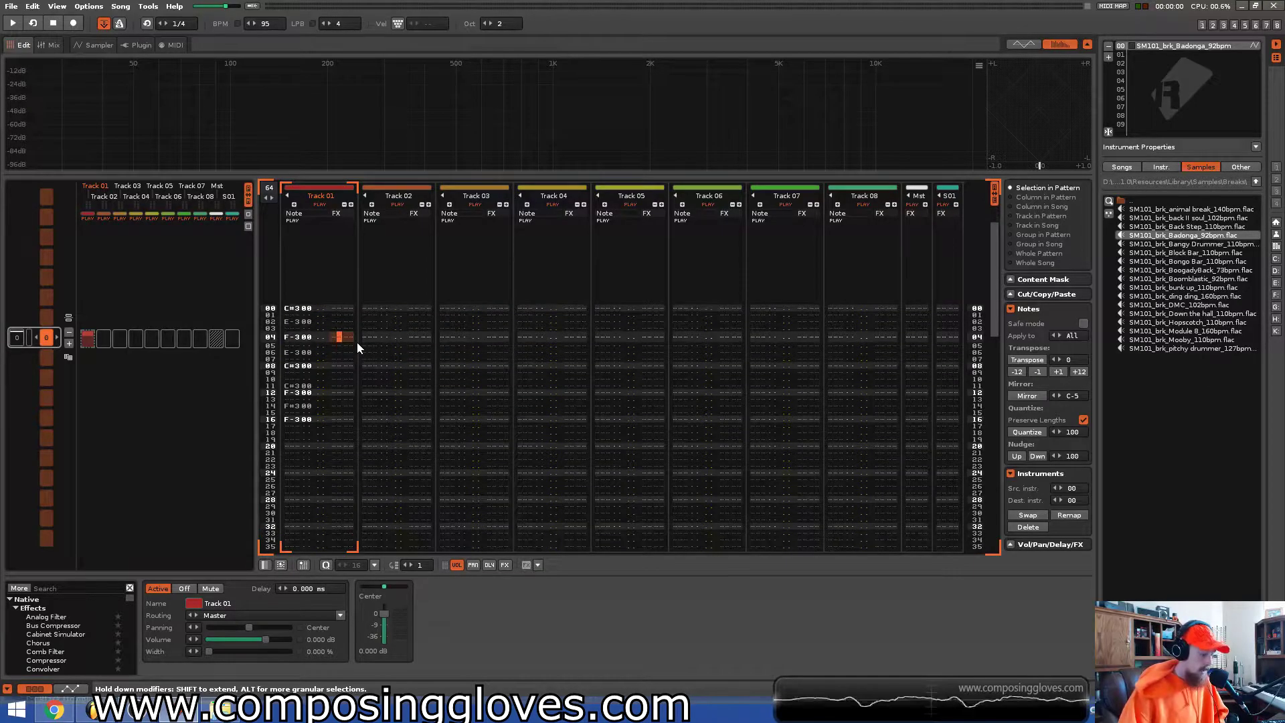
key("Escape")
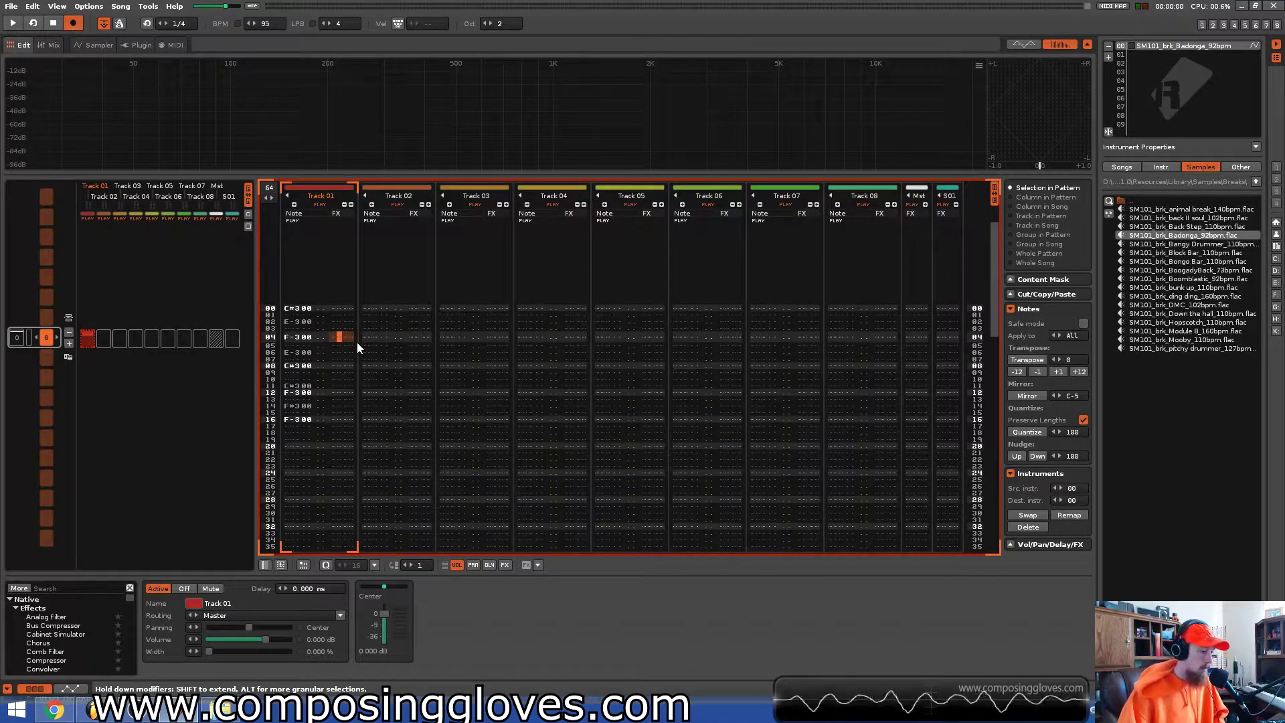
type("0b00")
key("space")
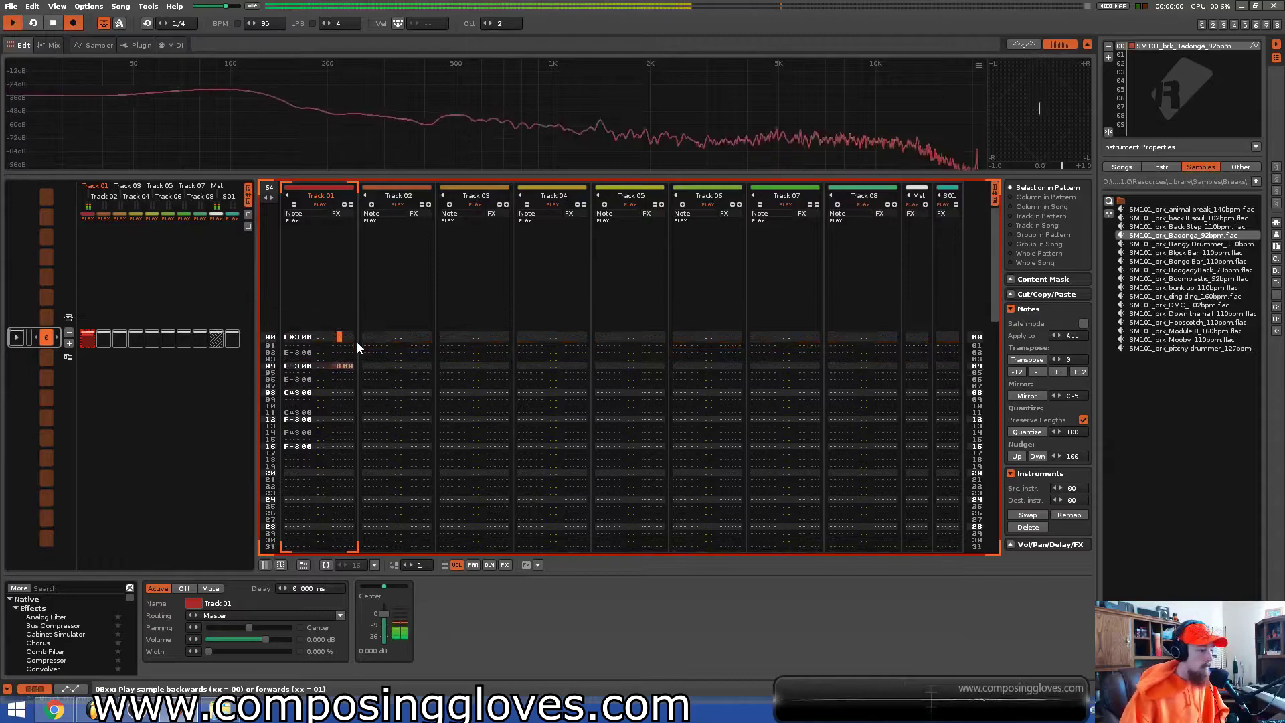
Try the effect command 0B10 on row 04 of Track 01 and play the pattern
key("Up")
key("Up")
key("Up")
key("Up")
key("Right")
type("1")
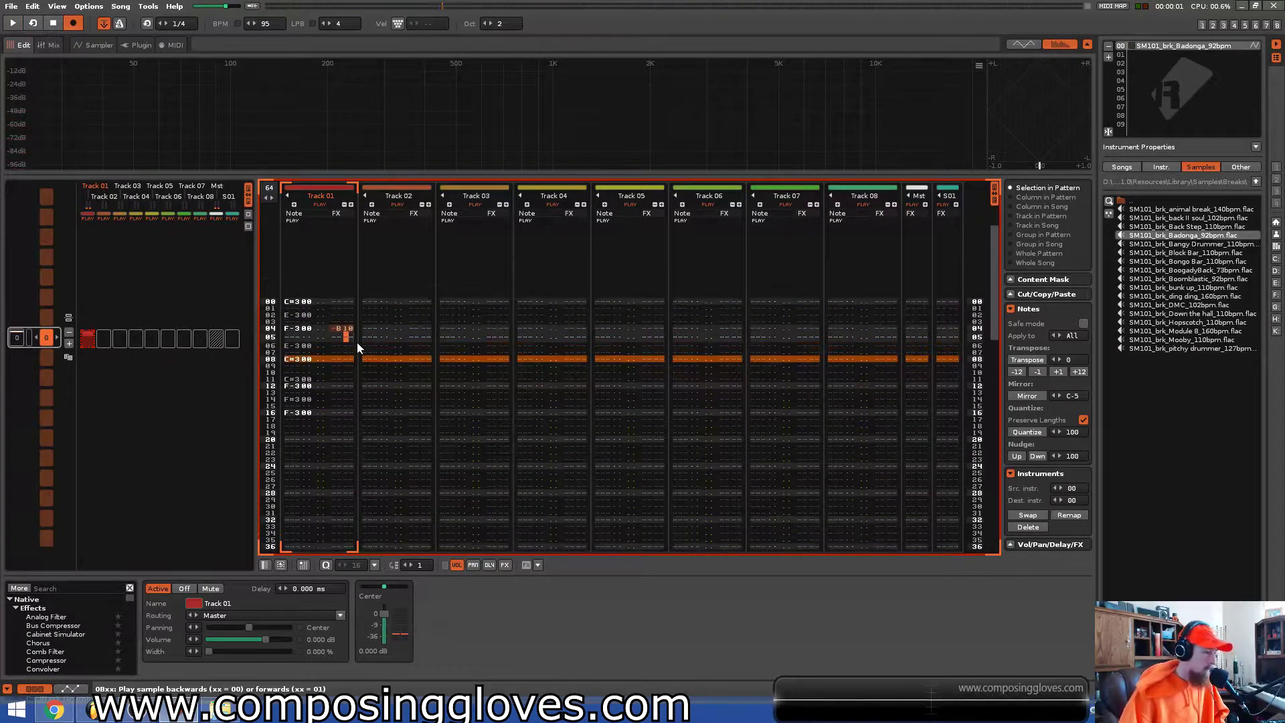
key("space")
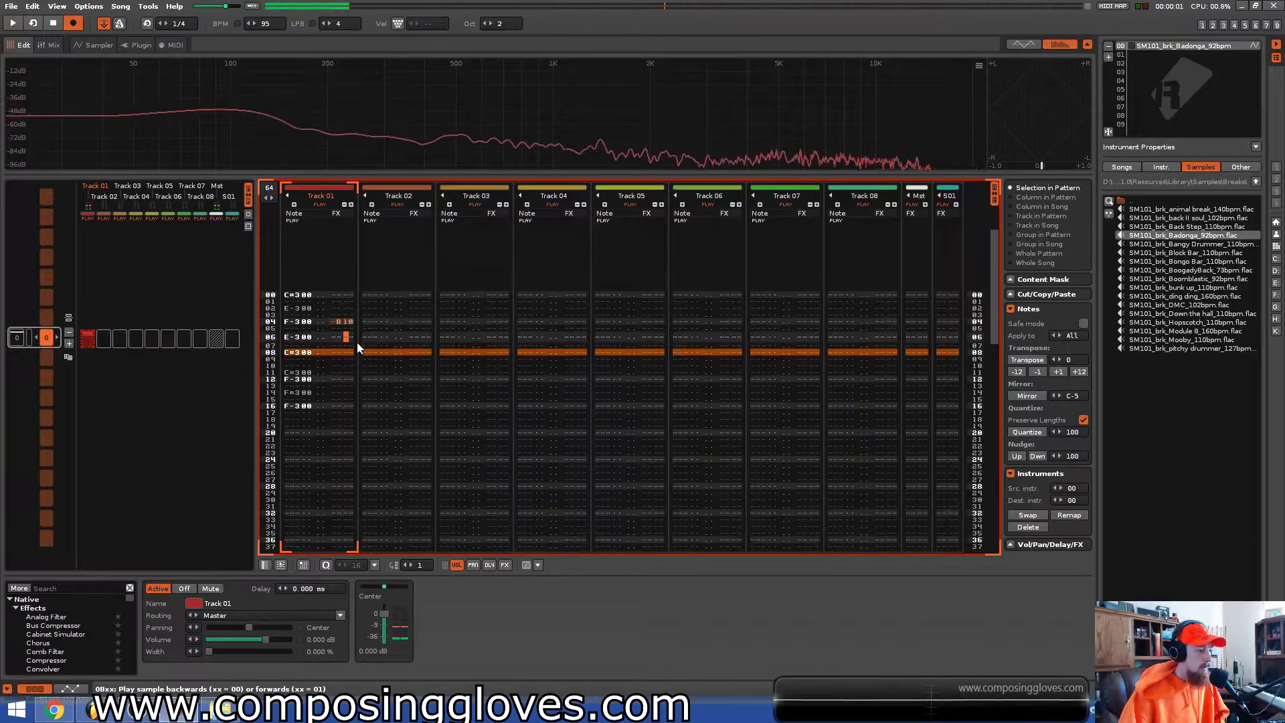
Set Track 01's effect commands to 0B00 on row 04 and 0B10 on row 05, and play the result
key("Up")
key("Left")
type("b")
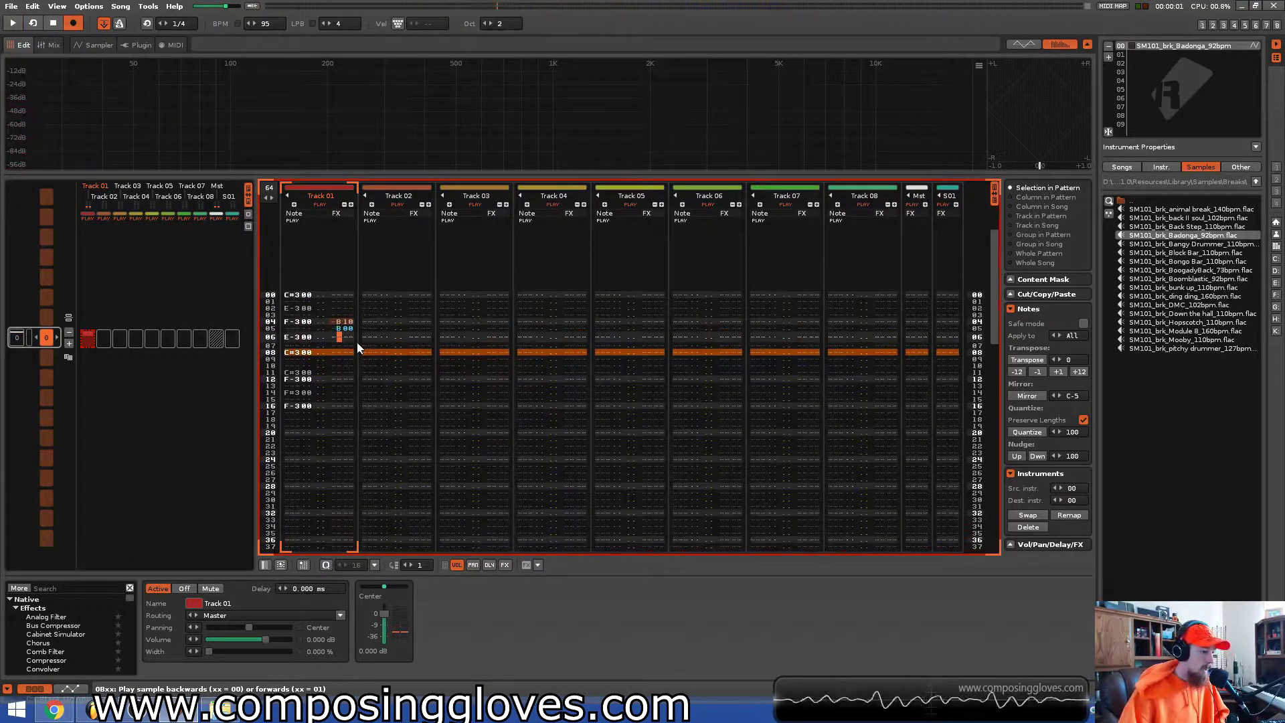
key("Up")
key("Up")
key("Up")
key("Down")
key("Right")
type("01")
key("Up")
key("space")
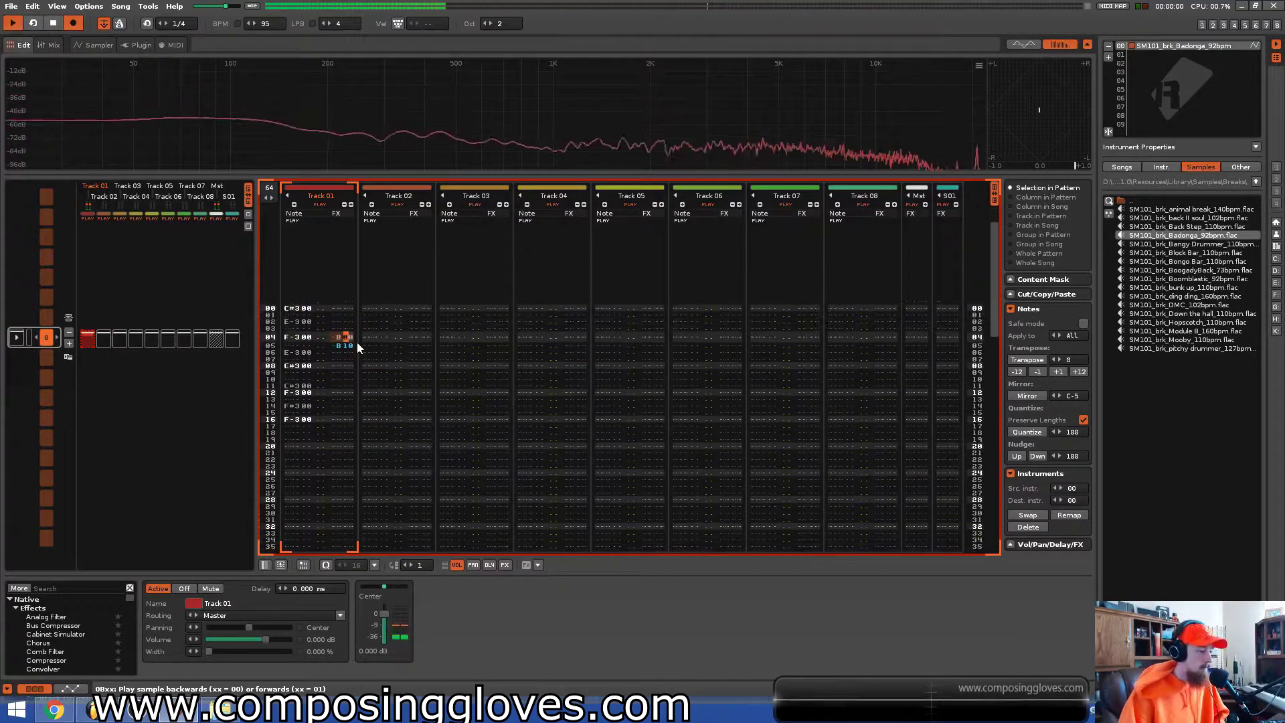
key("space")
key("Up")
key("Up")
key("Left")
key("Left")
key("Left")
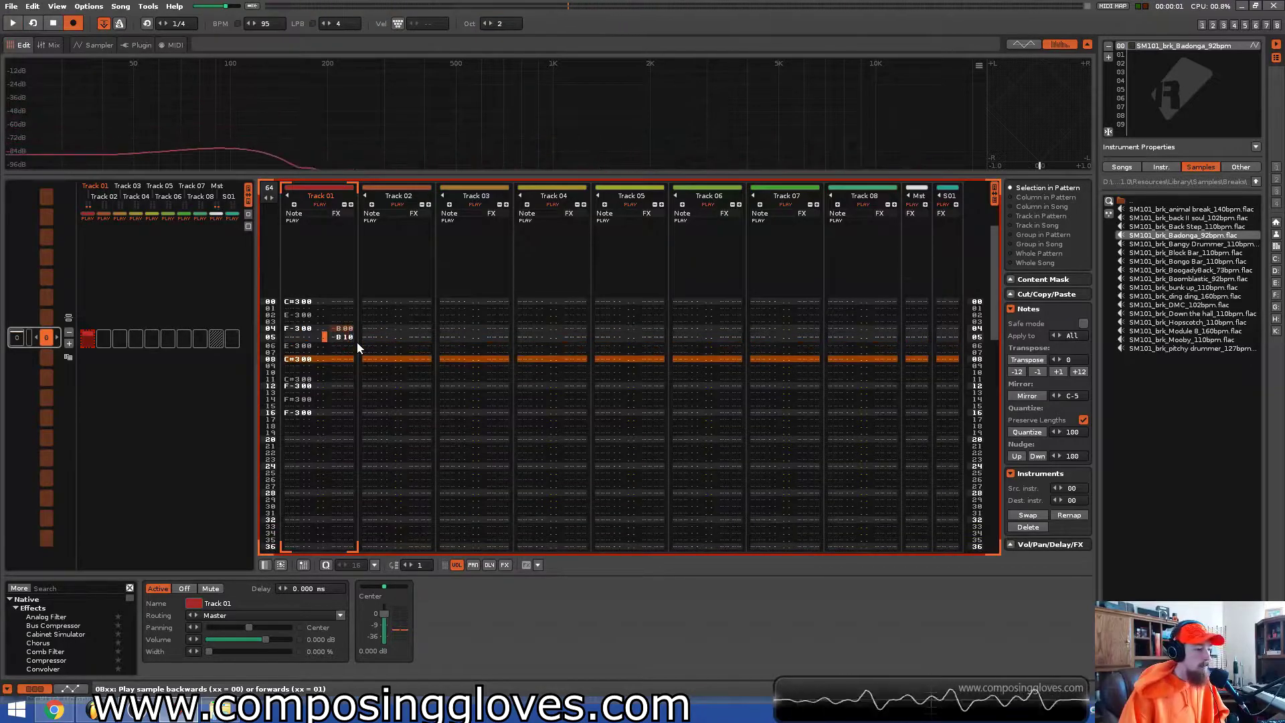
key("Left")
key("Left")
key("Left")
key("Left")
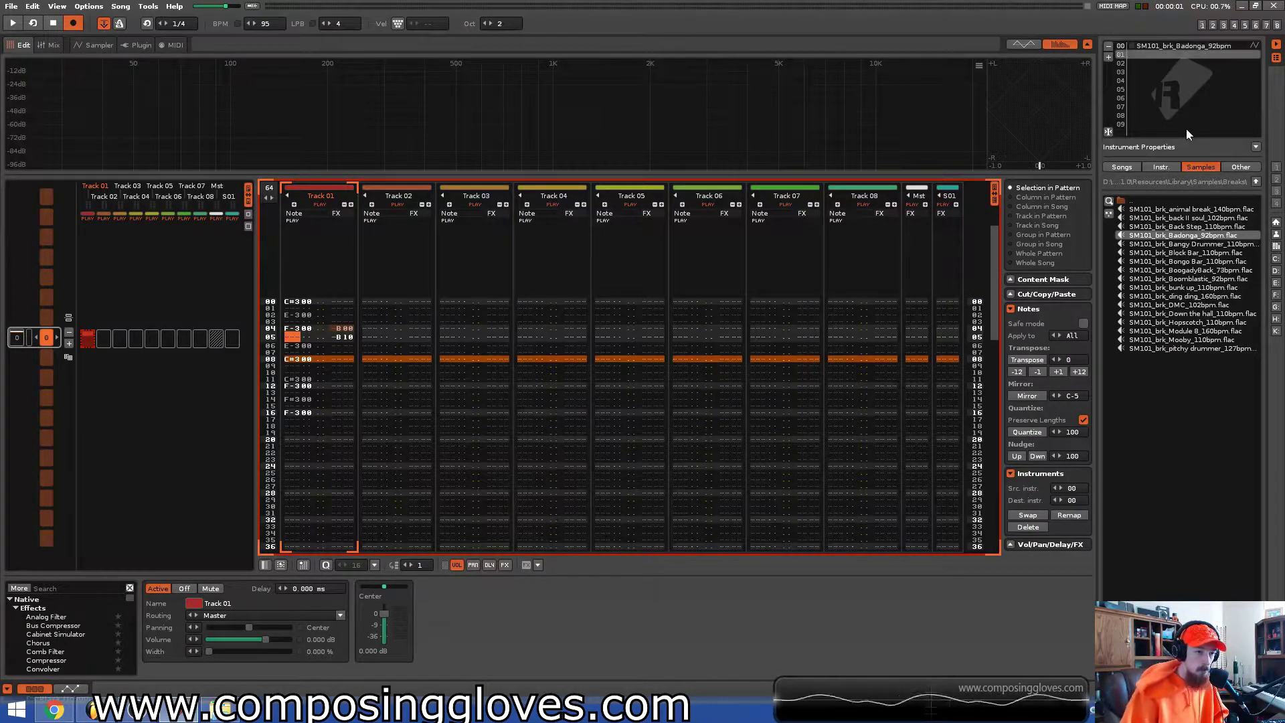
Load the Fear.wav sample from the Trip Hop project folder into instrument slot 01
left_click(1235, 167)
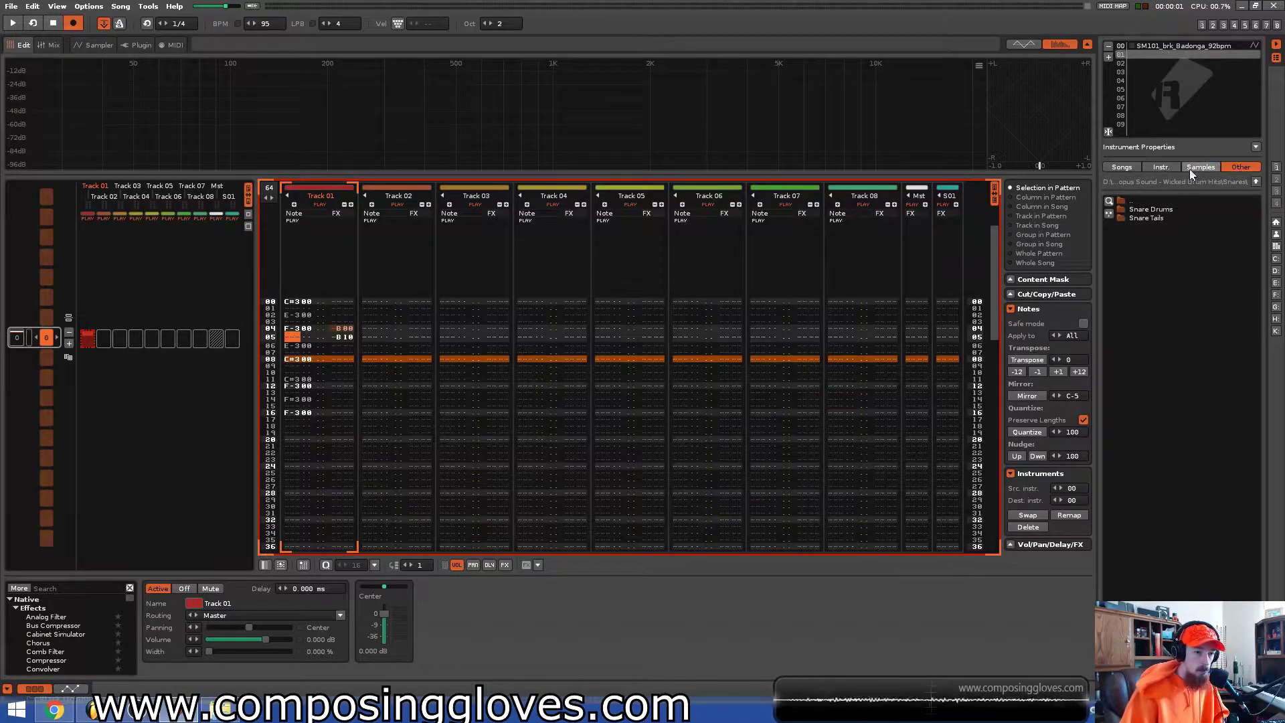
left_click(1205, 168)
left_click(1237, 167)
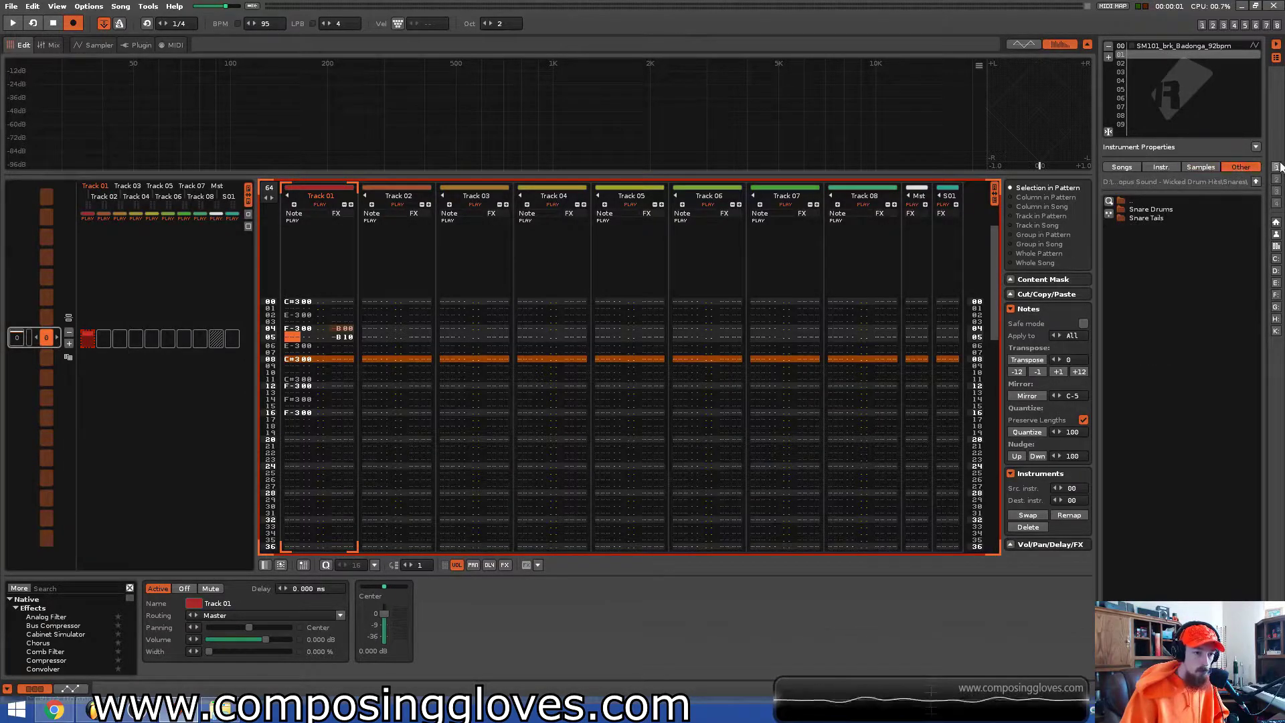
left_click(1280, 167)
double_click(1152, 210)
double_click(1165, 279)
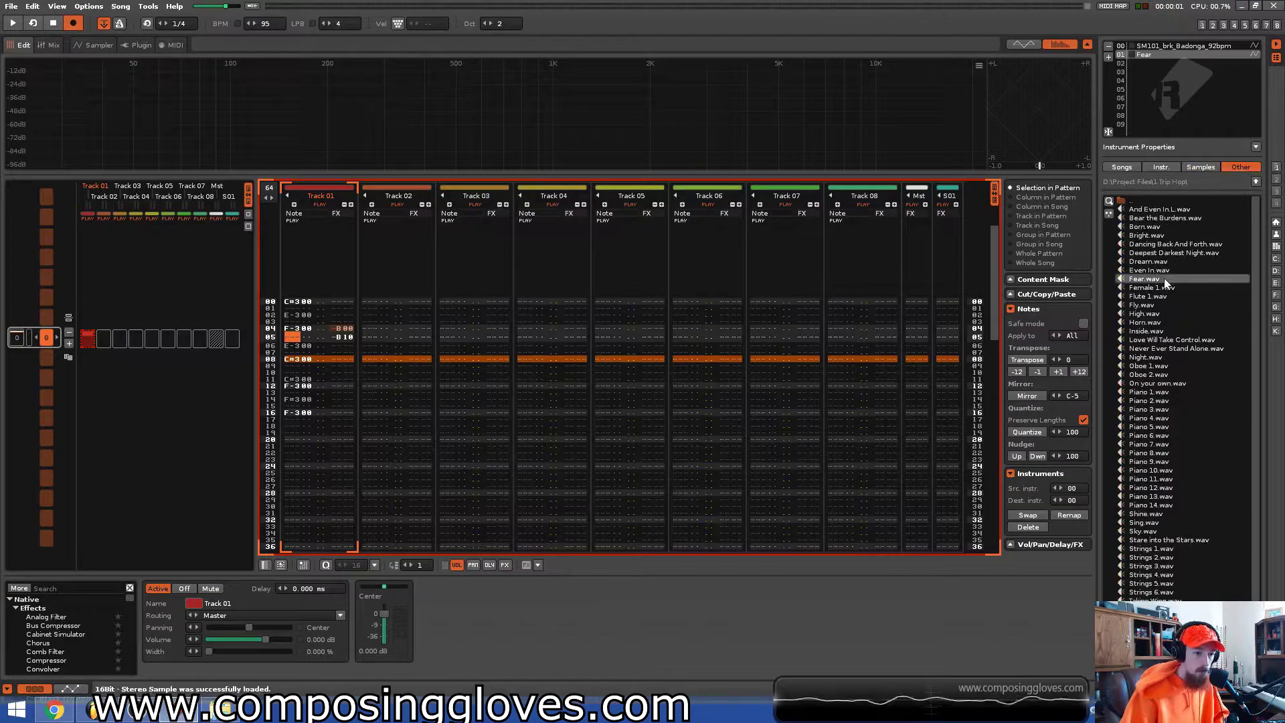
Add a new pattern after the first, enter a C-3 Fear note on row 00 of Track 03 and play it
left_click(442, 300)
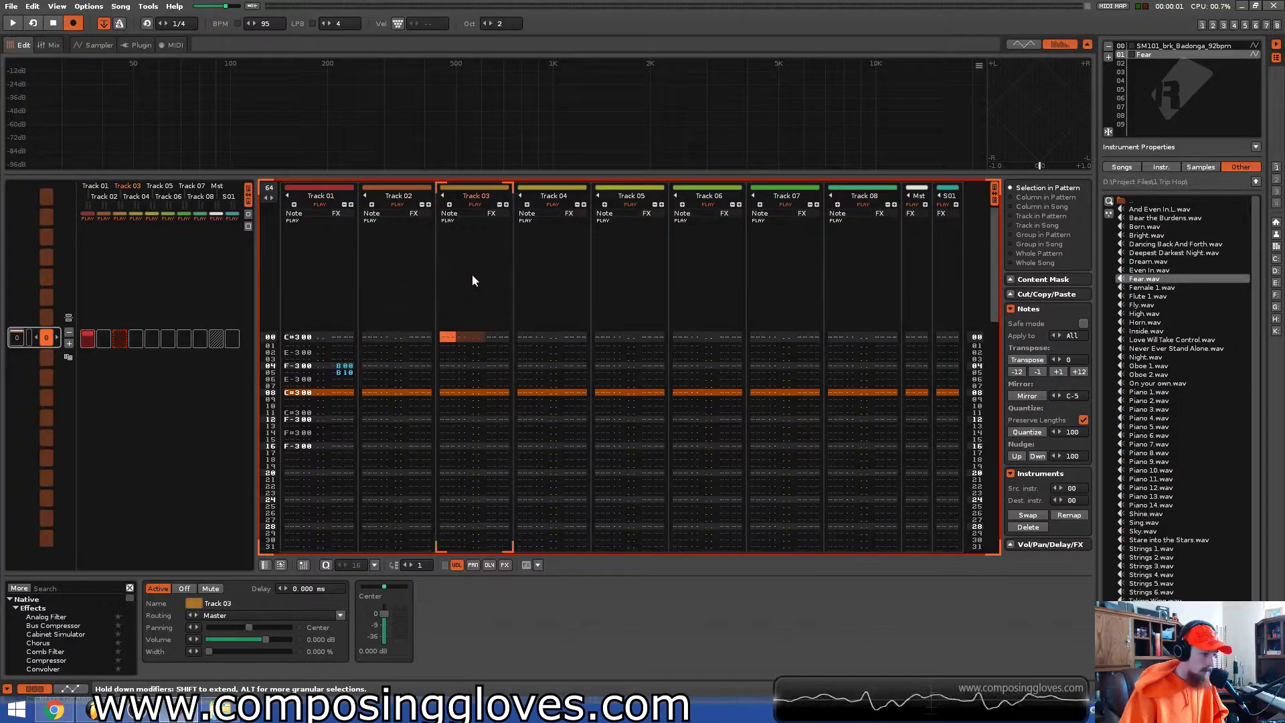
left_click(68, 344)
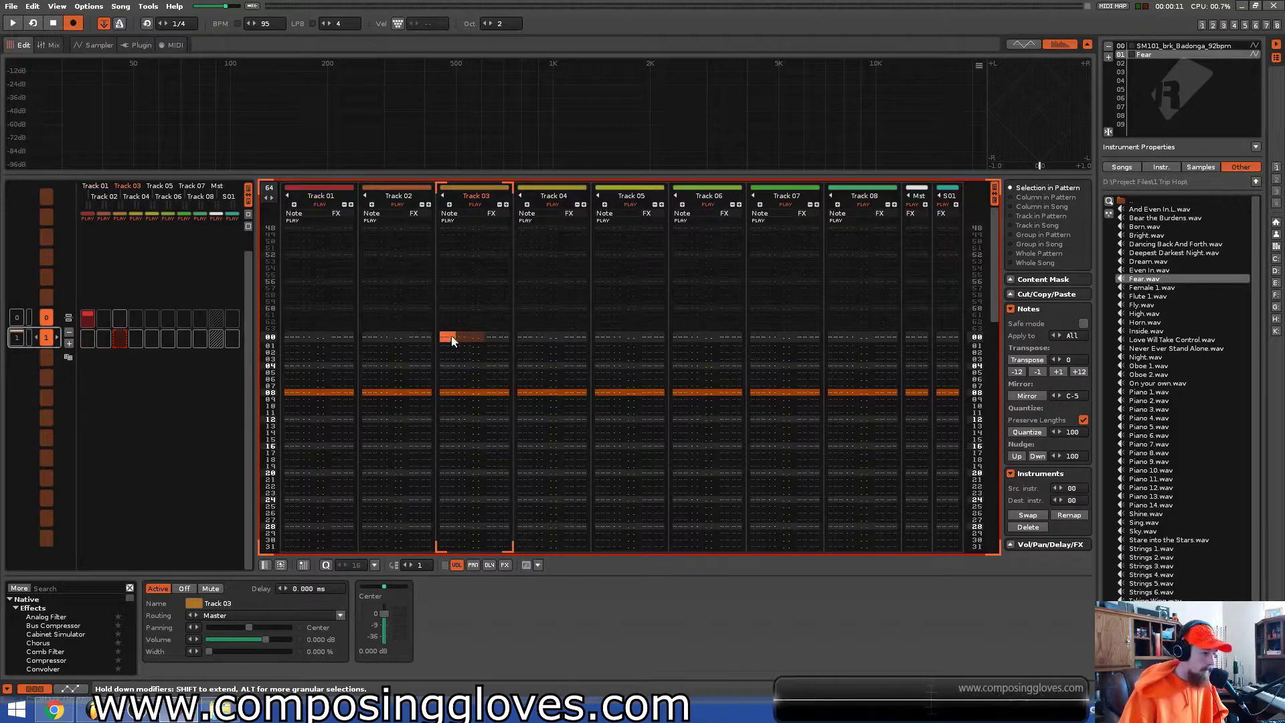
key("q")
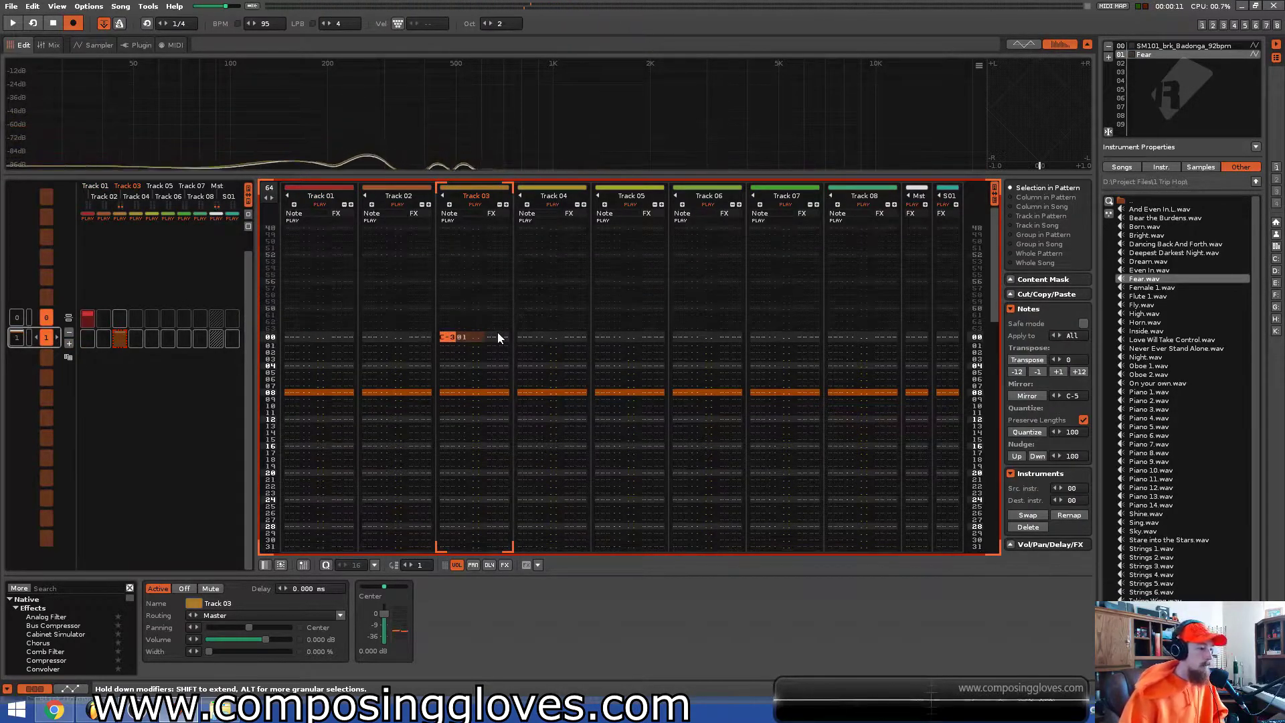
key("space")
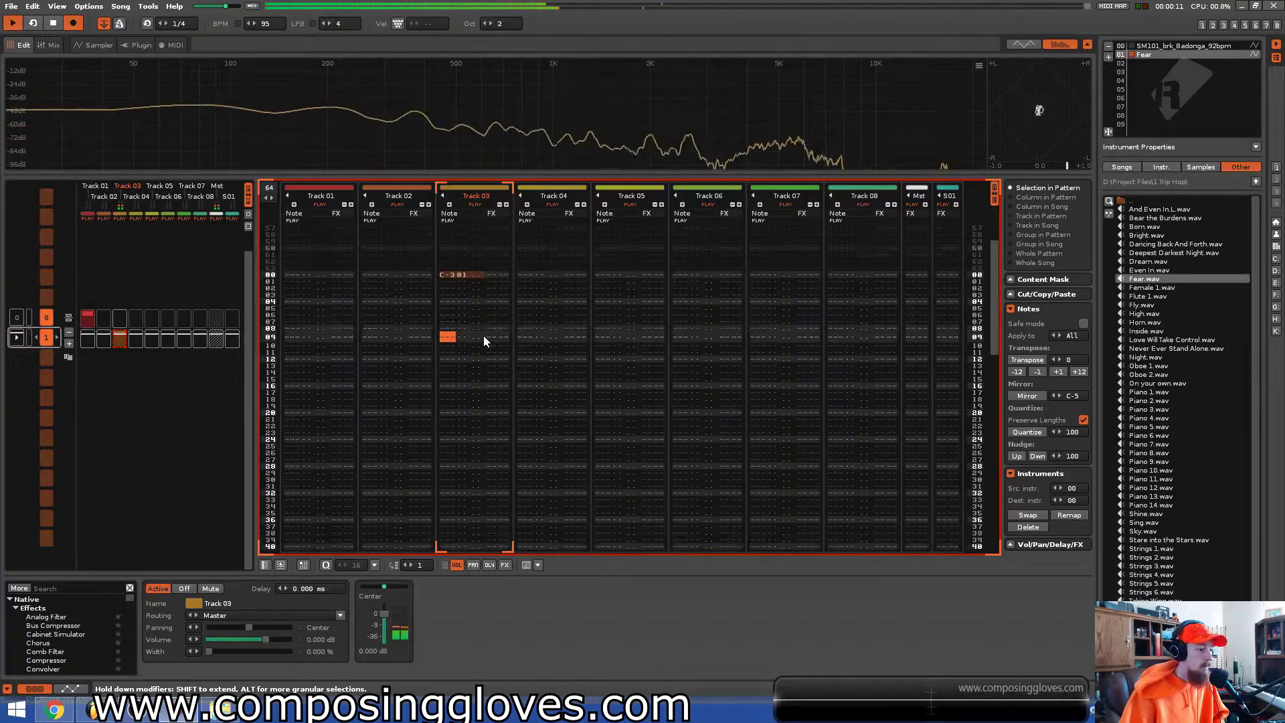
key("space")
Enter the effect commands 0B00 on row 02 and 0B10 on row 06 of Track 03
left_click(490, 289)
type("0b00")
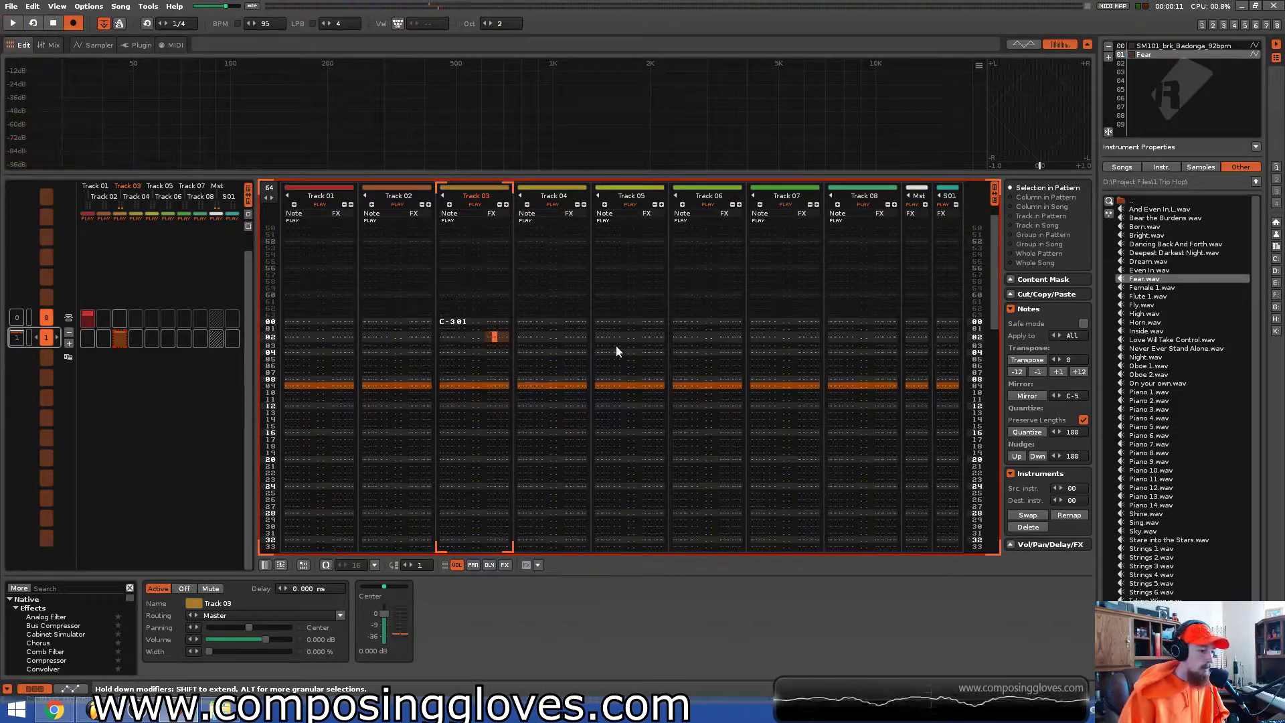
key("Down")
key("Down")
type("b")
key("Up")
key("Right")
type("1")
key("Up")
key("Up")
key("Up")
key("Up")
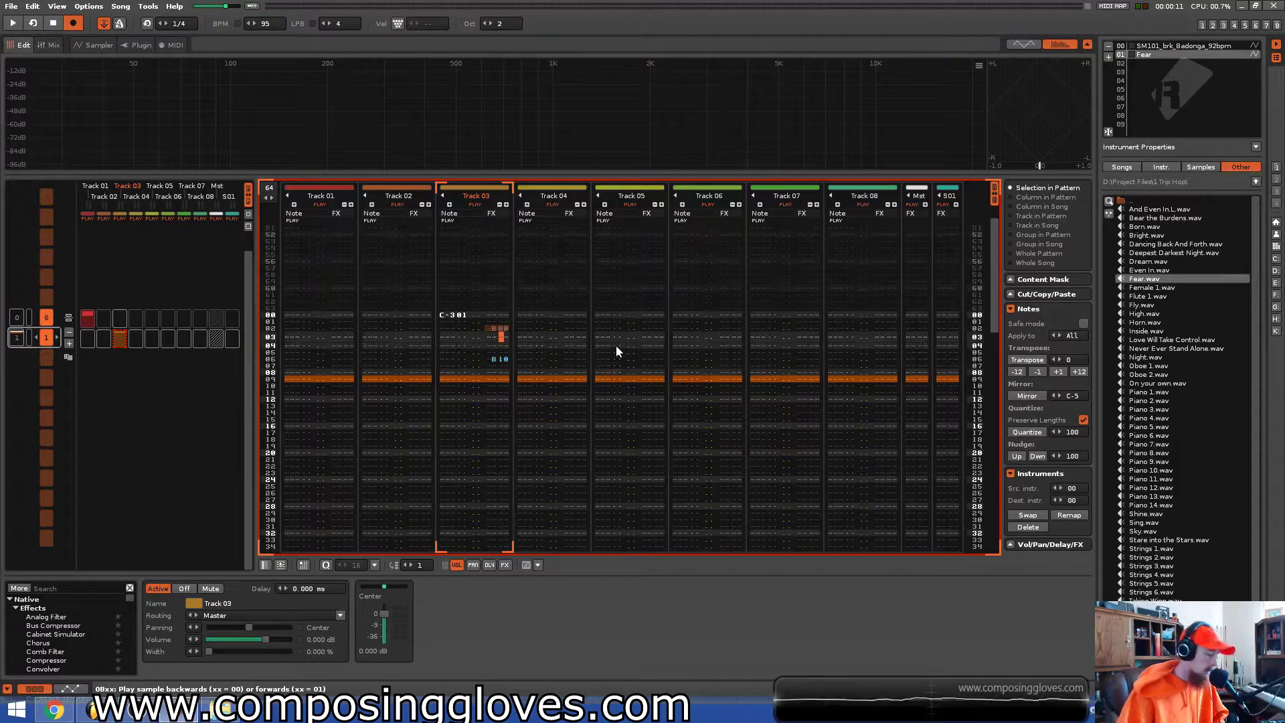
Open the Fear sample's waveform in the sampler and play the pattern to watch the direction changes
left_click(99, 45)
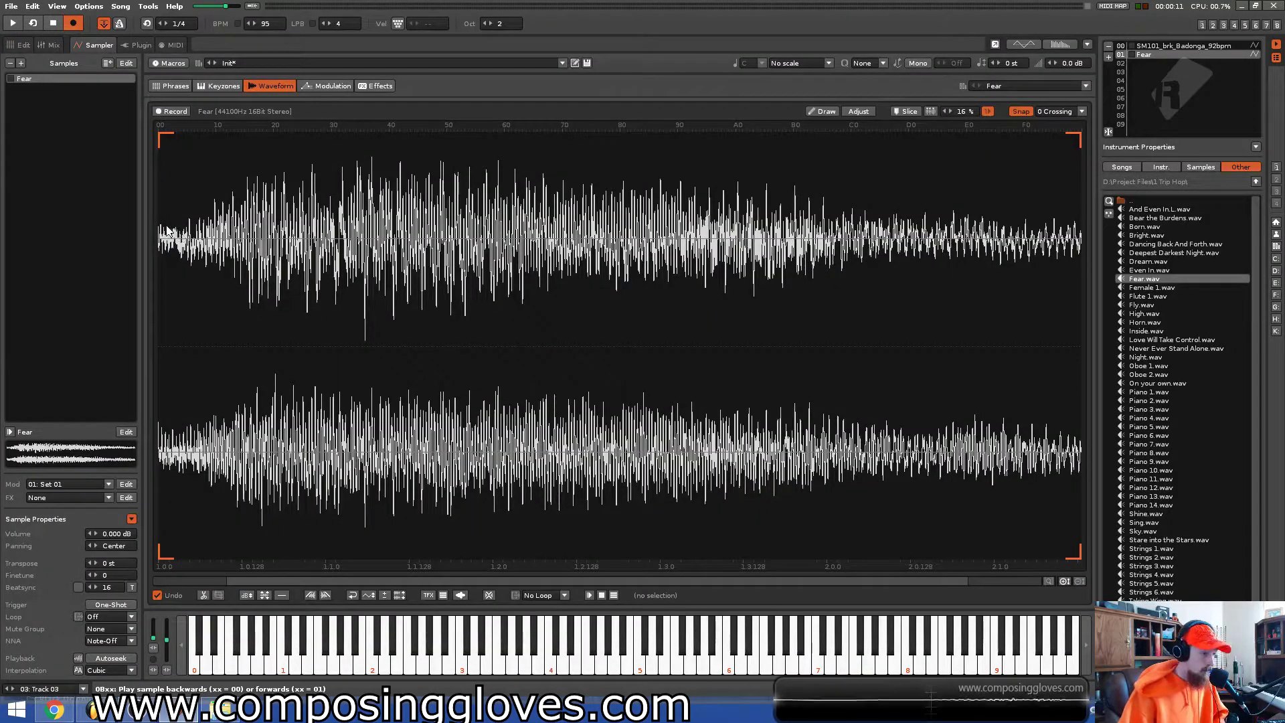
key("space")
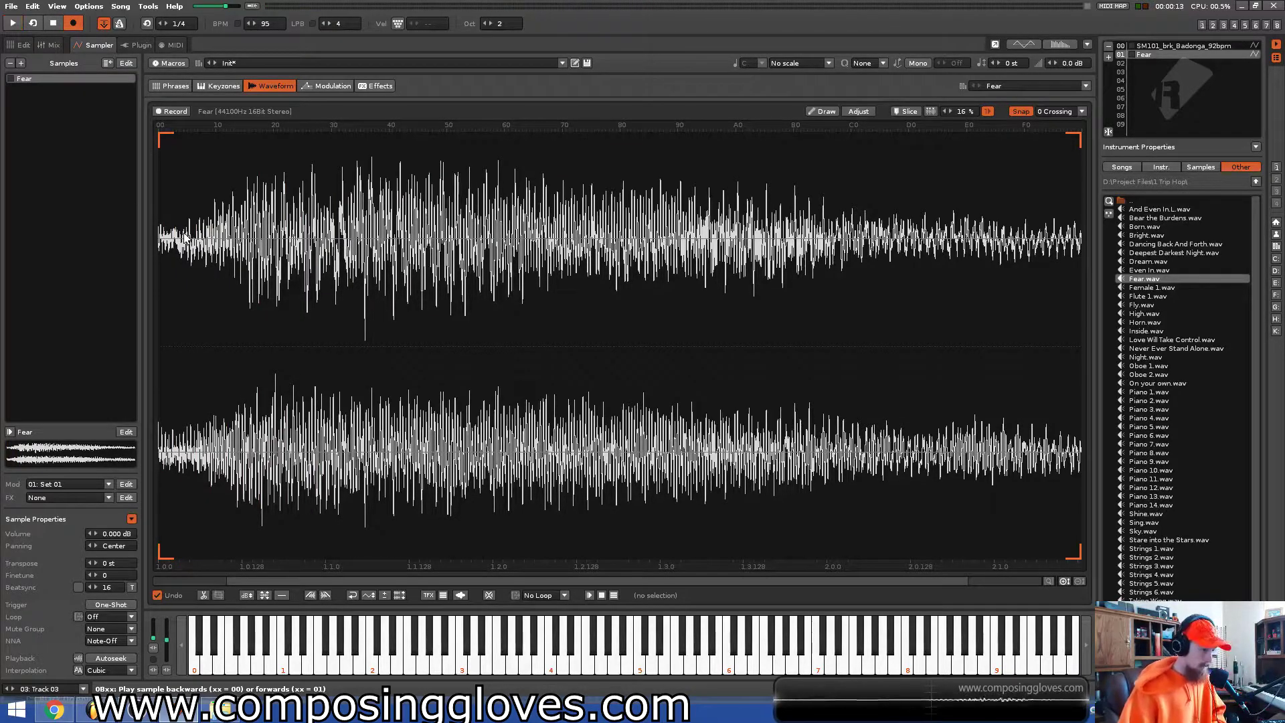
key("space")
Delete the effect command on row 06 of Track 03 and enter 0B10 on row 12 instead
left_click(26, 46)
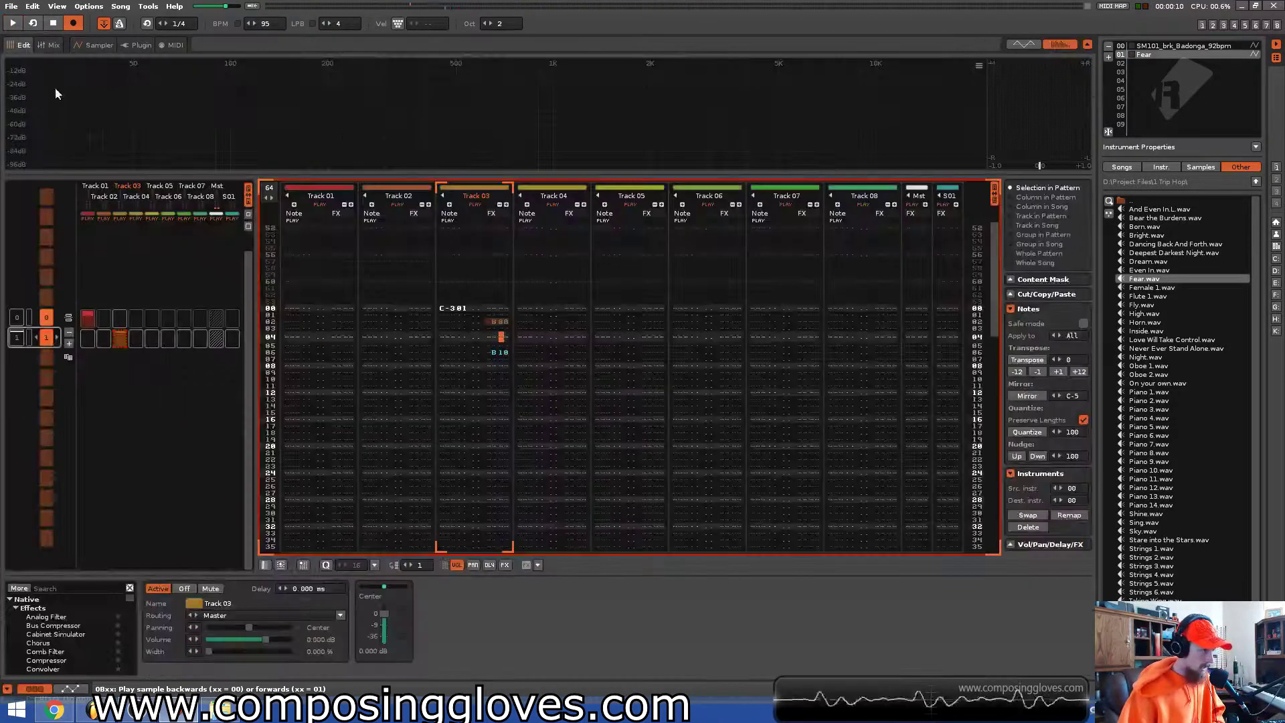
left_click_drag(486, 350, 504, 350)
key("Delete")
key("Down")
key("Down")
key("Down")
key("Down")
key("Down")
key("Down")
type("b")
key("Up")
key("Delete")
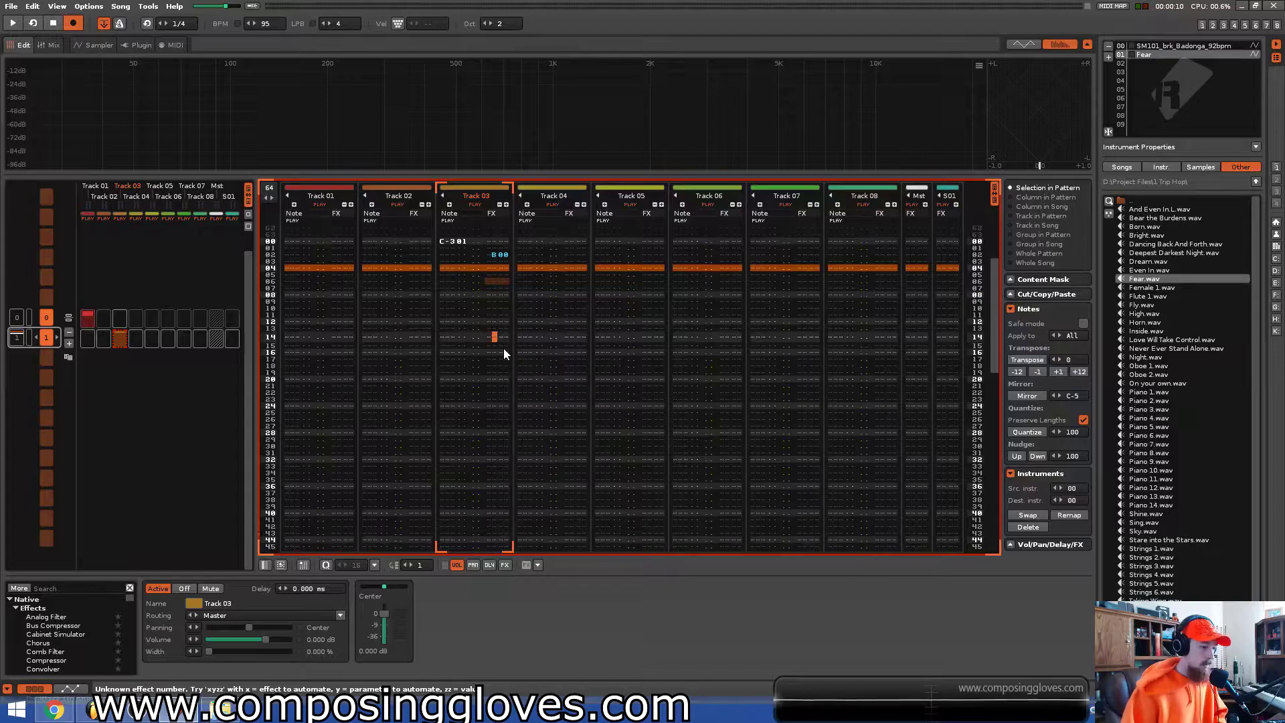
type("b1")
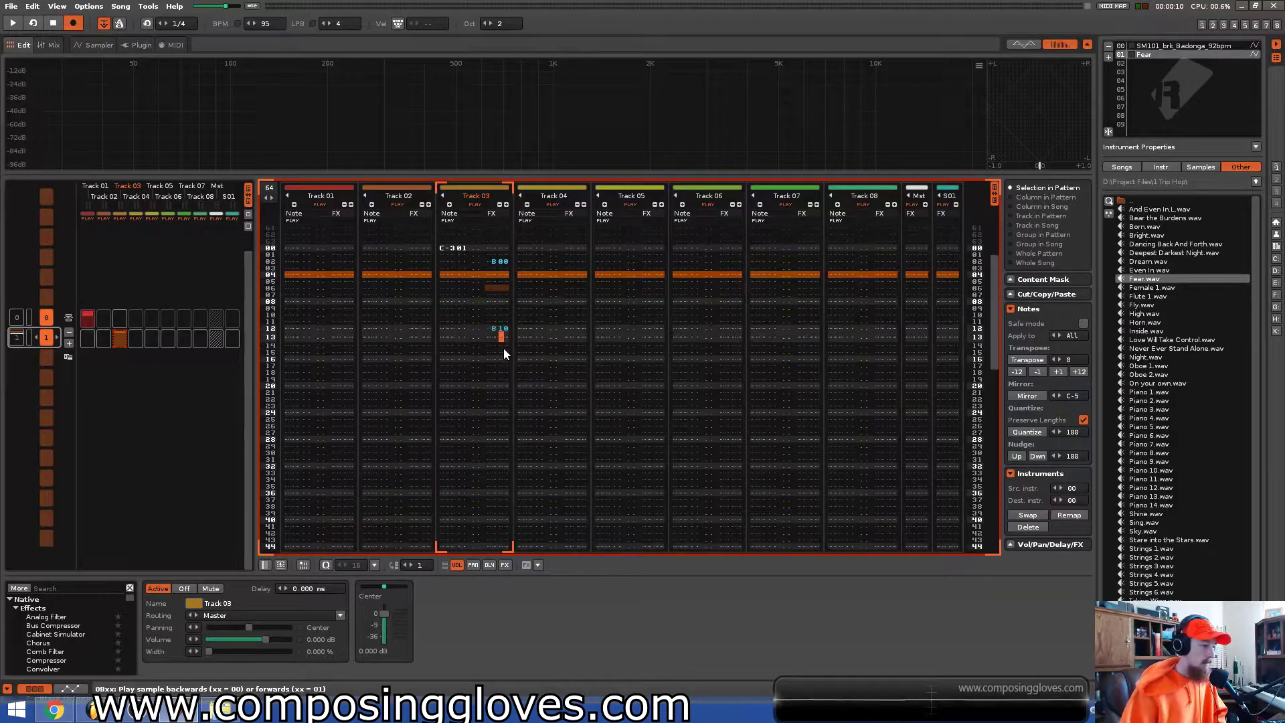
Play the revised second pattern while viewing the Fear waveform, and return to the pattern editor to stop it
key("F3")
key("space")
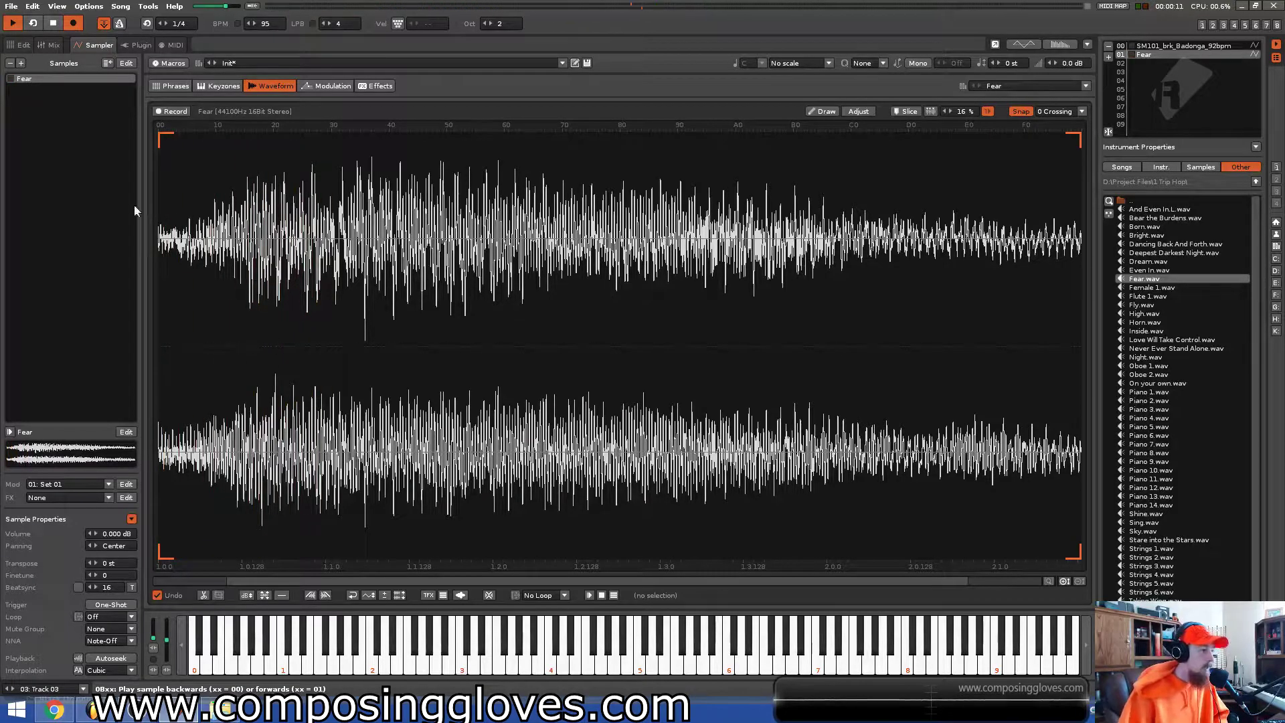
left_click(20, 45)
key("space")
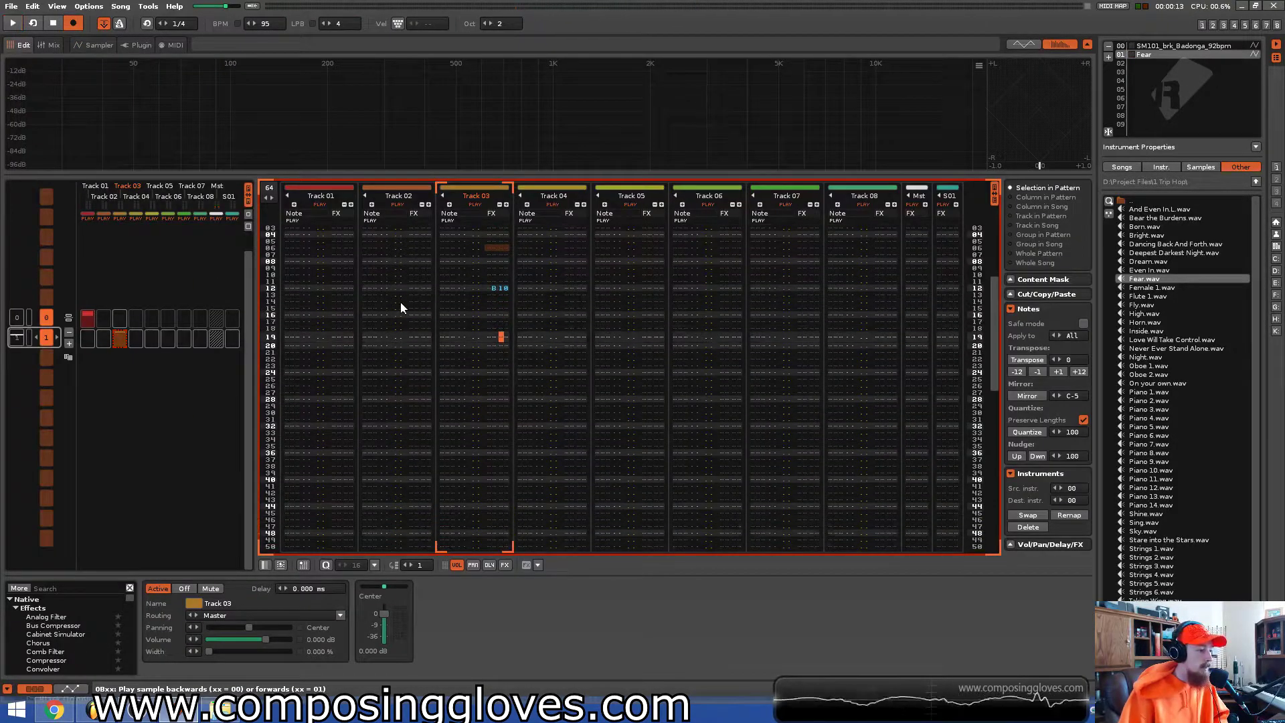
Select and play the first pattern, and reopen the Badonga break's full source sample in the sampler
left_click(17, 317)
key("space")
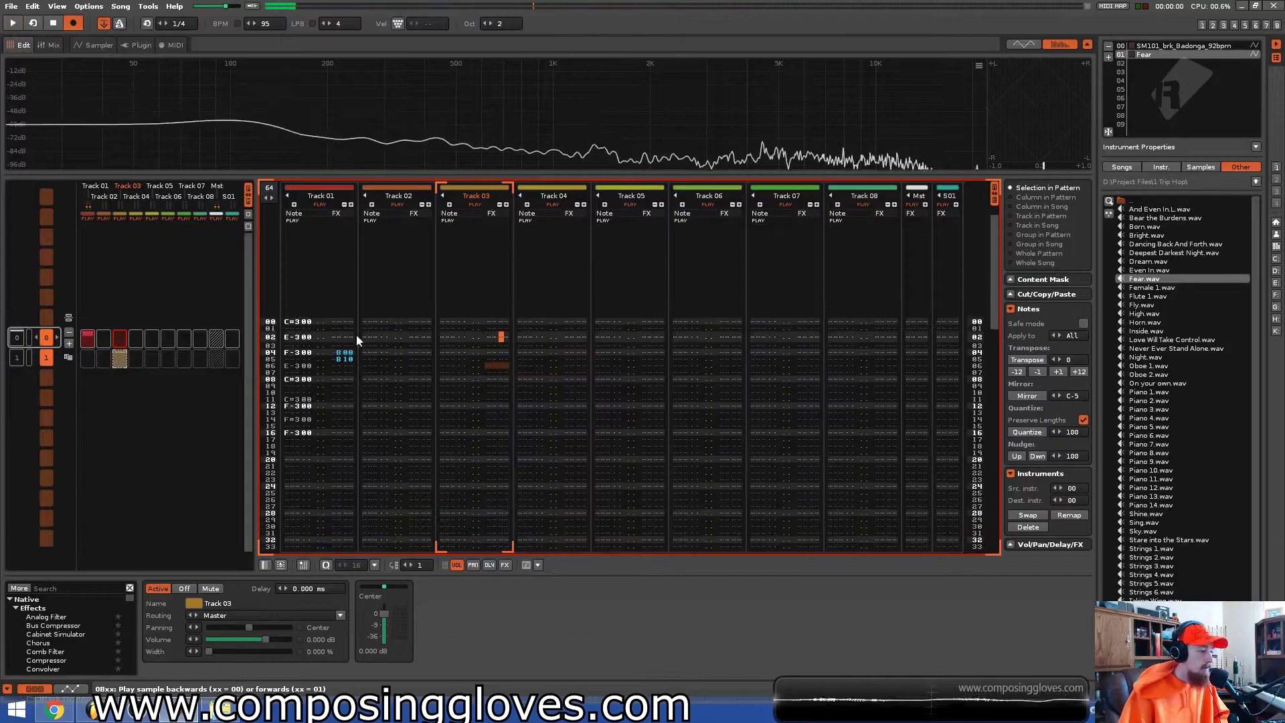
left_click(99, 45)
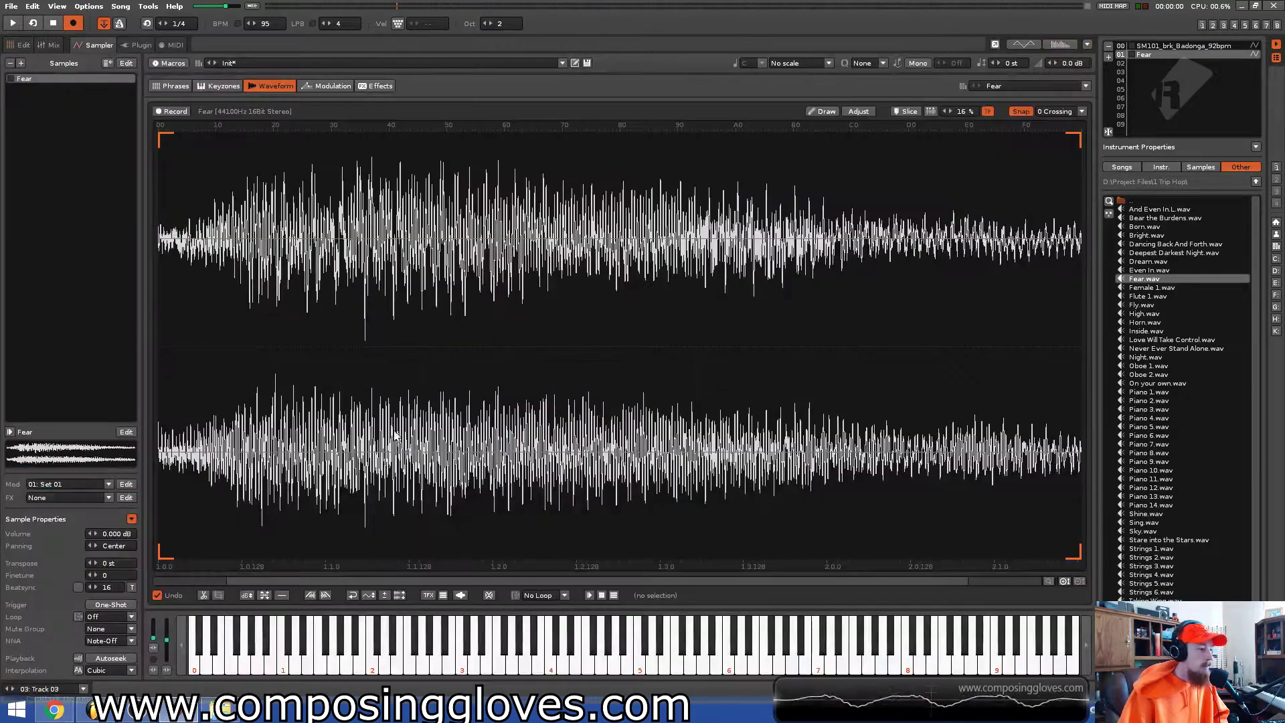
left_click(1166, 46)
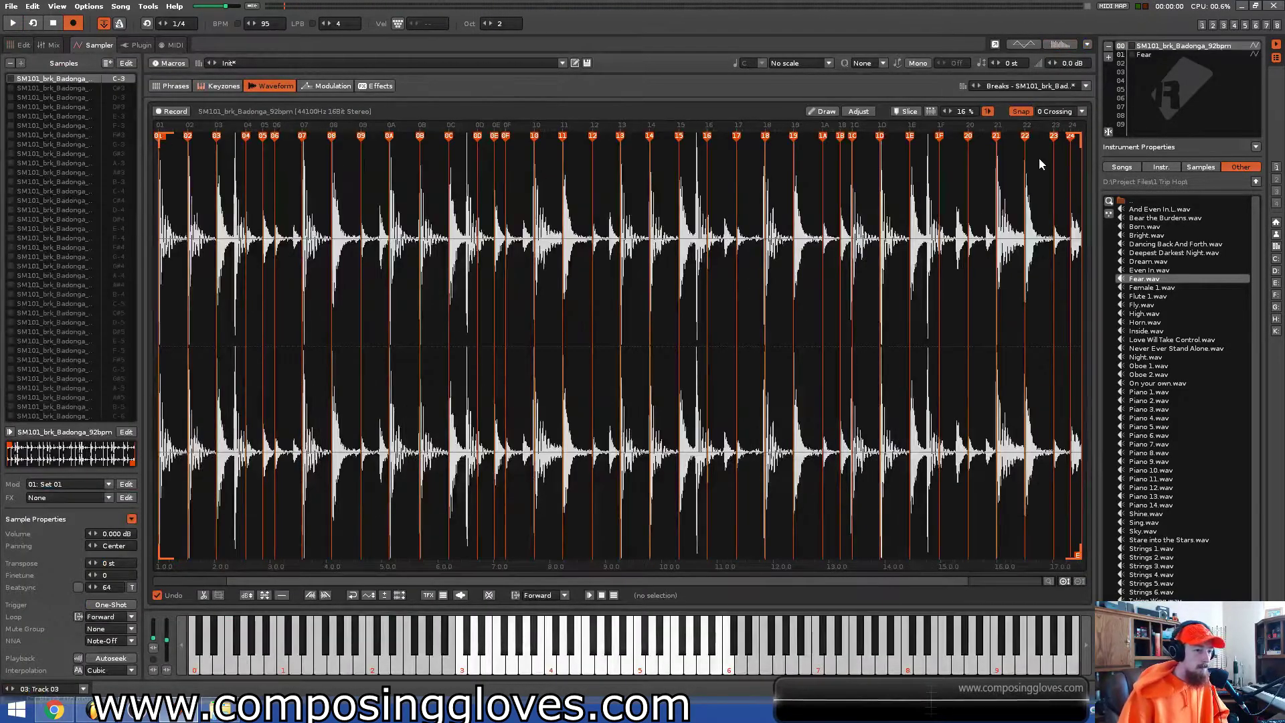
key("alt+Down")
key("alt+Up")
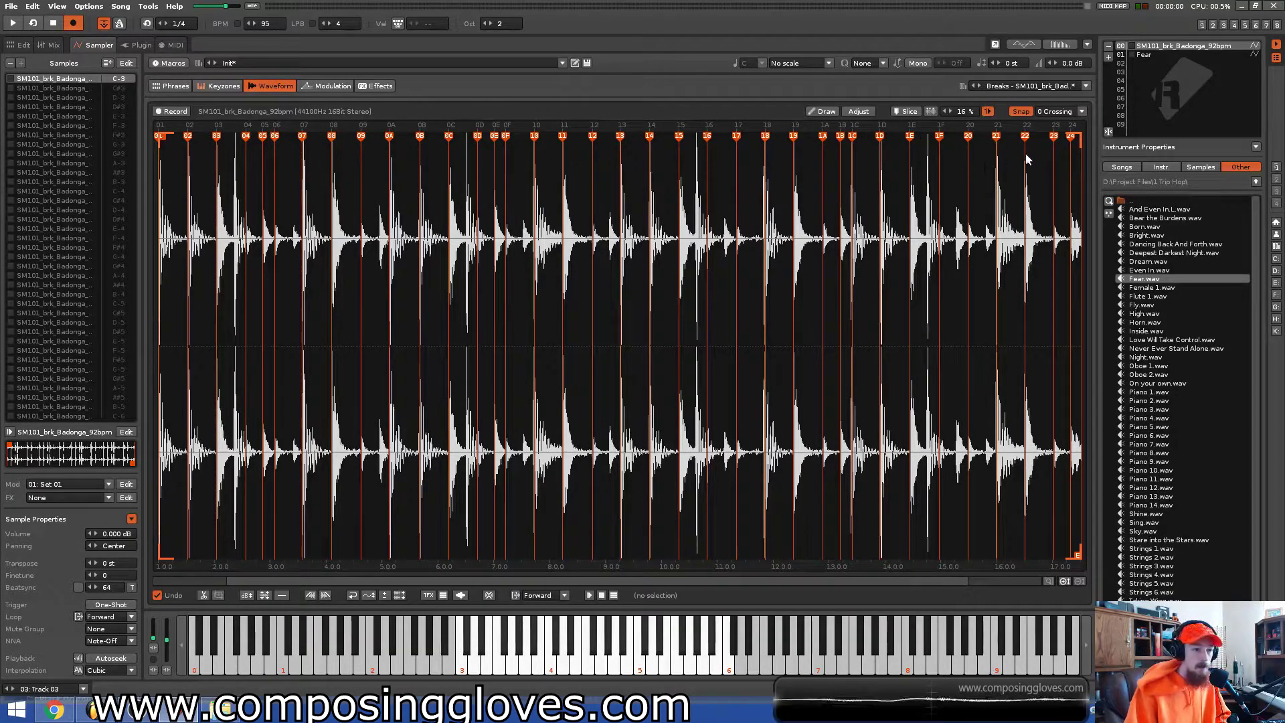
left_click(416, 471)
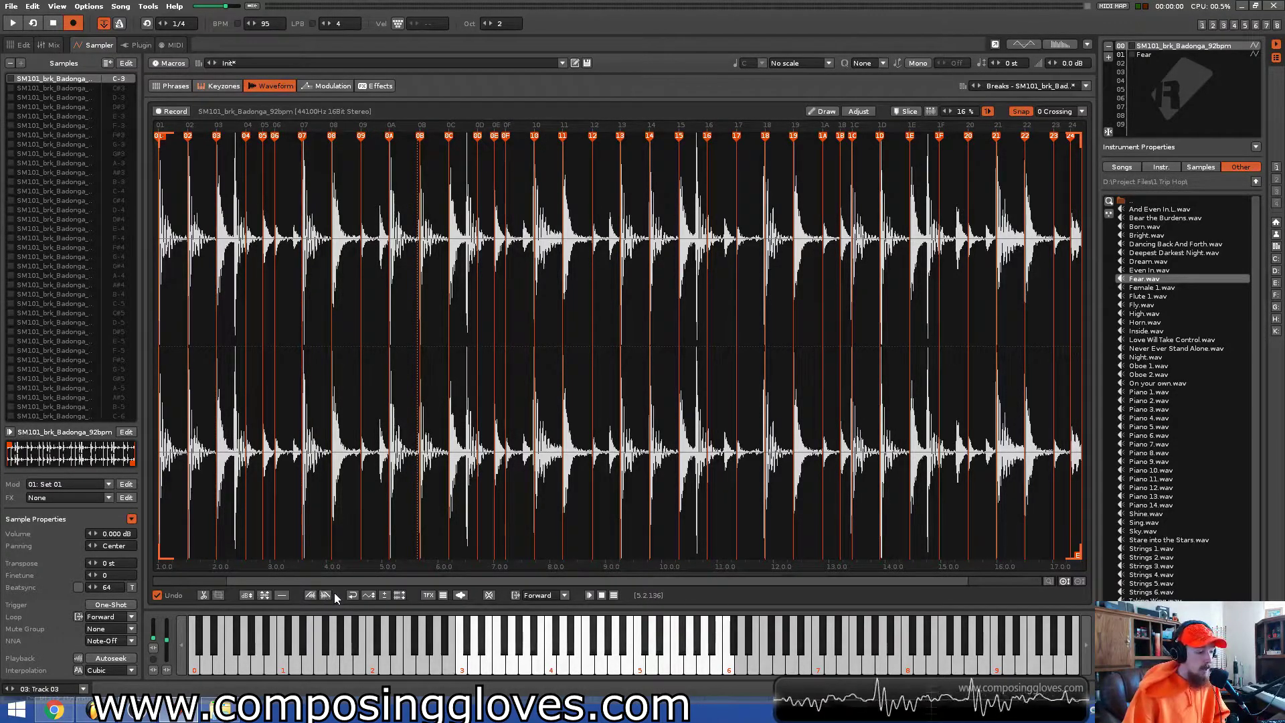
Select the Badonga slices from E-3 through F-5 to view their shared sample properties, and return to the full source sample
left_click(60, 117)
left_click(47, 351, "shift")
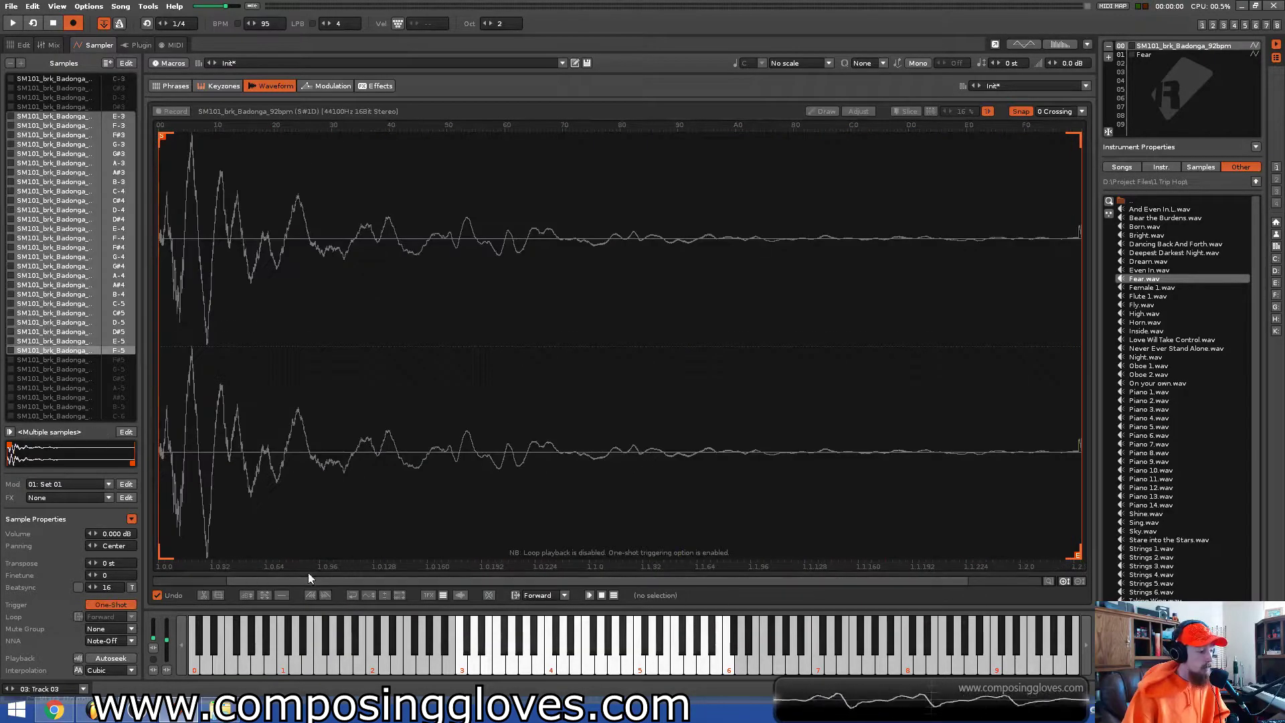
left_click(60, 78)
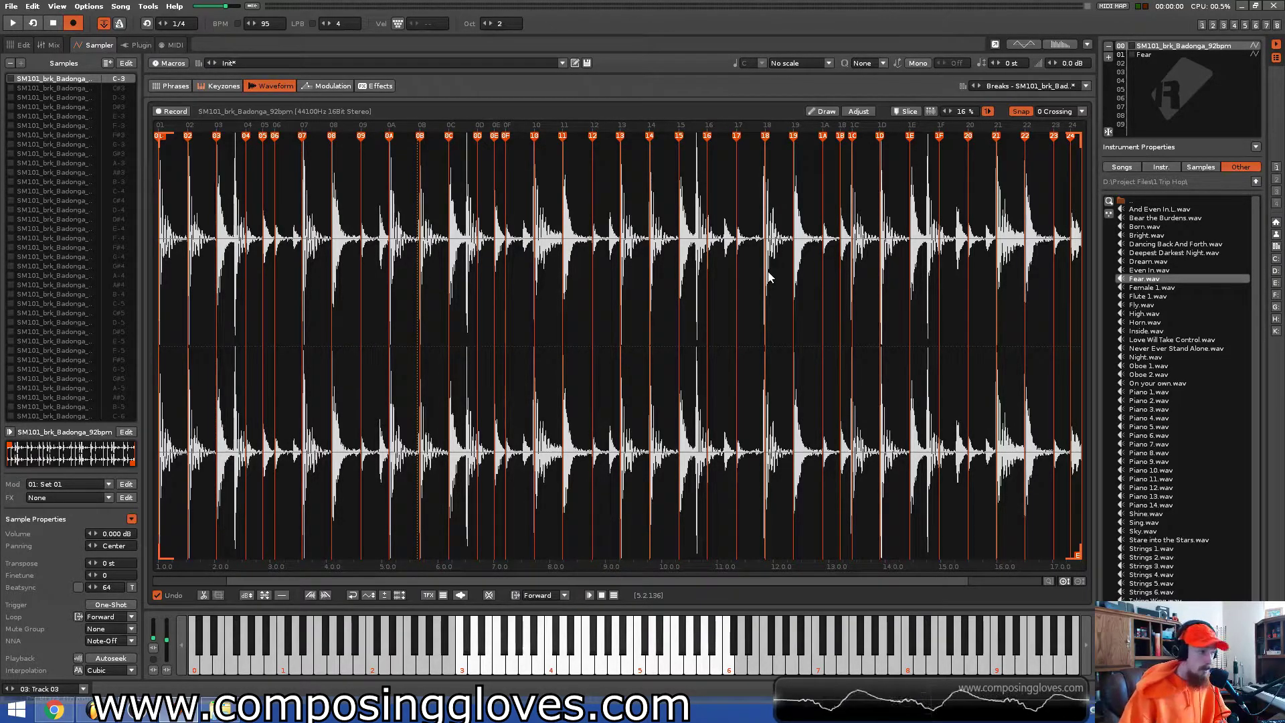
Review the first pattern's Track 01 effect commands and the sliced Badonga waveform, ending in the pattern editor
left_click(20, 45)
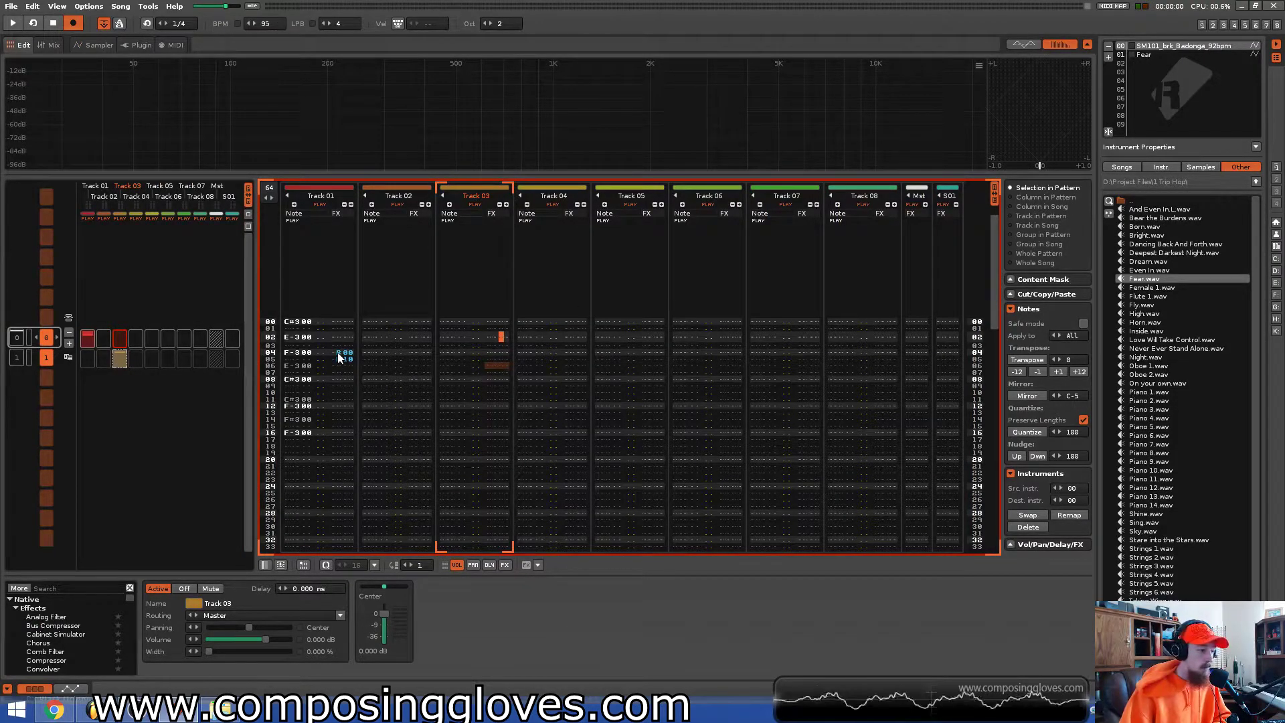
left_click(99, 45)
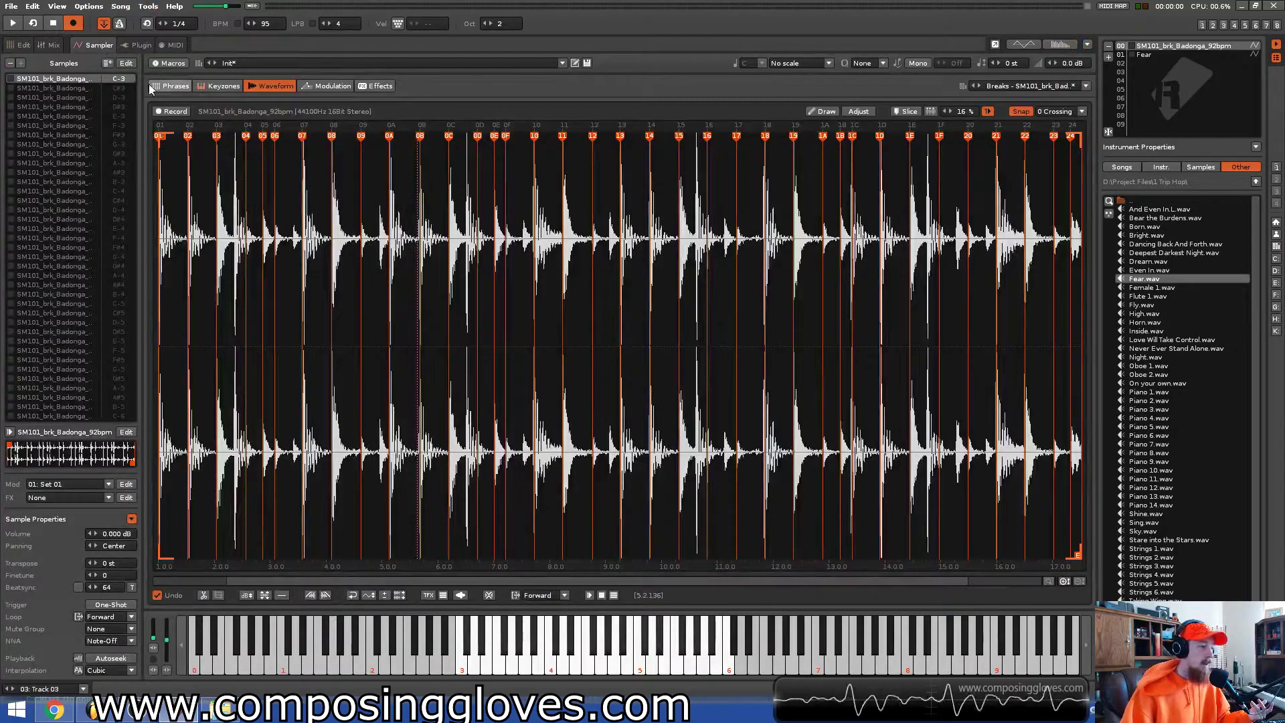
left_click(140, 46)
left_click(87, 45)
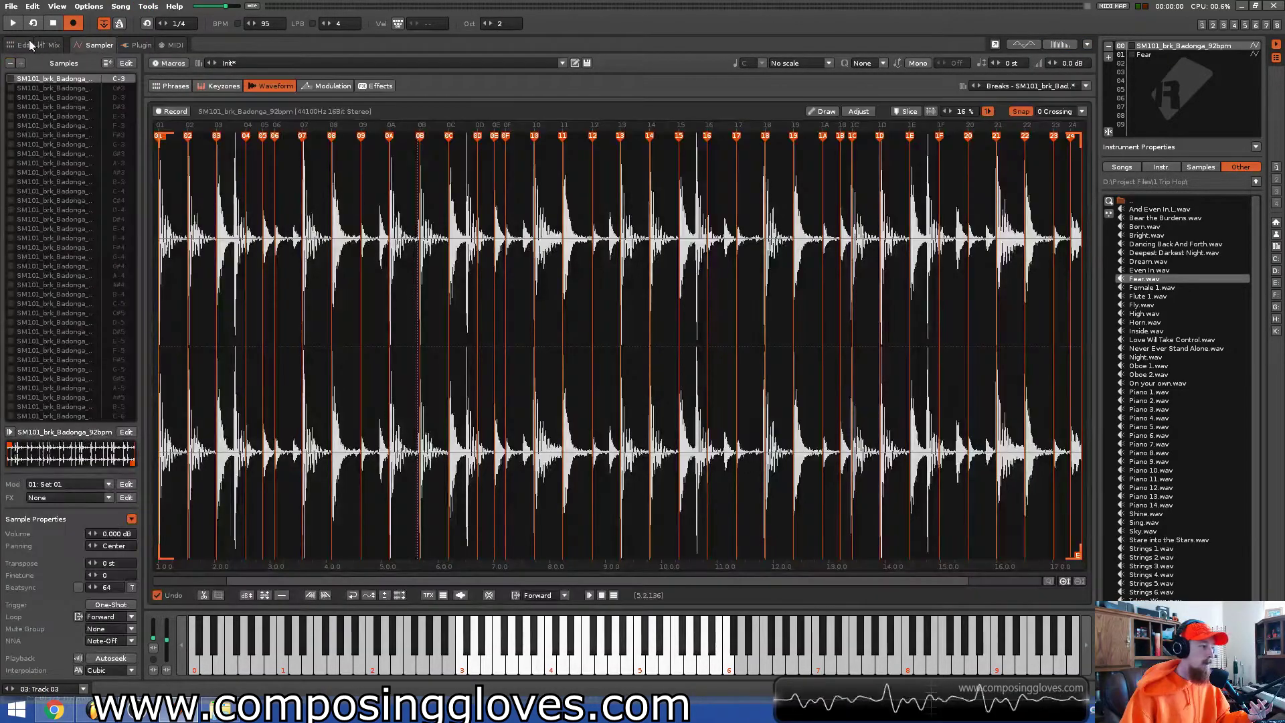
left_click(24, 44)
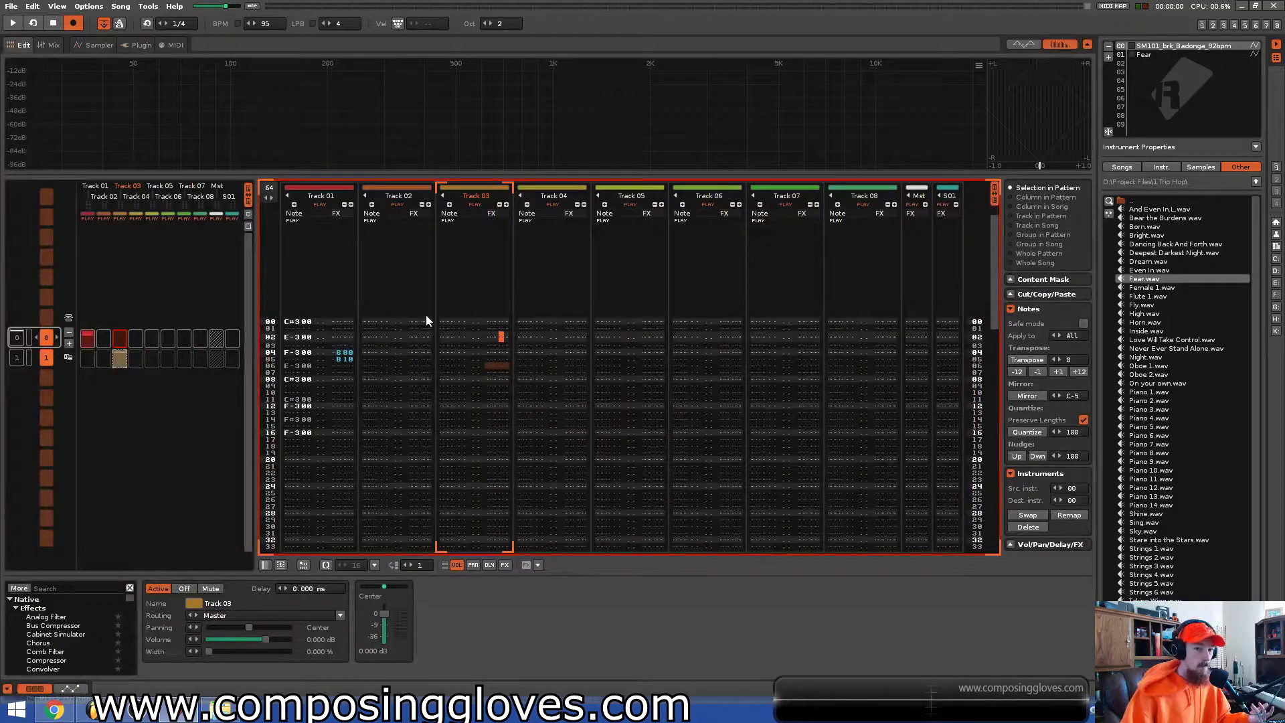